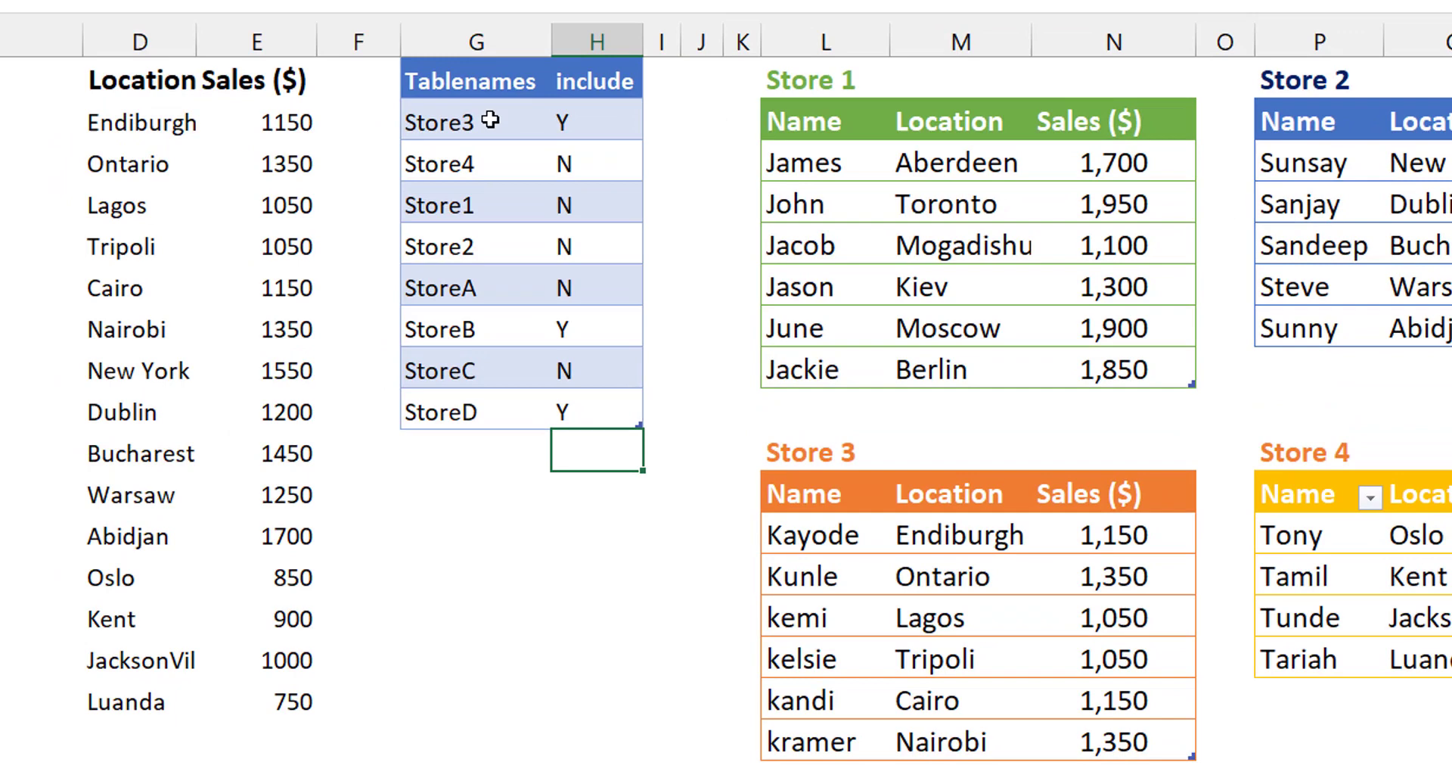
Set the include value for StoreD to N in the Tablenames table.
{"action": "left_click", "coordinate": [482, 14]}
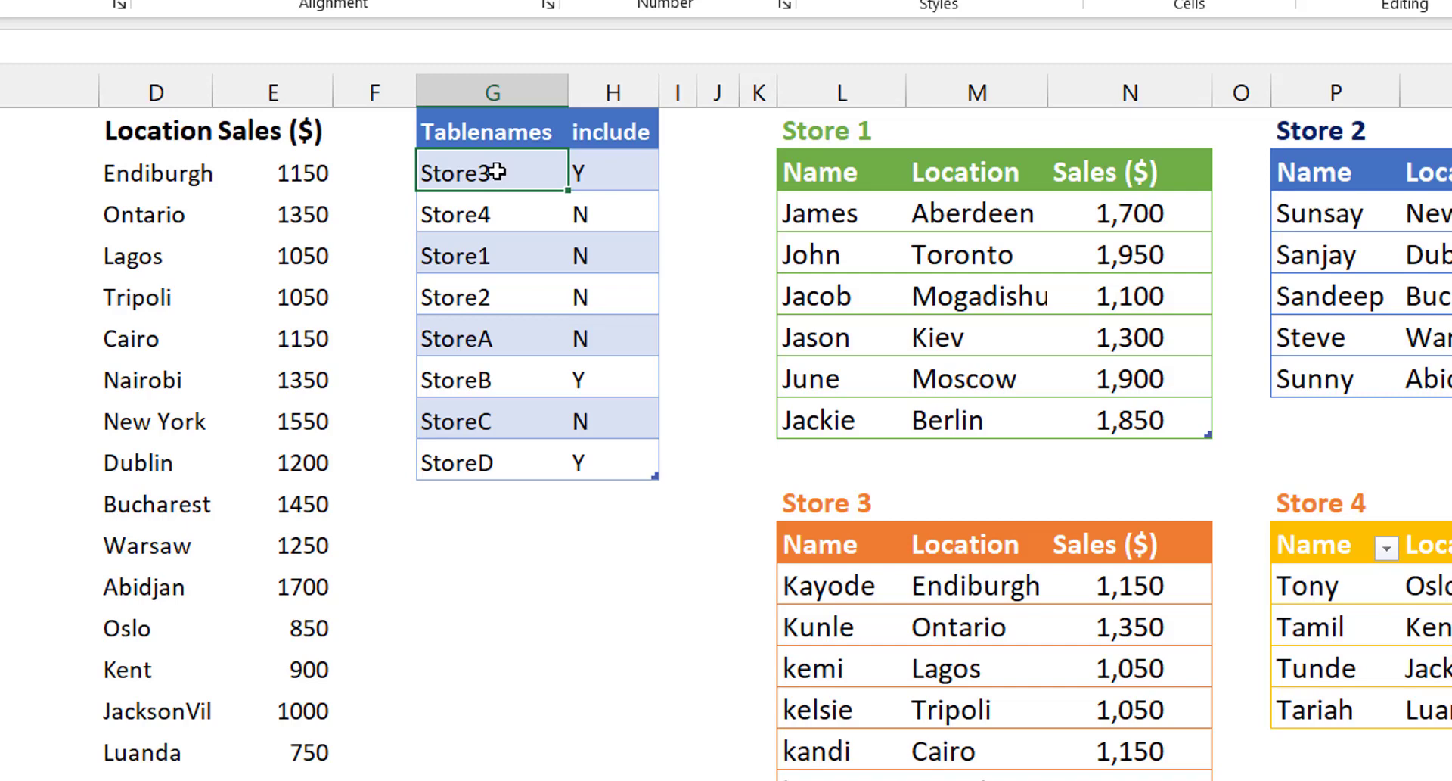
{"action": "left_click", "coordinate": [608, 164]}
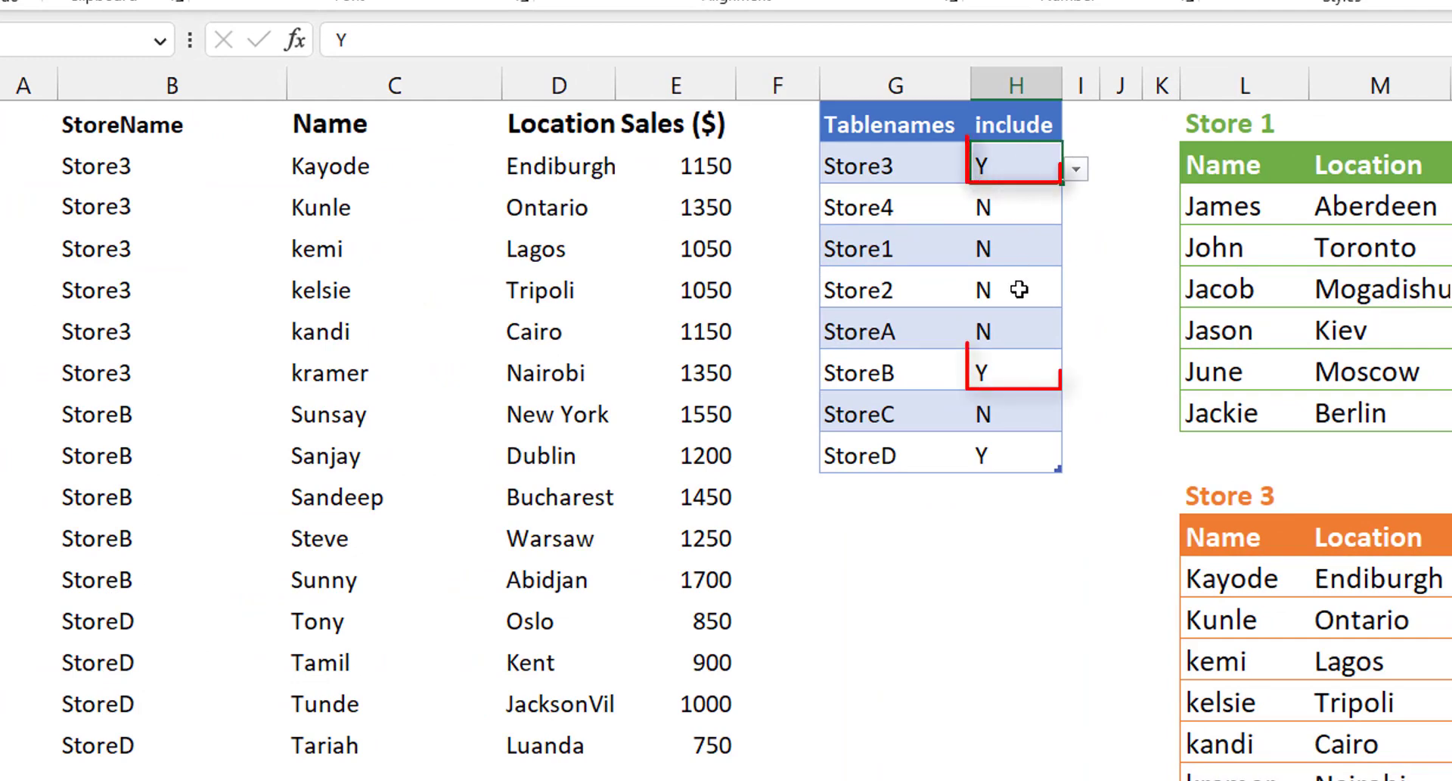
{"action": "left_click", "coordinate": [1017, 453]}
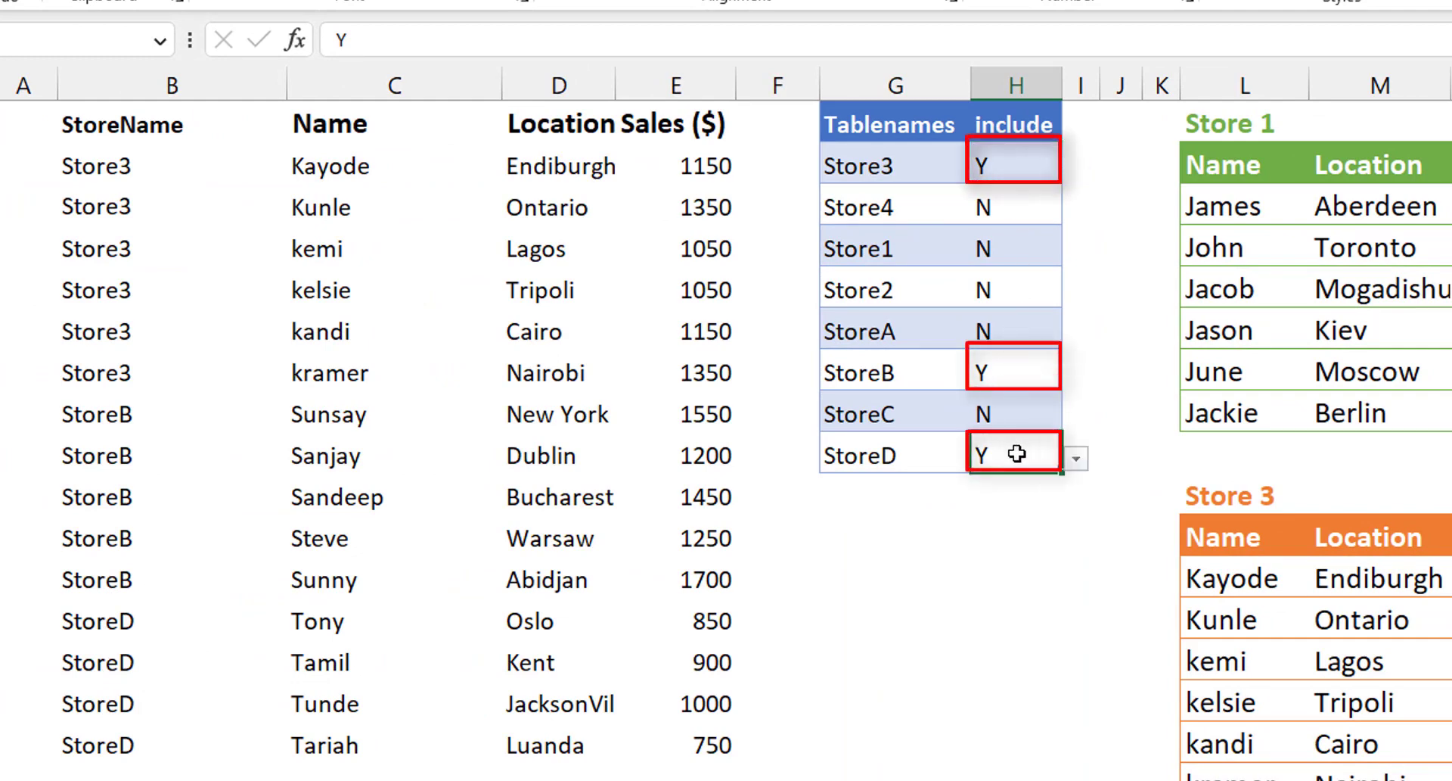
{"action": "left_click", "coordinate": [1076, 459]}
{"action": "left_click", "coordinate": [1019, 513]}
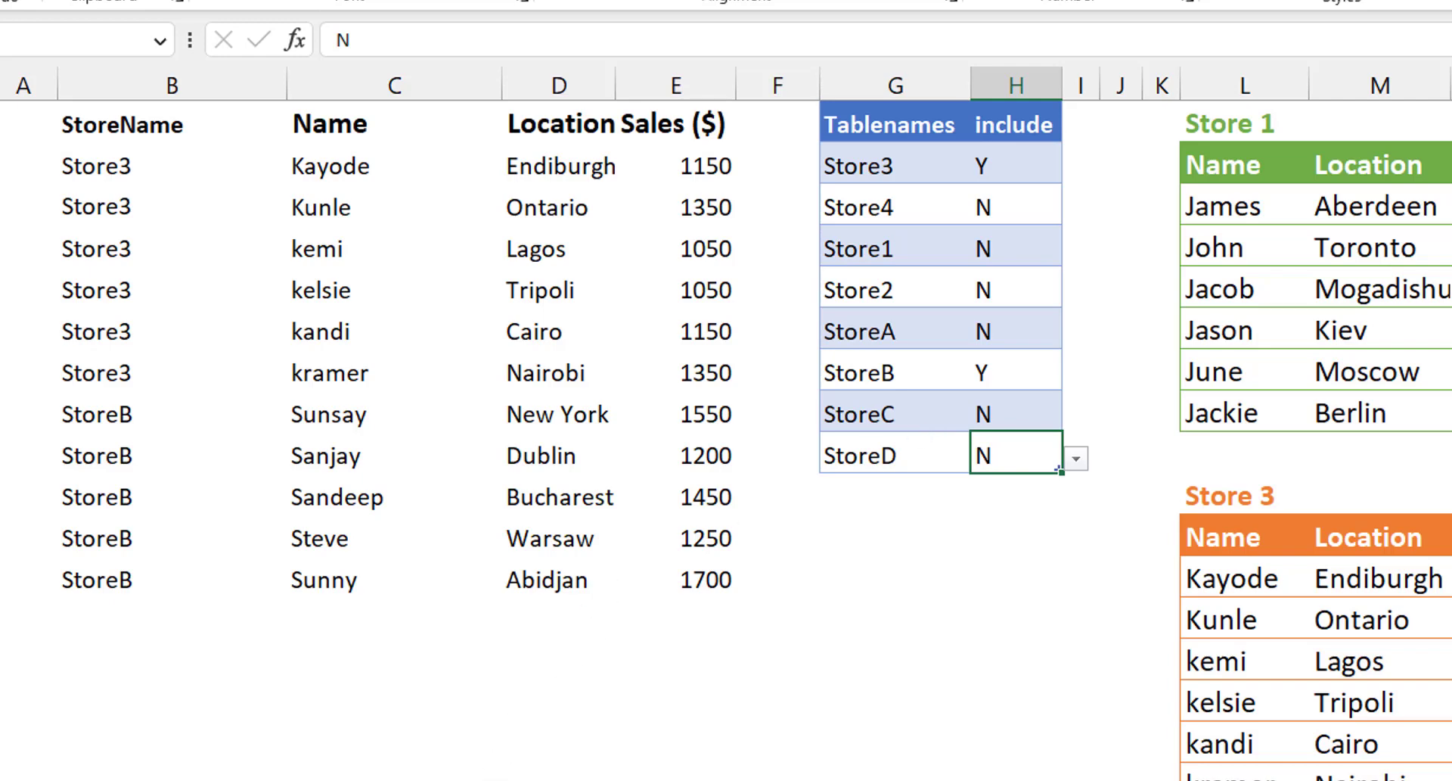
Switch to the worksheet with the TABLE Name and STACK columns and inspect the stacking formulas in the STACK column.
{"action": "key", "text": "ctrl+Page_Down"}
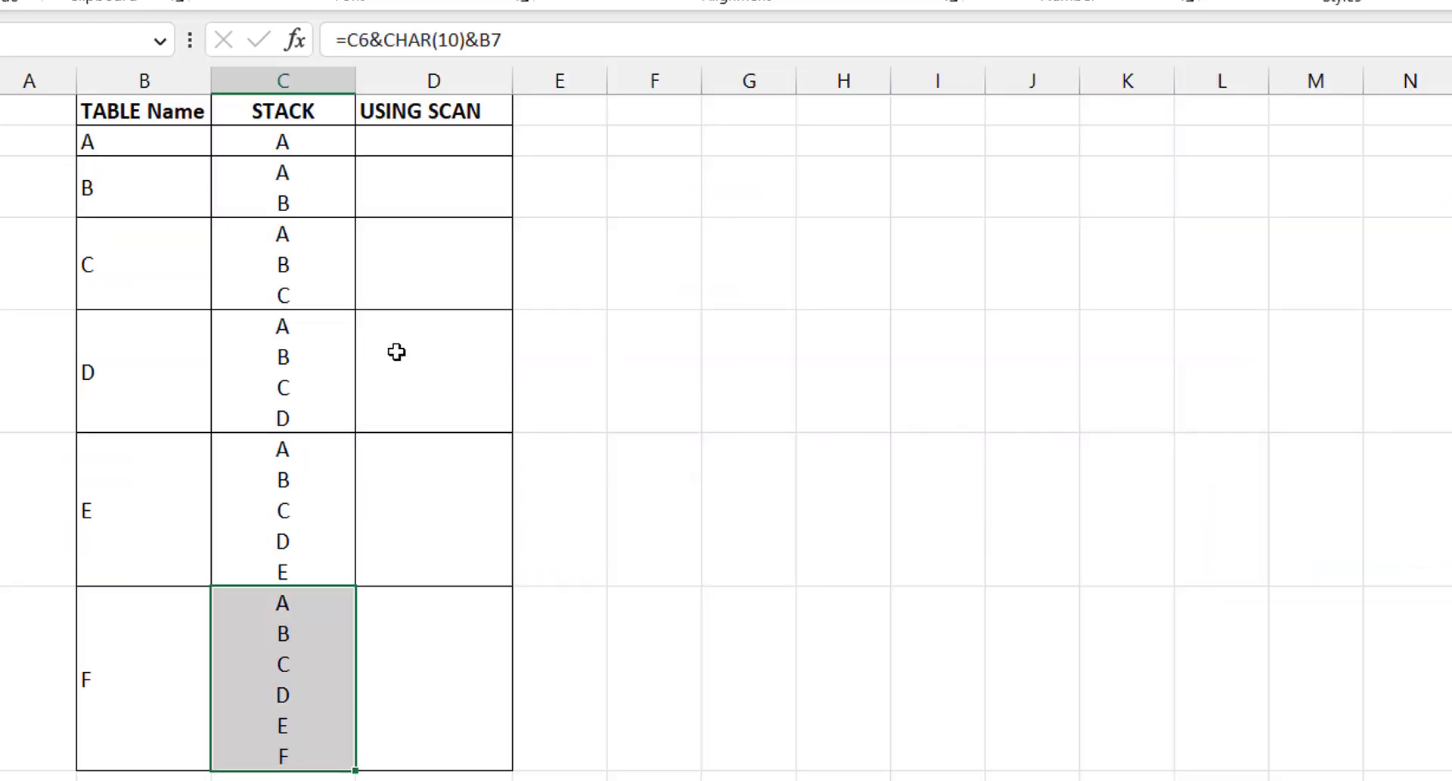
{"action": "left_click", "coordinate": [153, 141]}
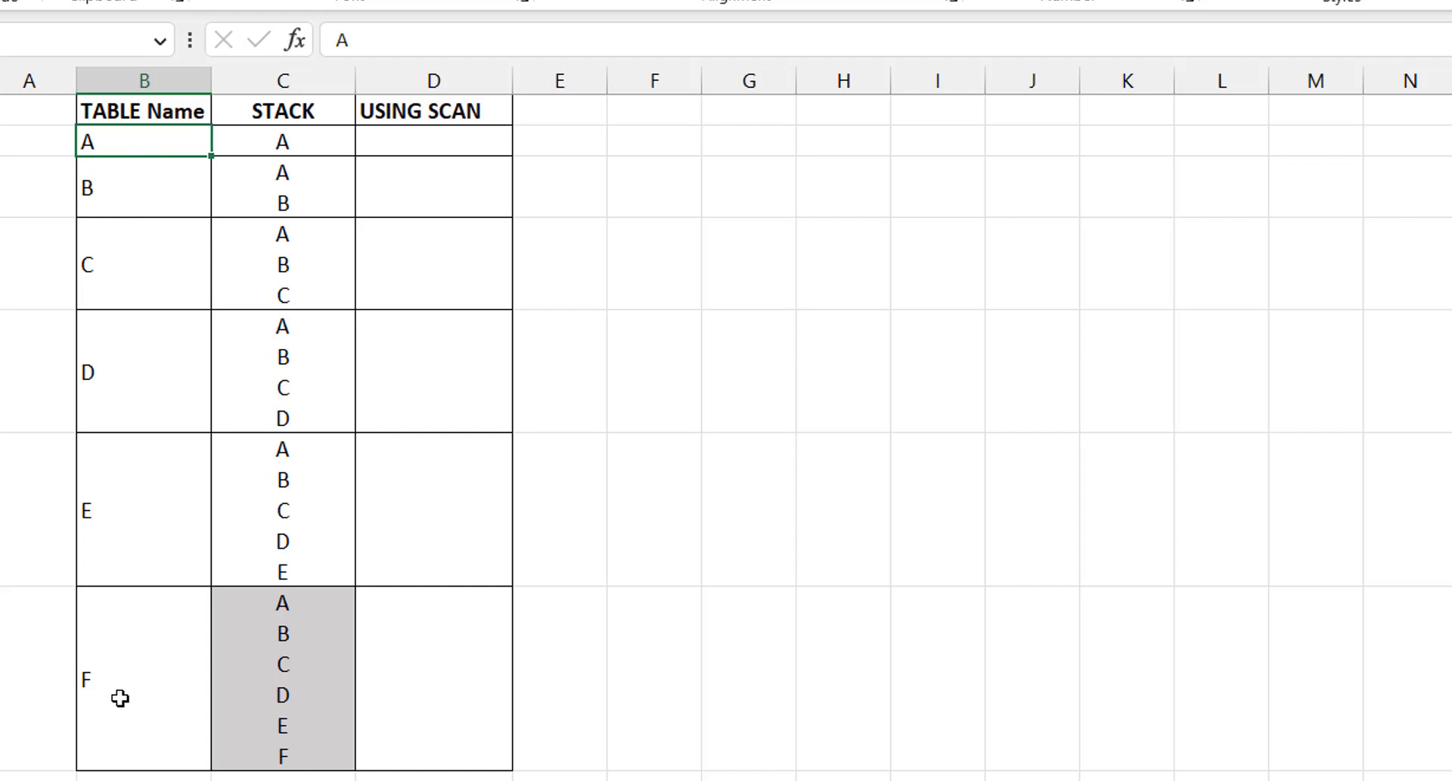
{"action": "left_click", "coordinate": [275, 652]}
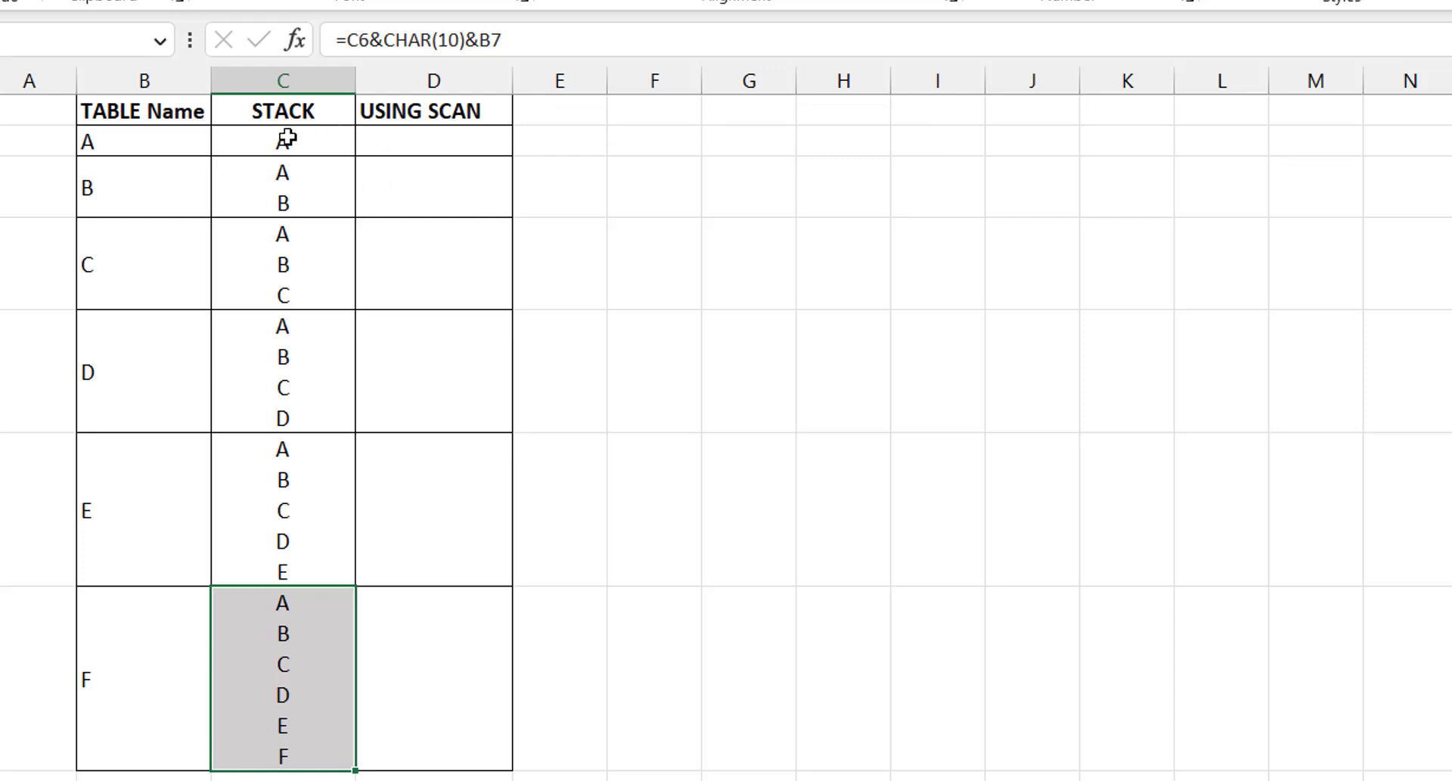
{"action": "left_click", "coordinate": [301, 172]}
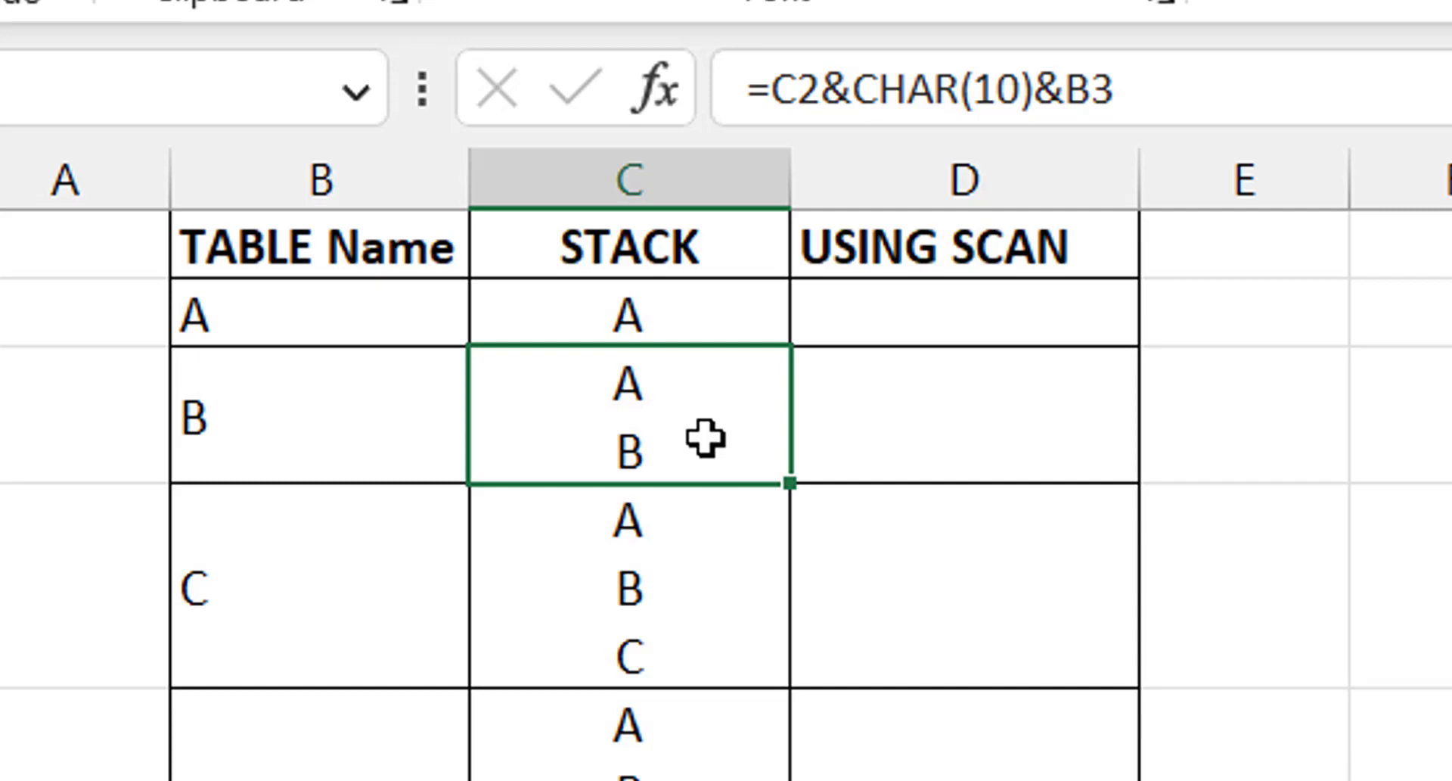
Start a SCAN formula in cell D2 with an empty string as the initial value and B2:B7 as the array.
{"action": "left_click", "coordinate": [955, 320]}
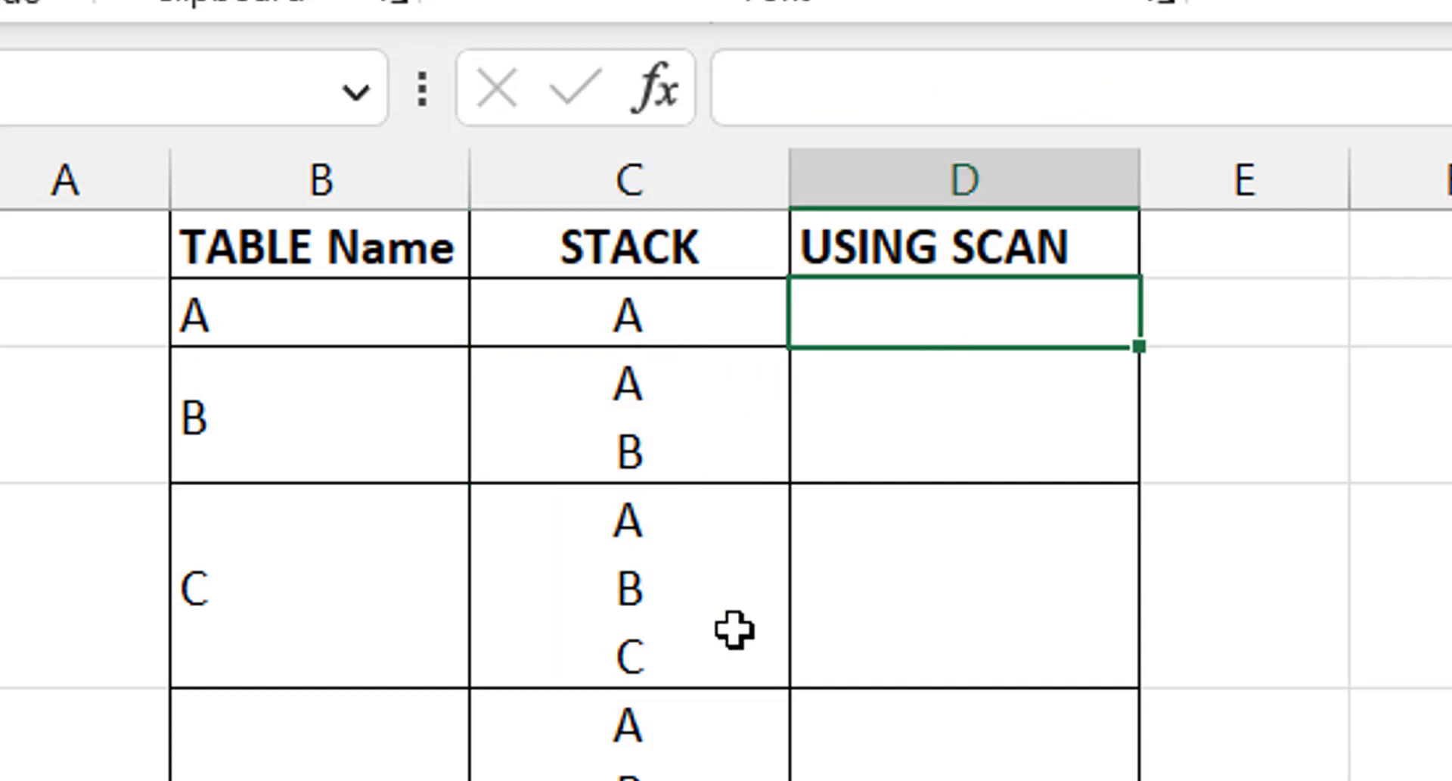
{"action": "type", "text": "=s"}
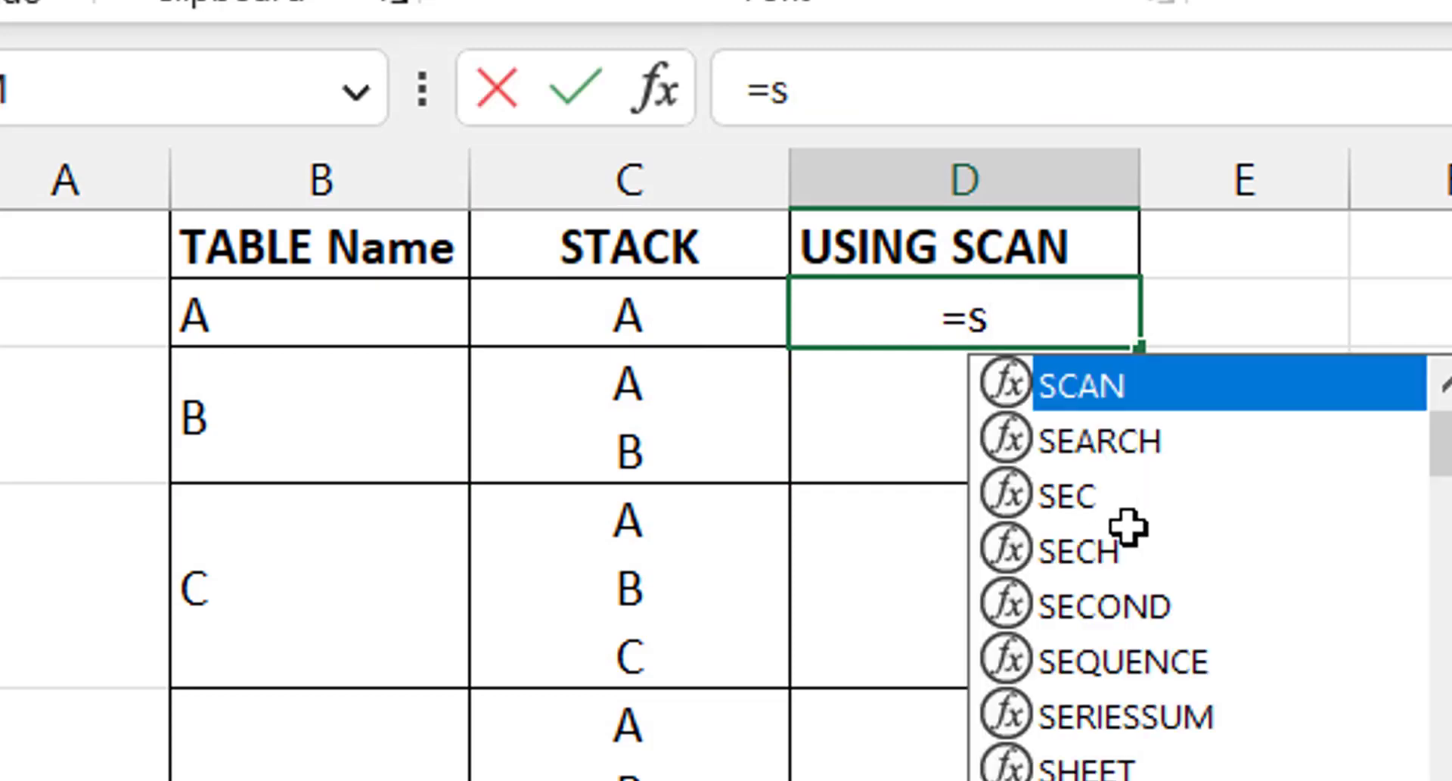
{"action": "type", "text": "can"}
{"action": "key", "text": "Tab"}
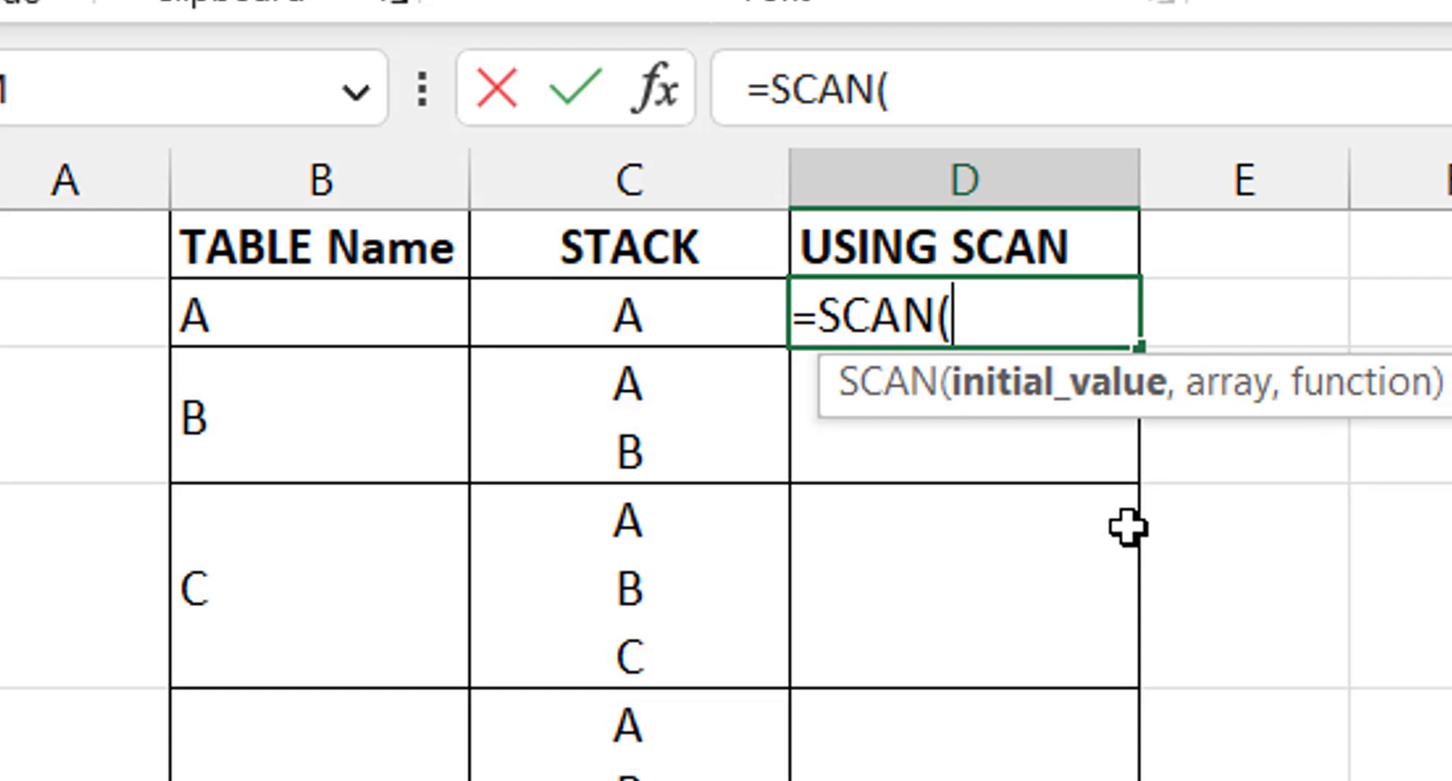
{"action": "type", "text": "\"\""}
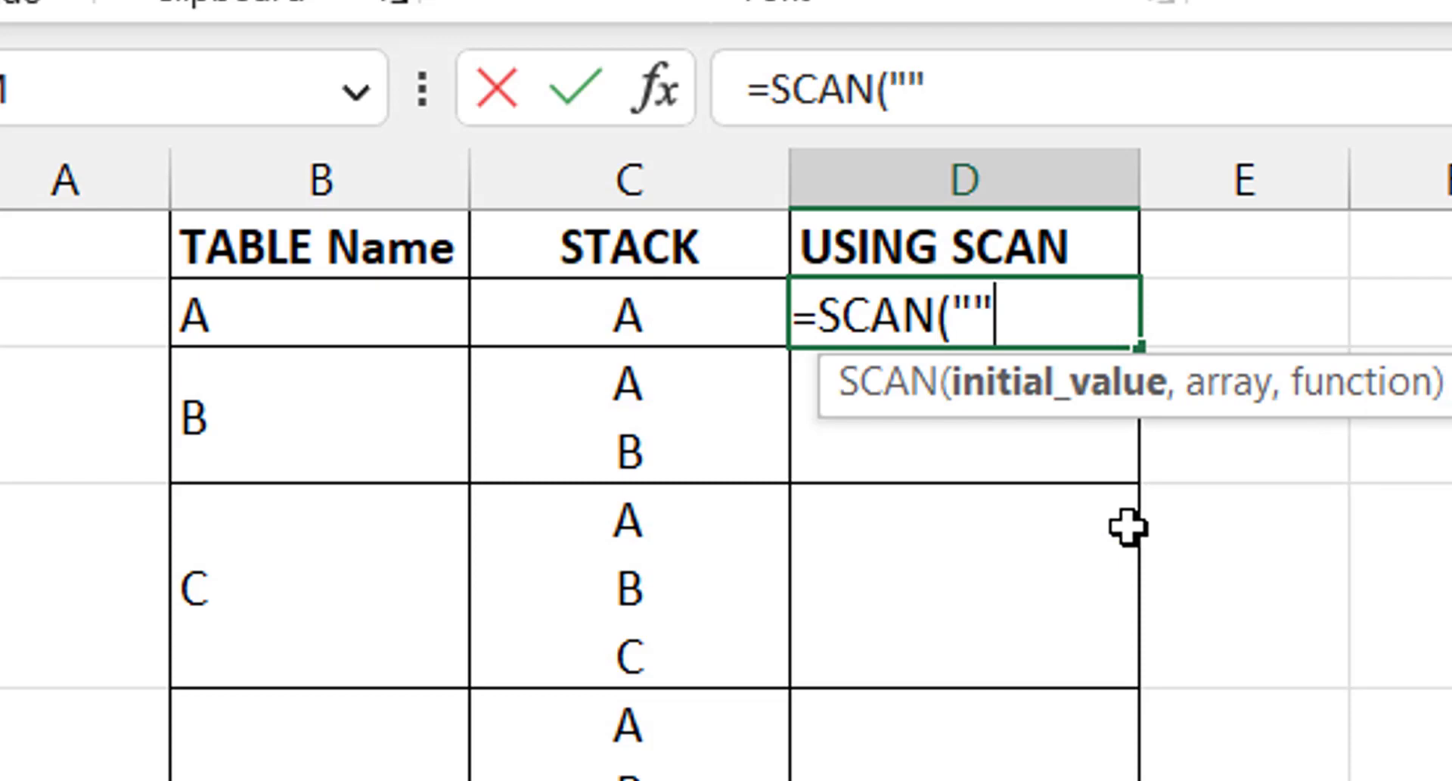
{"action": "type", "text": ","}
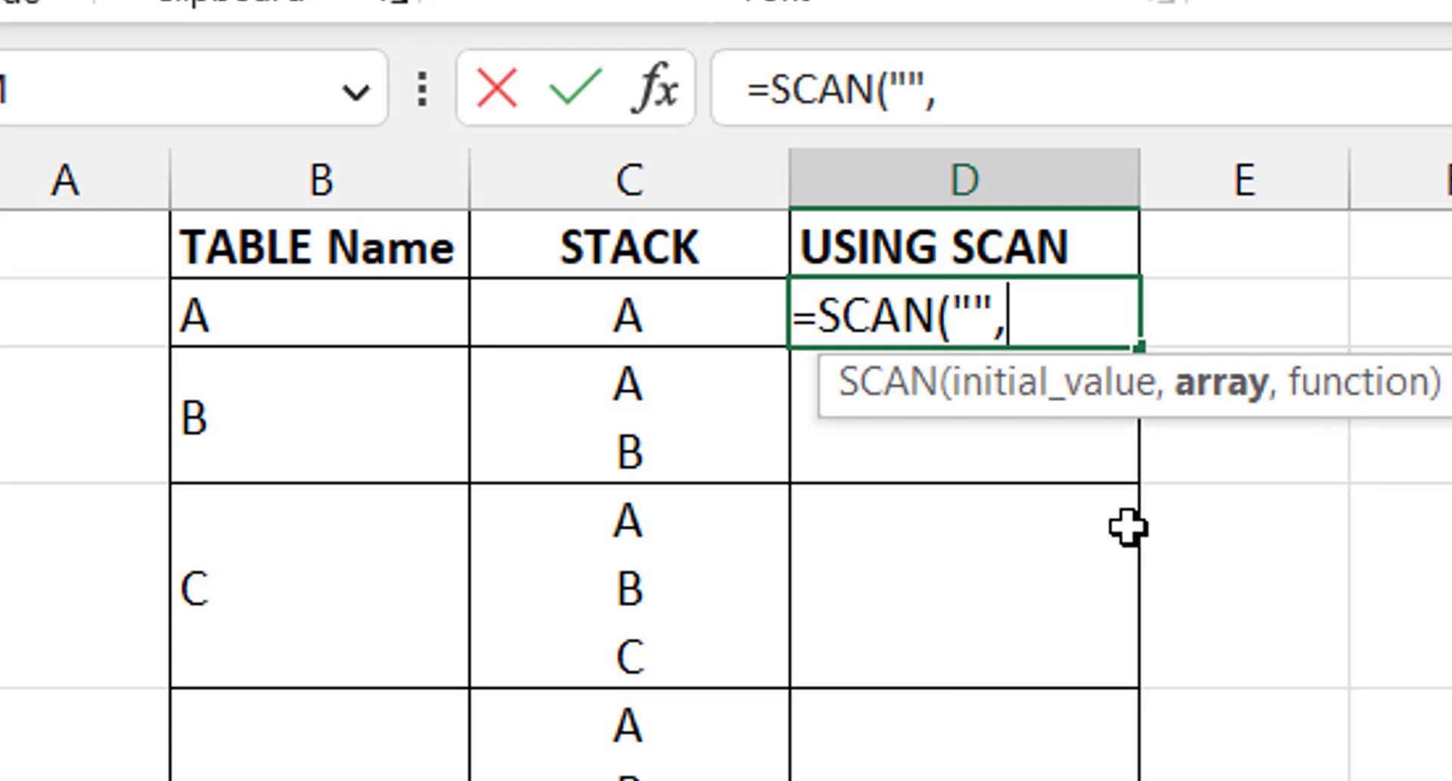
{"action": "left_click", "coordinate": [411, 327]}
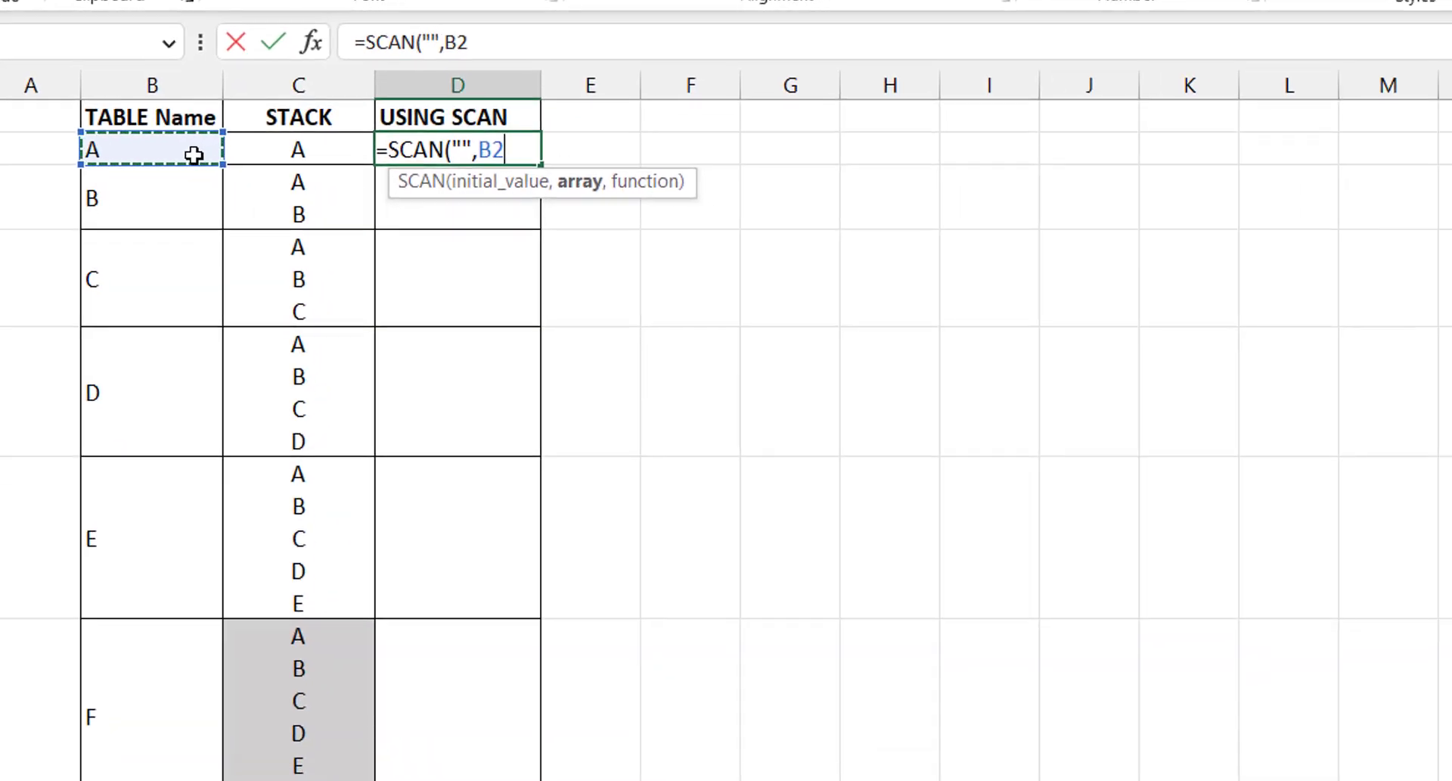
{"action": "key", "text": "ctrl+shift+Down"}
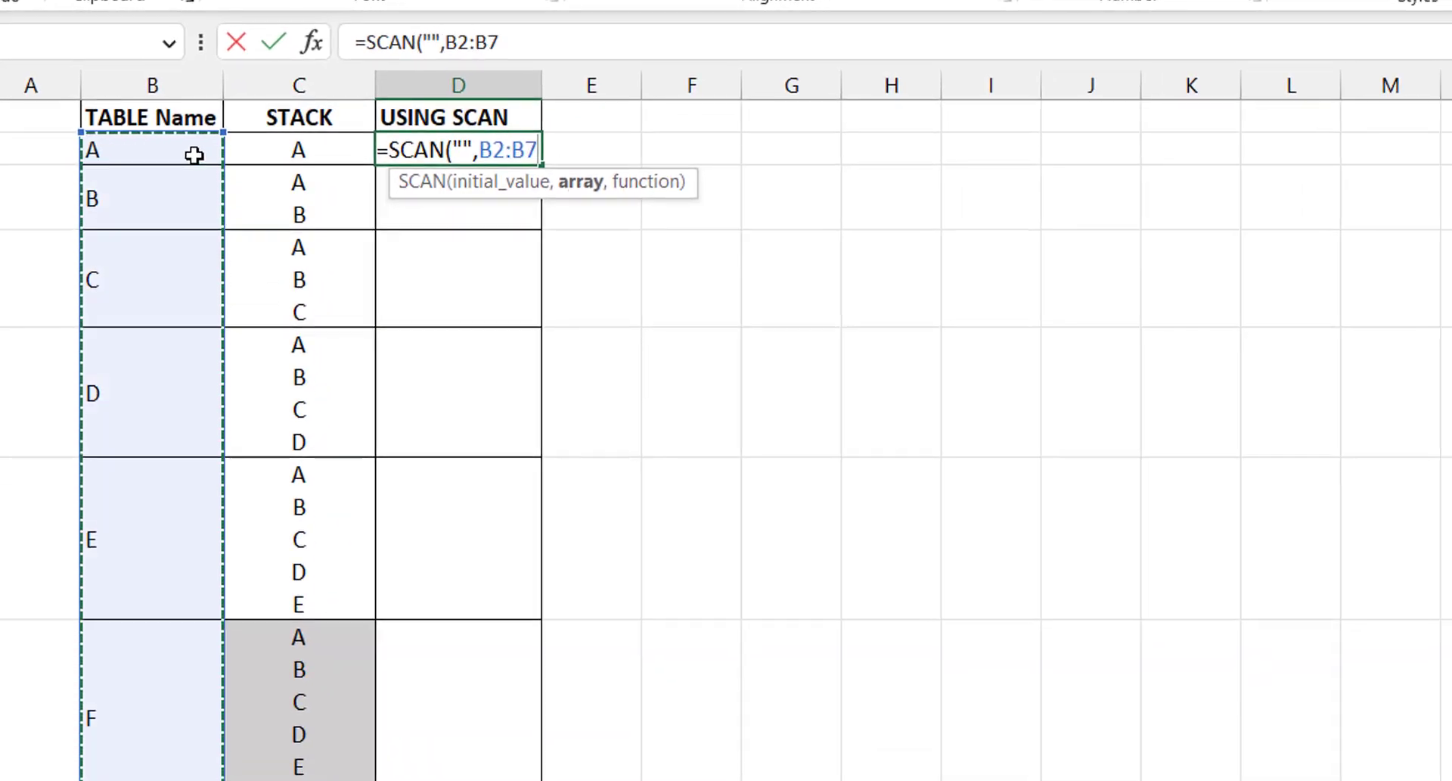
Add a LAMBDA as the SCAN function argument, with the parameters acc and iter.
{"action": "type", "text": ","}
{"action": "type", "text": "lambda"}
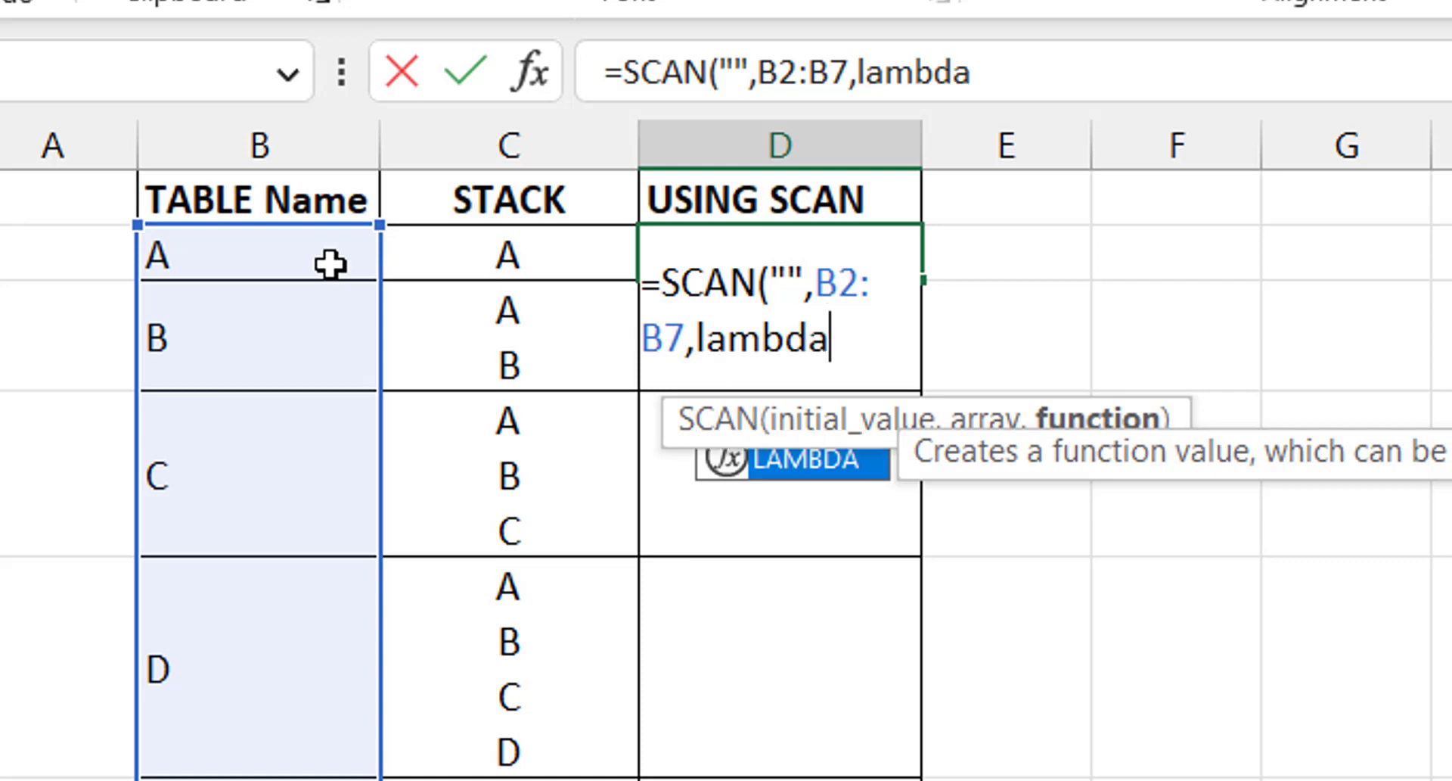
{"action": "key", "text": "Tab"}
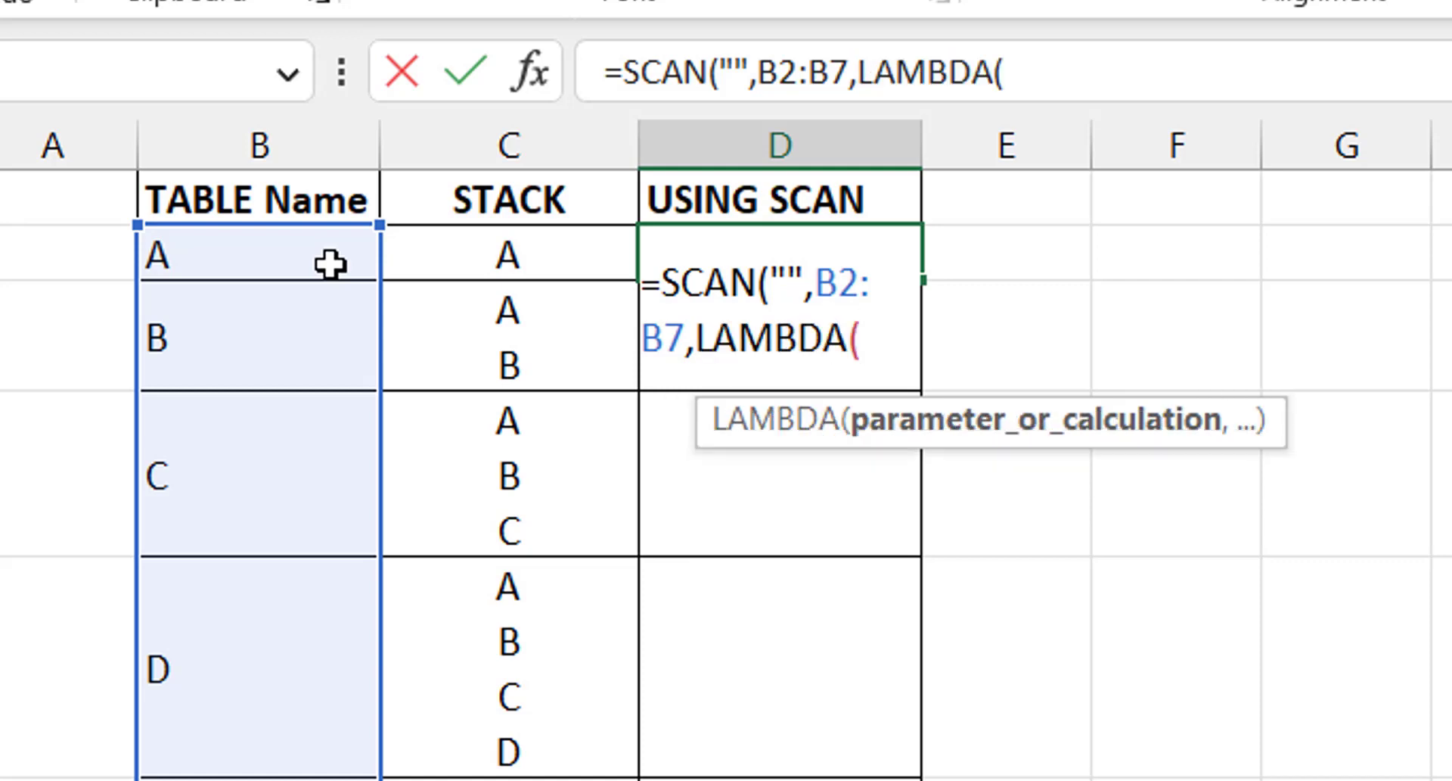
{"action": "type", "text": "acc"}
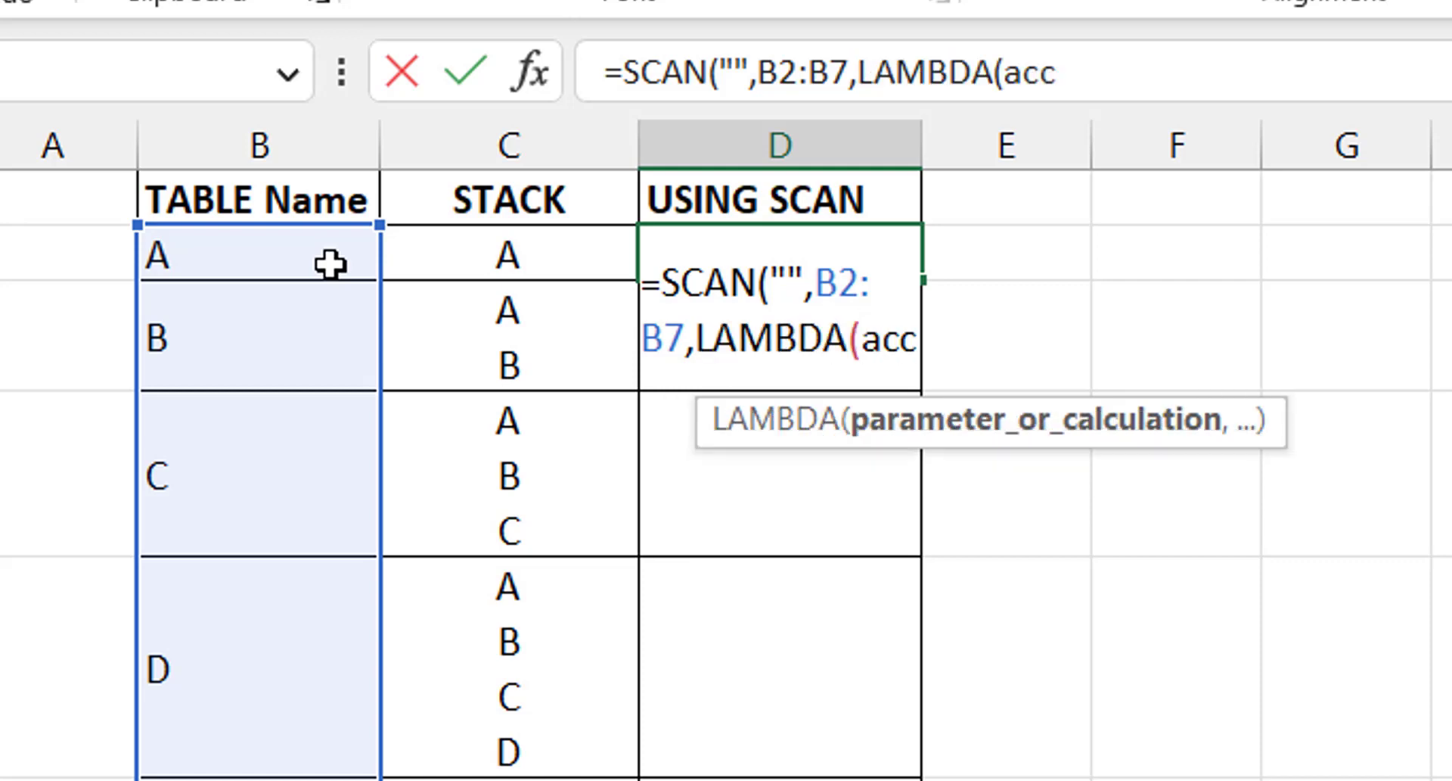
{"action": "type", "text": ",ite"}
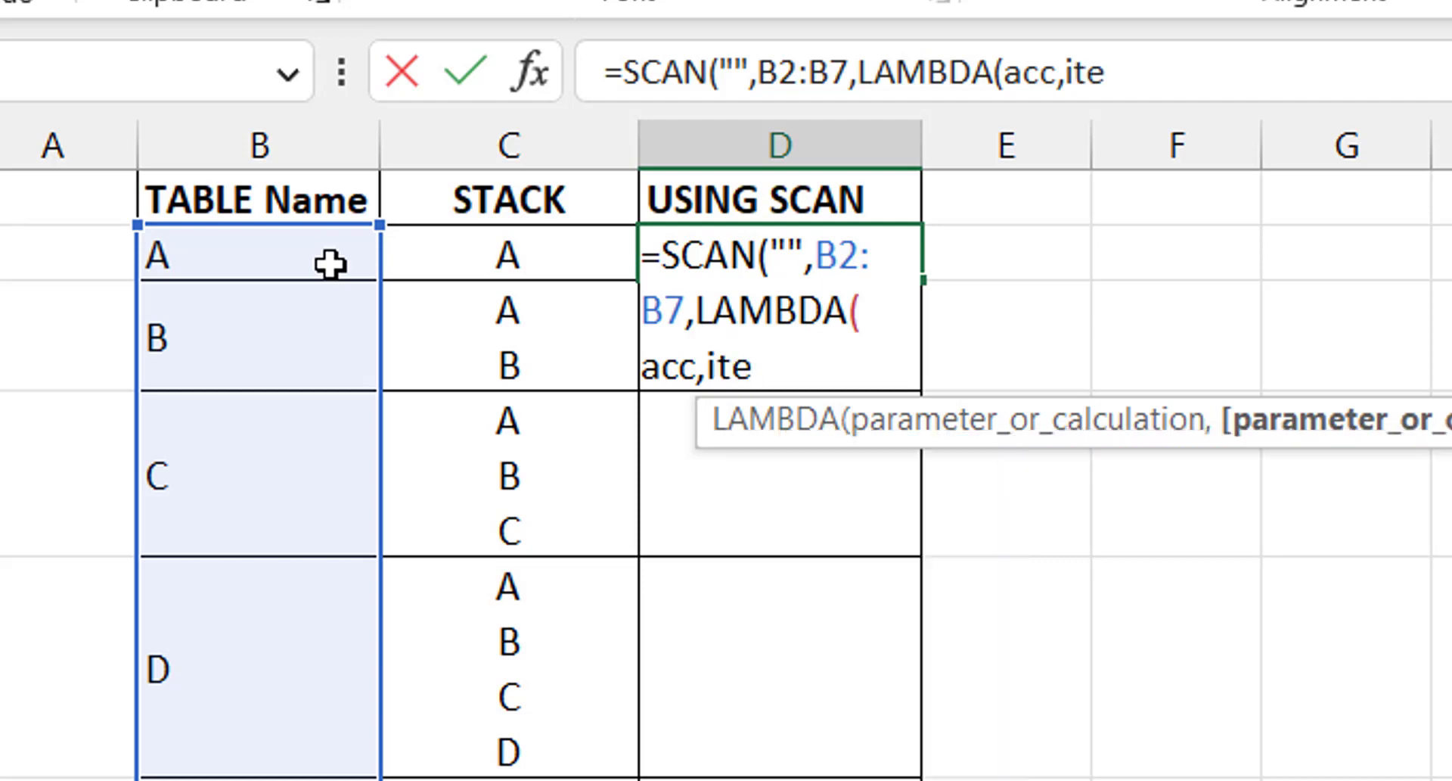
{"action": "type", "text": "r,"}
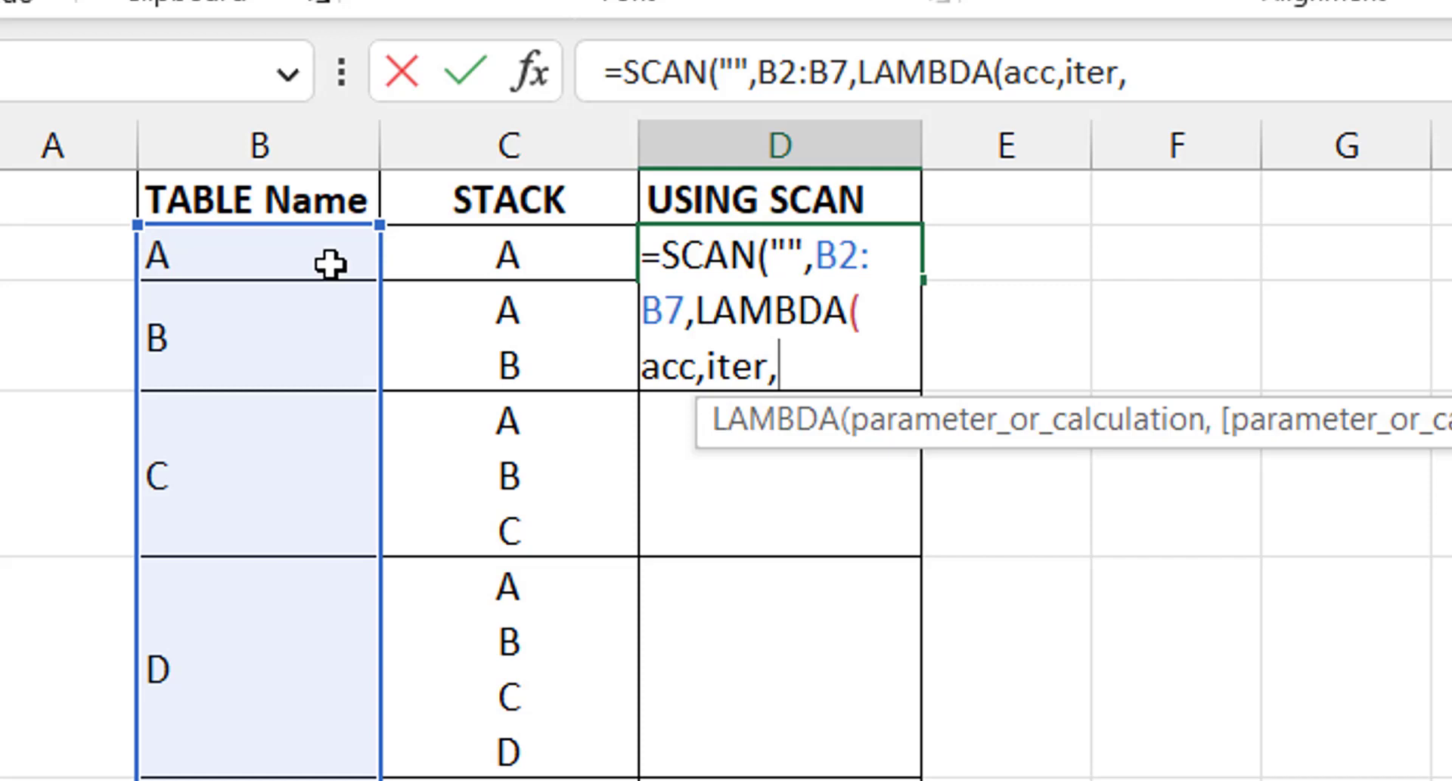
Complete the LAMBDA with the calculation acc&CHAR(10)&iter and enter the SCAN formula.
{"action": "type", "text": "acc"}
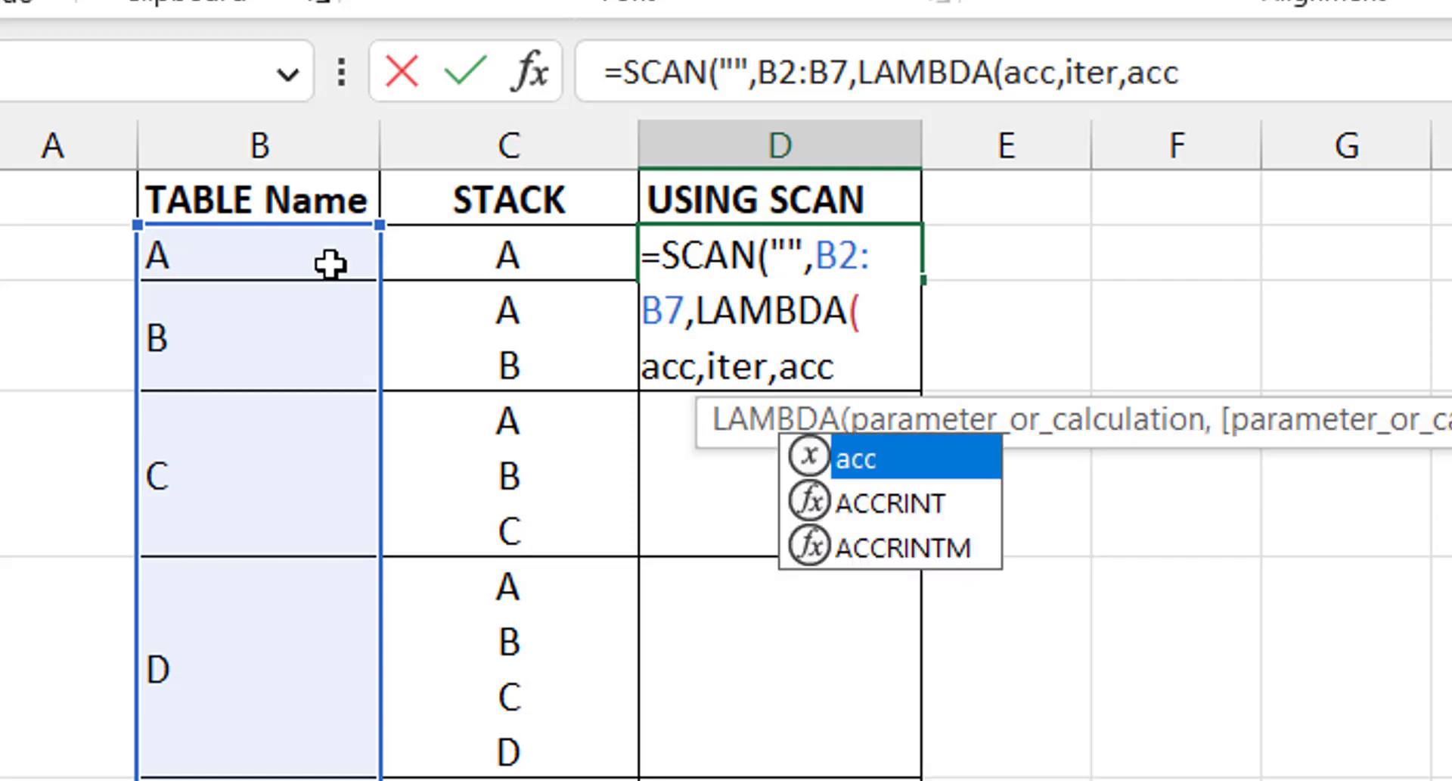
{"action": "type", "text": "&char"}
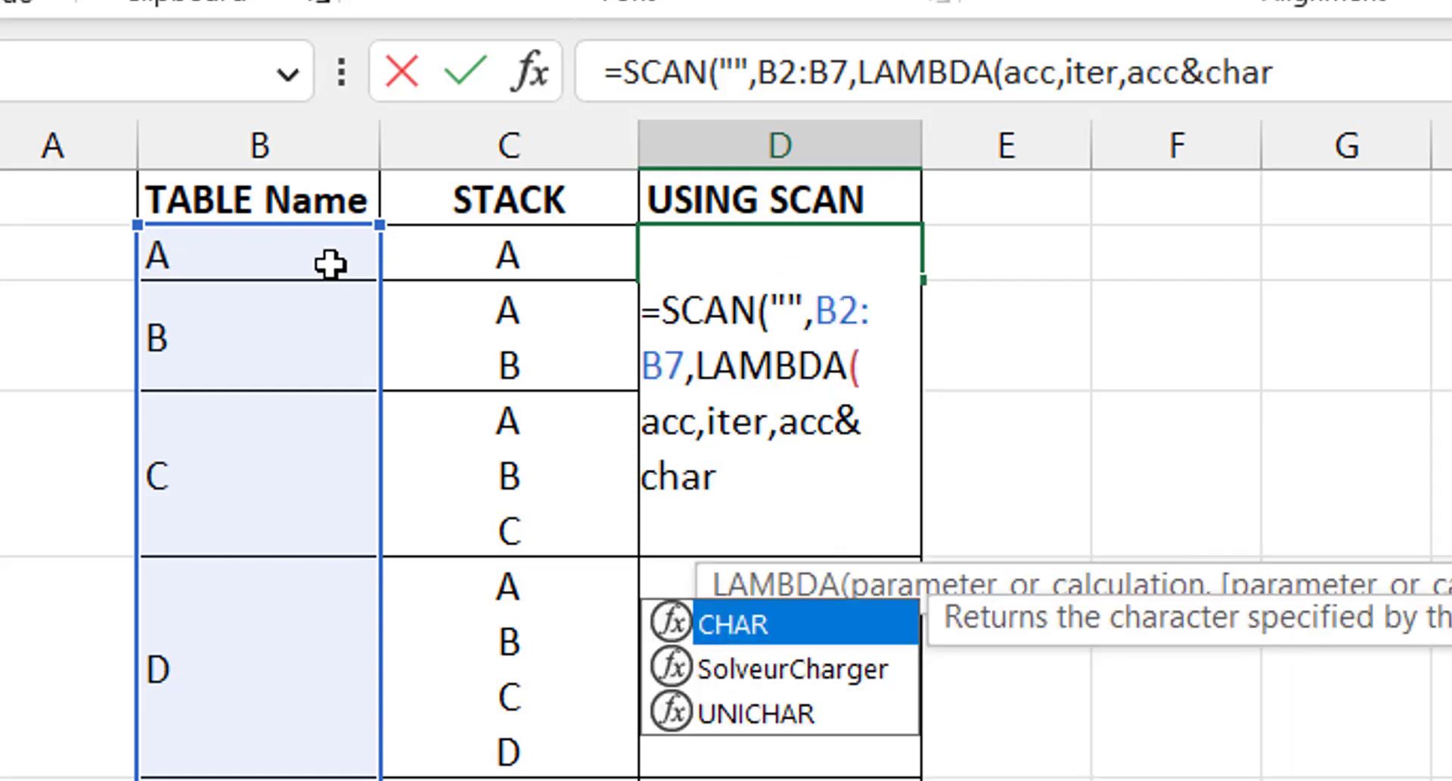
{"action": "key", "text": "Tab"}
{"action": "type", "text": "10)"}
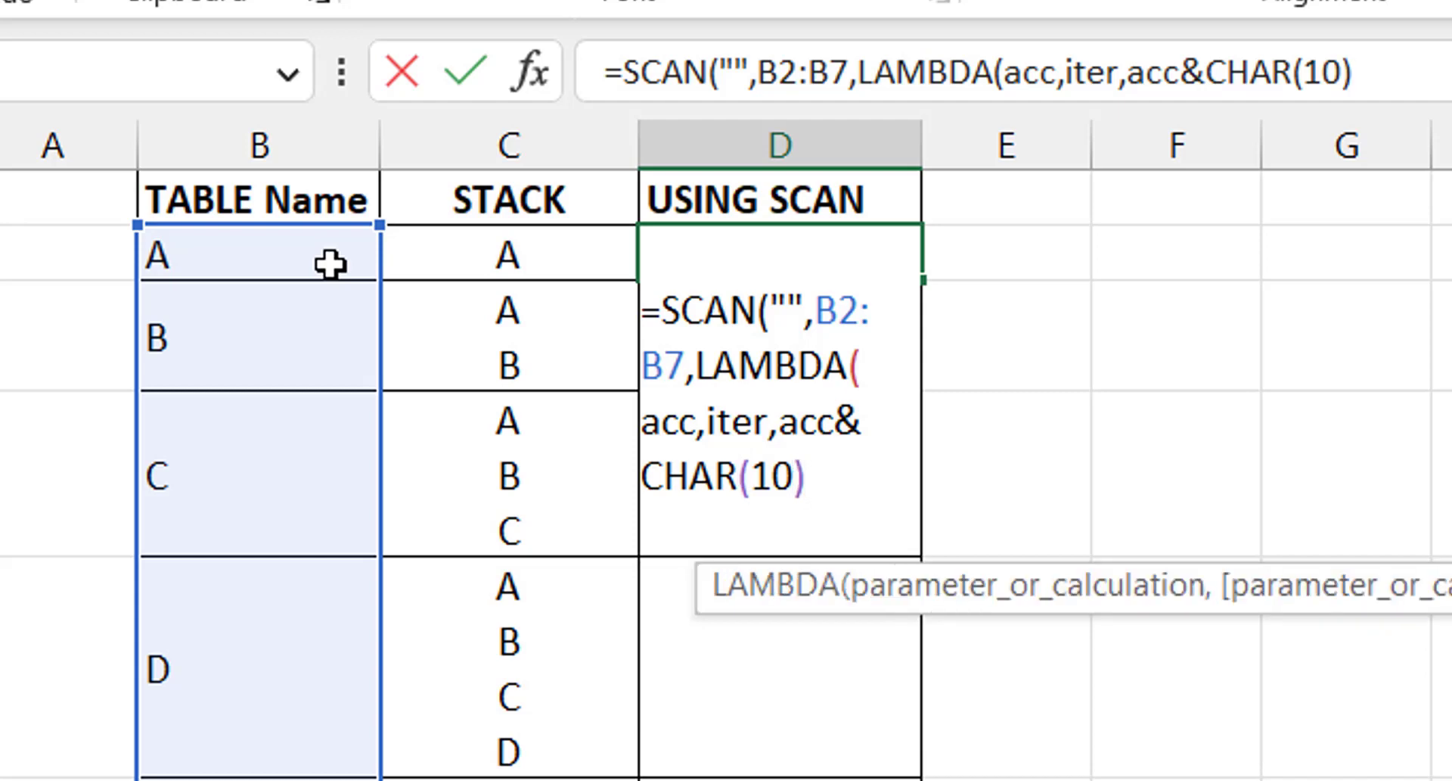
{"action": "type", "text": "&iter"}
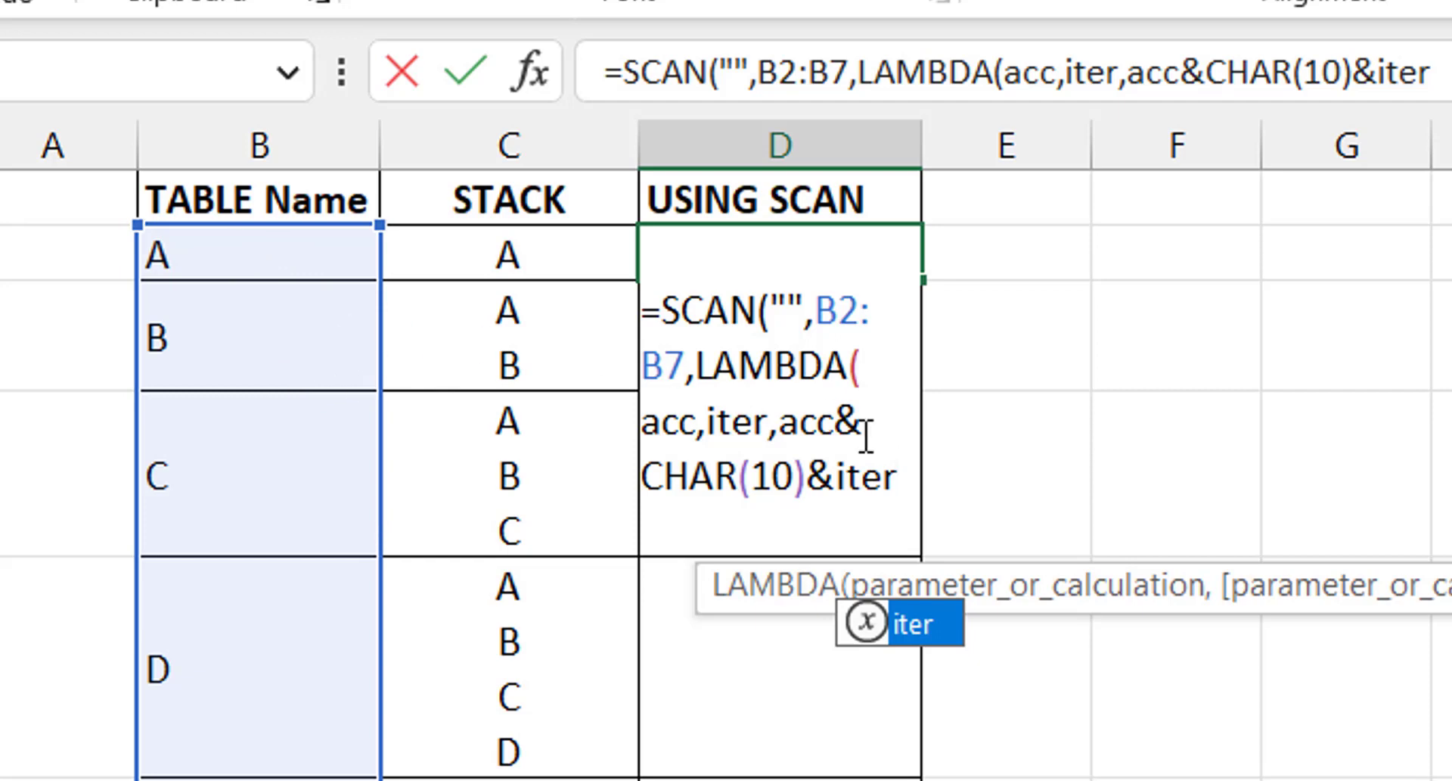
{"action": "type", "text": "))"}
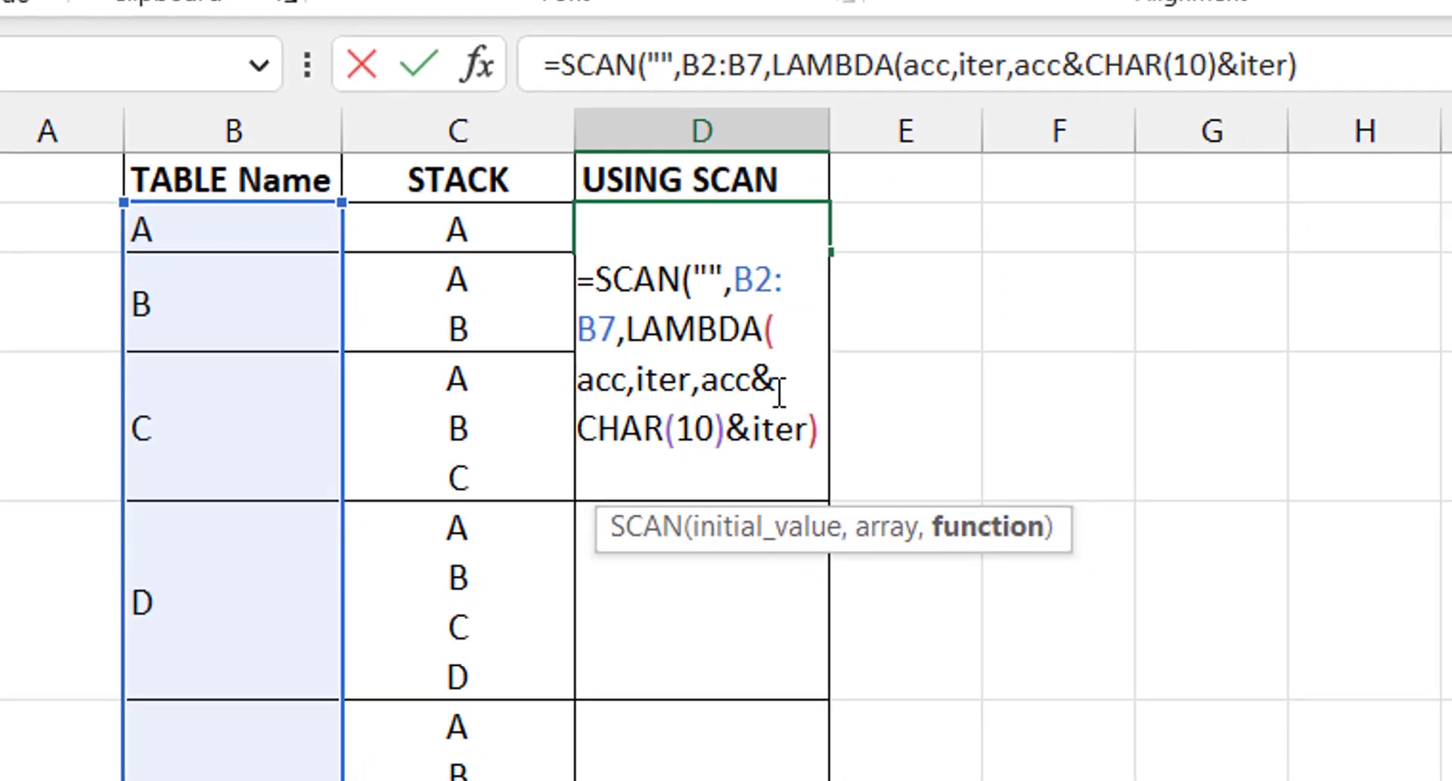
{"action": "key", "text": "Return"}
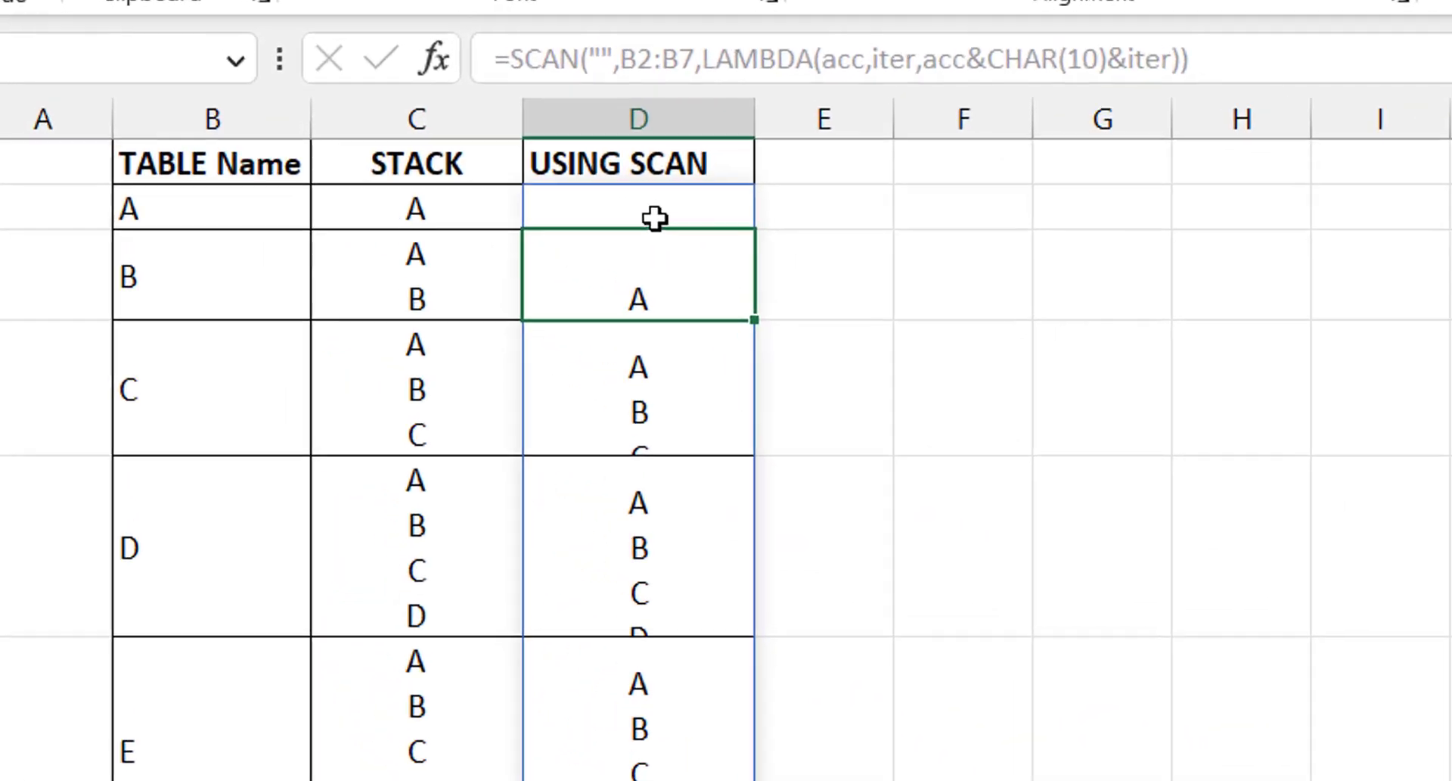
Remove the empty-string initial value from the SCAN formula in D2 and check the spilled stacks down the column.
{"action": "left_click", "coordinate": [725, 219]}
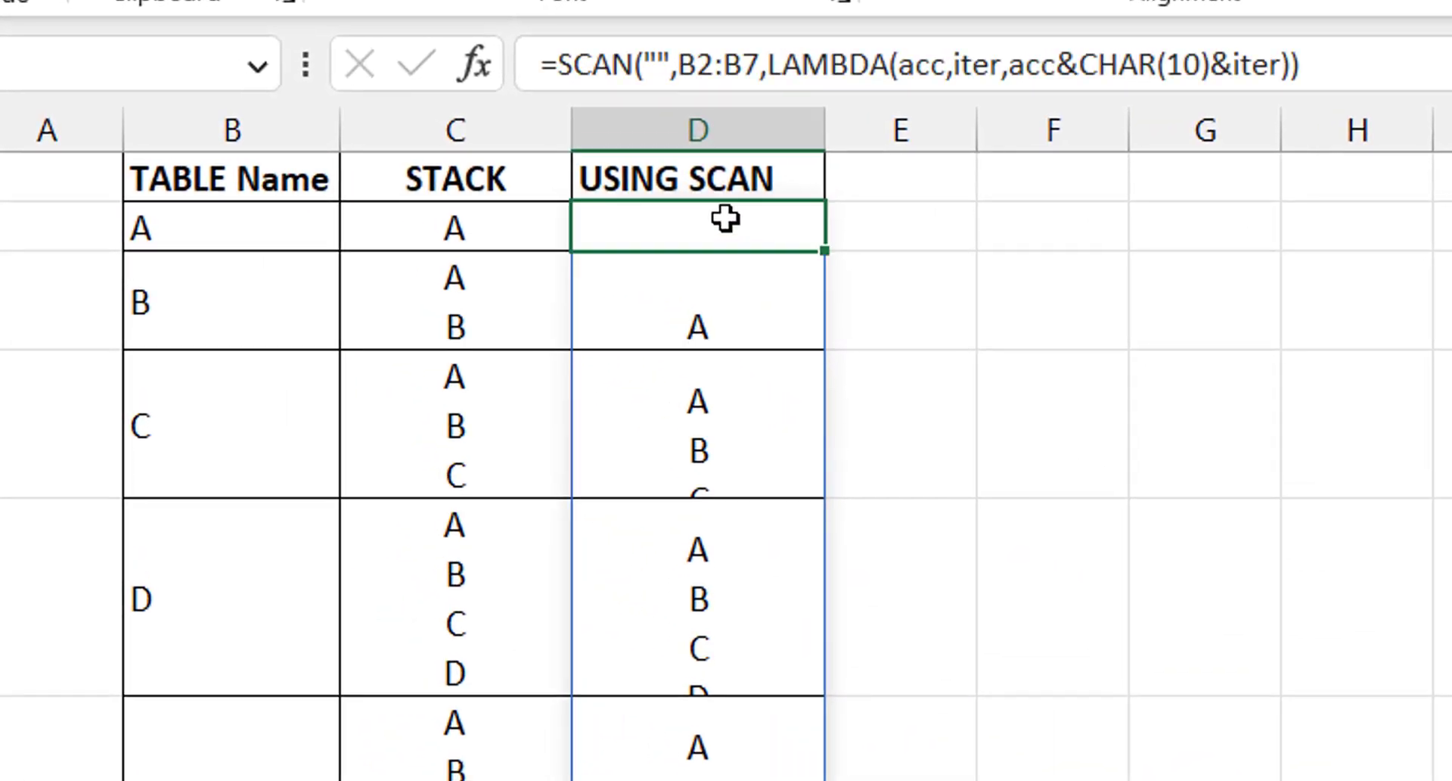
{"action": "left_click", "coordinate": [667, 67]}
{"action": "key", "text": "BackSpace"}
{"action": "key", "text": "BackSpace"}
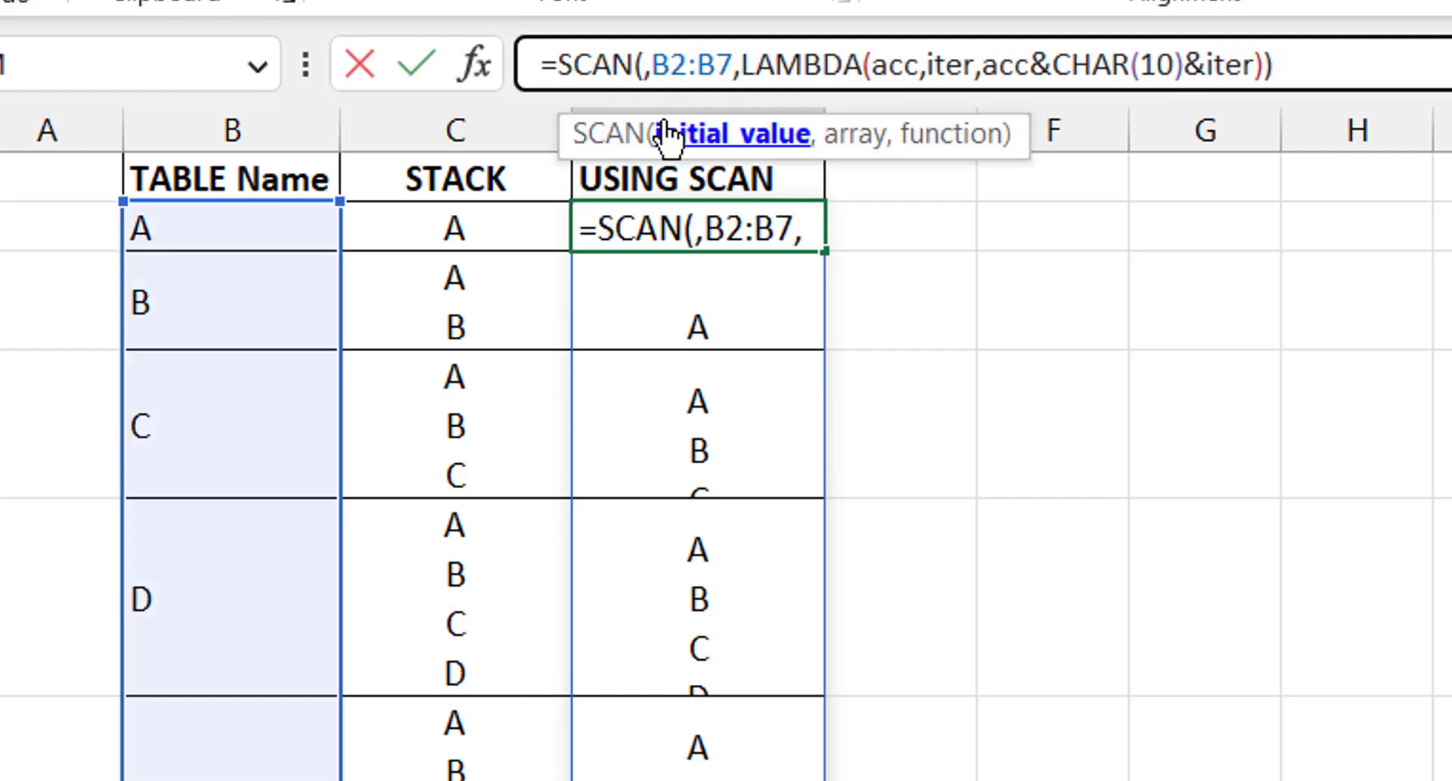
{"action": "key", "text": "Return"}
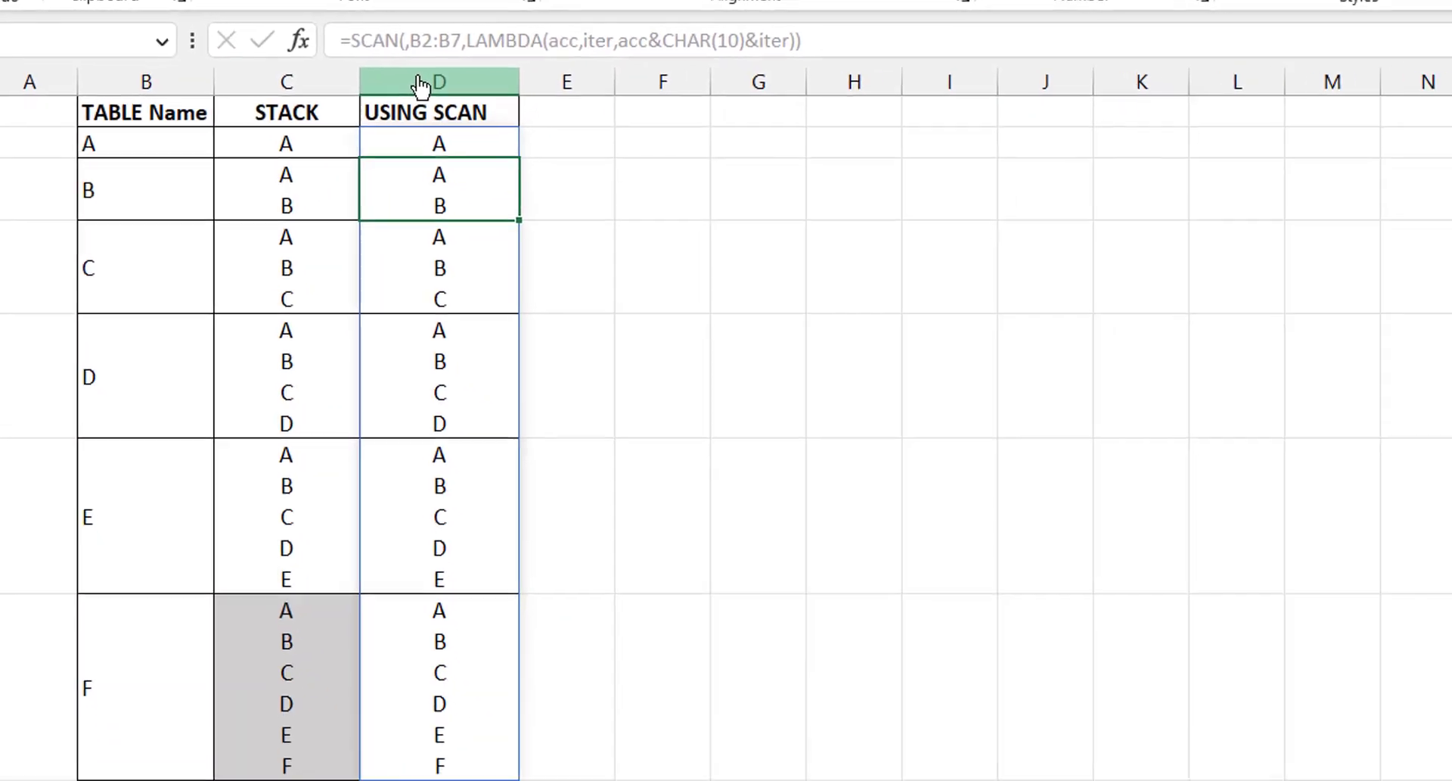
{"action": "key", "text": "Up"}
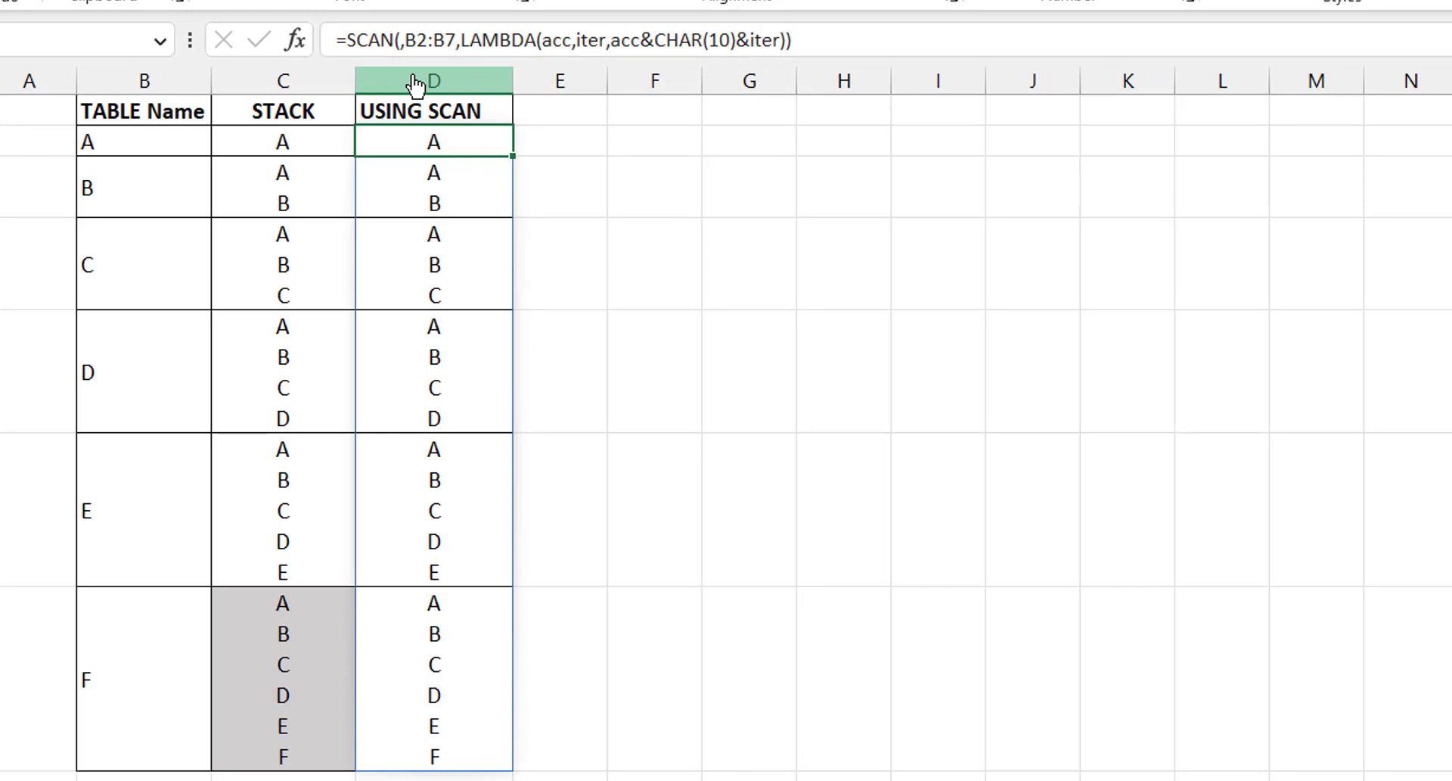
{"action": "left_click", "coordinate": [452, 185]}
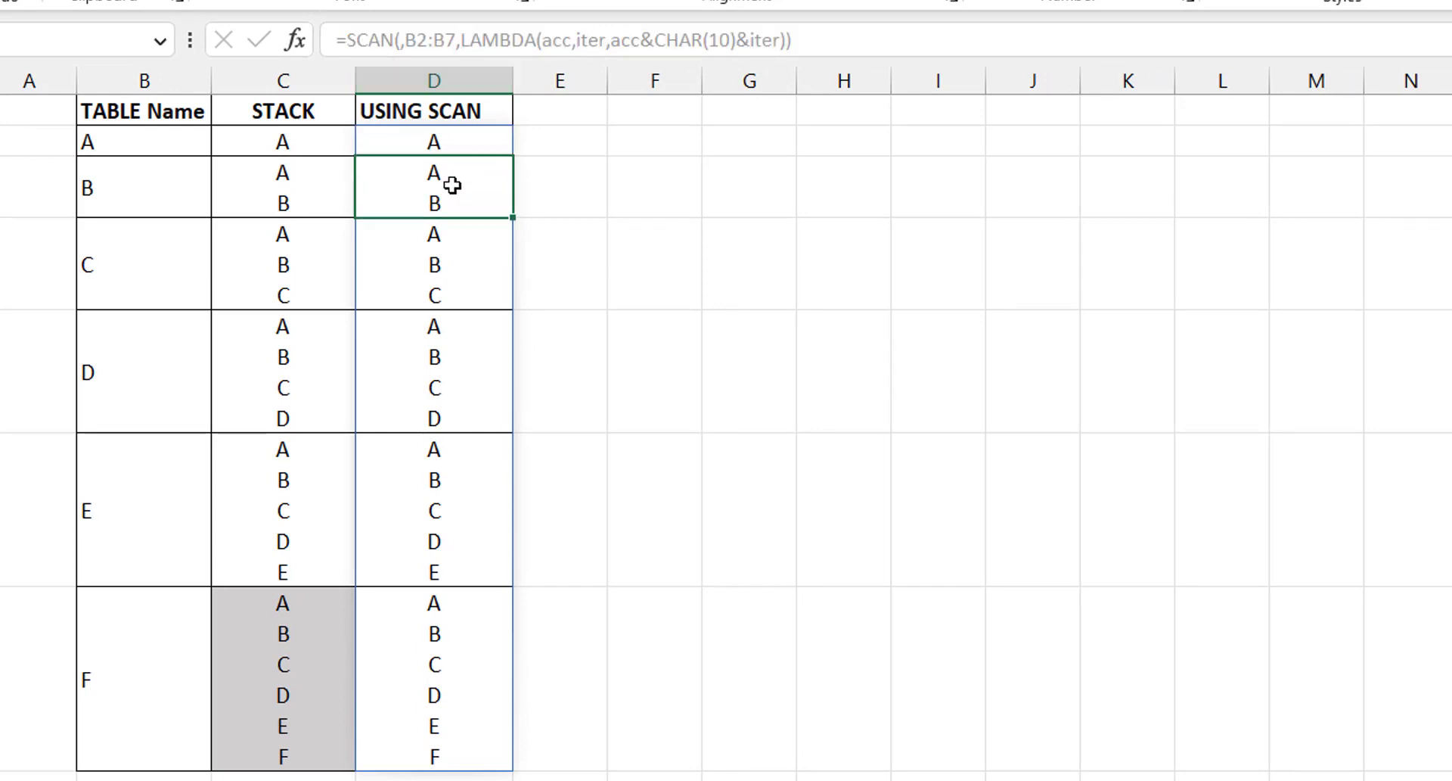
{"action": "left_click", "coordinate": [452, 251]}
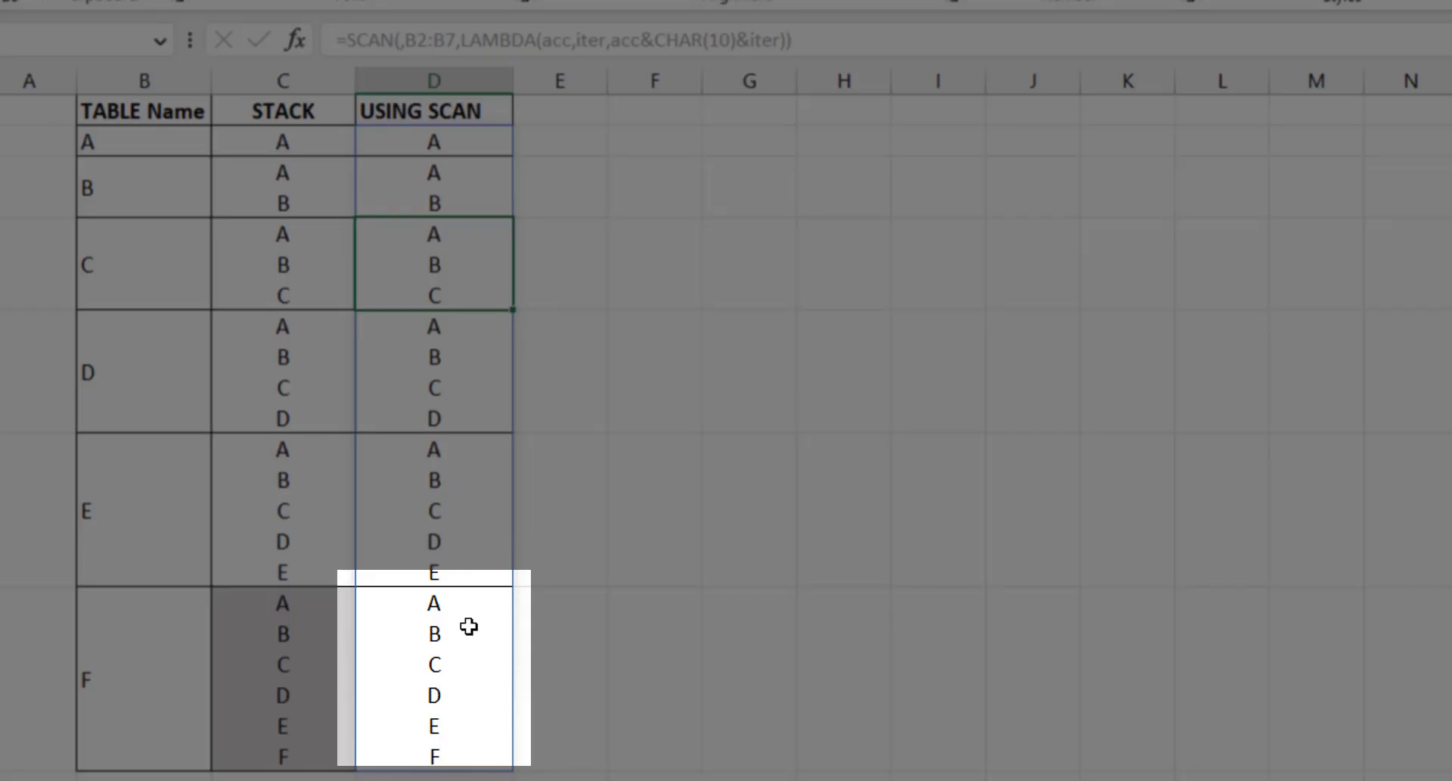
{"action": "left_click", "coordinate": [469, 626]}
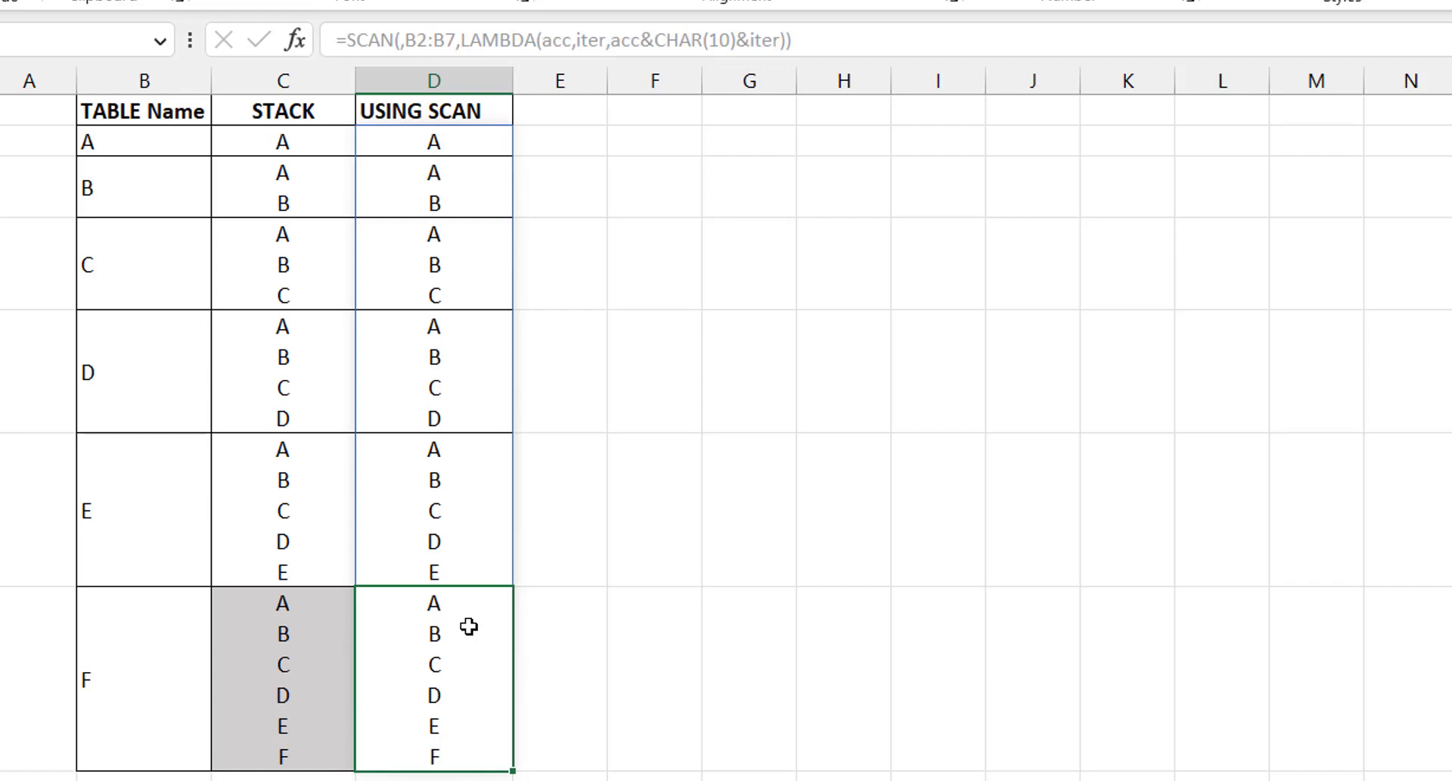
Replace SCAN with REDUCE in the D2 formula and autofit the height of row 2.
{"action": "left_click", "coordinate": [415, 140]}
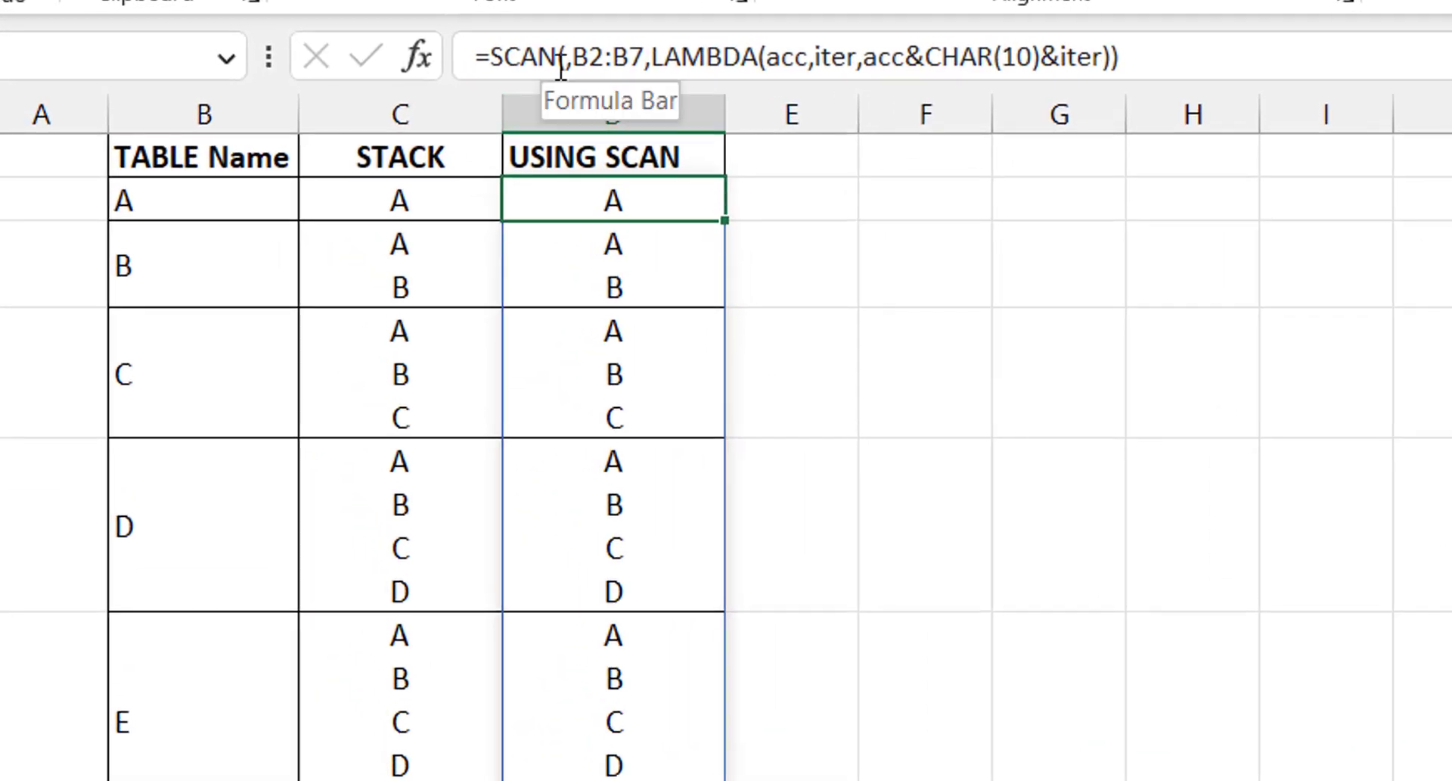
{"action": "left_click", "coordinate": [427, 46]}
{"action": "key", "text": "BackSpace"}
{"action": "key", "text": "BackSpace"}
{"action": "key", "text": "BackSpace"}
{"action": "key", "text": "BackSpace"}
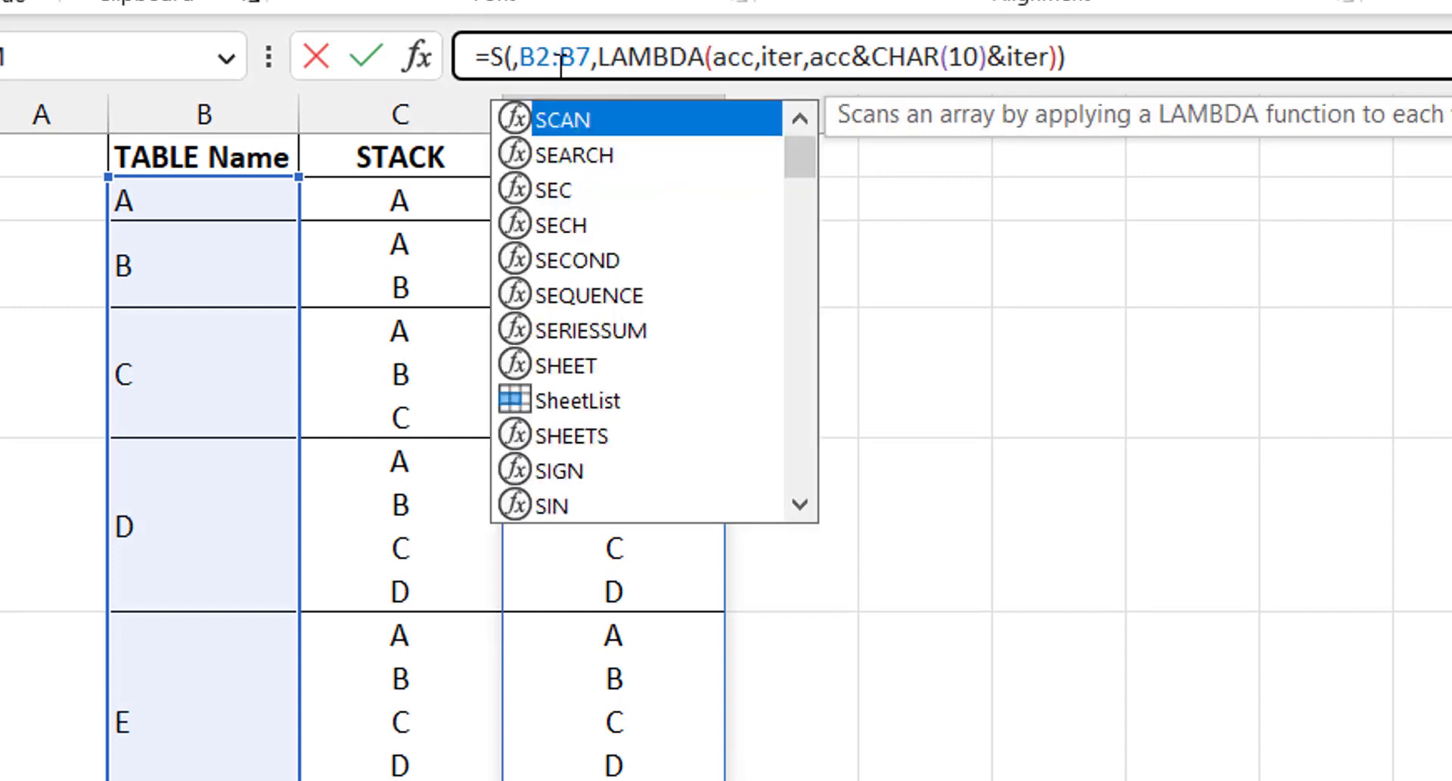
{"action": "type", "text": "REDUCE"}
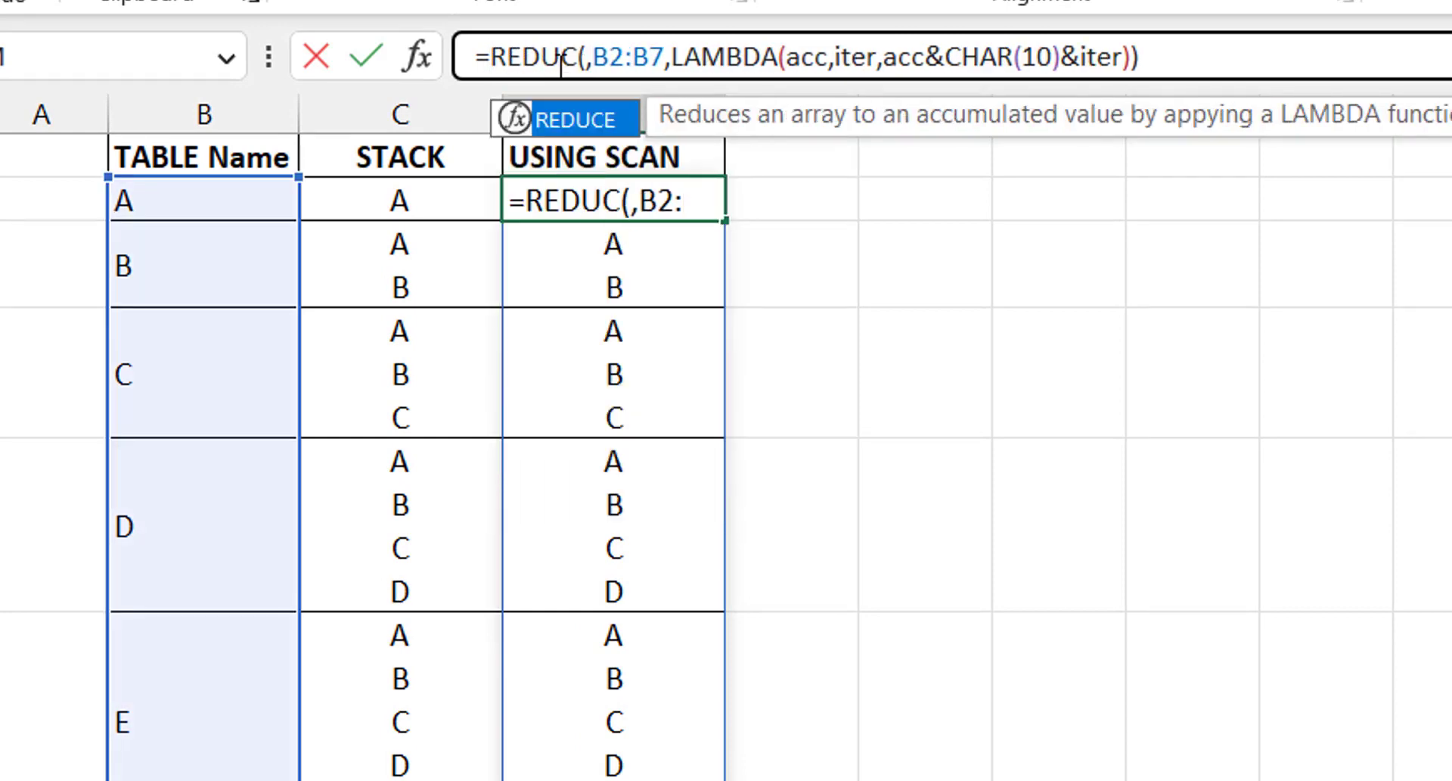
{"action": "key", "text": "Return"}
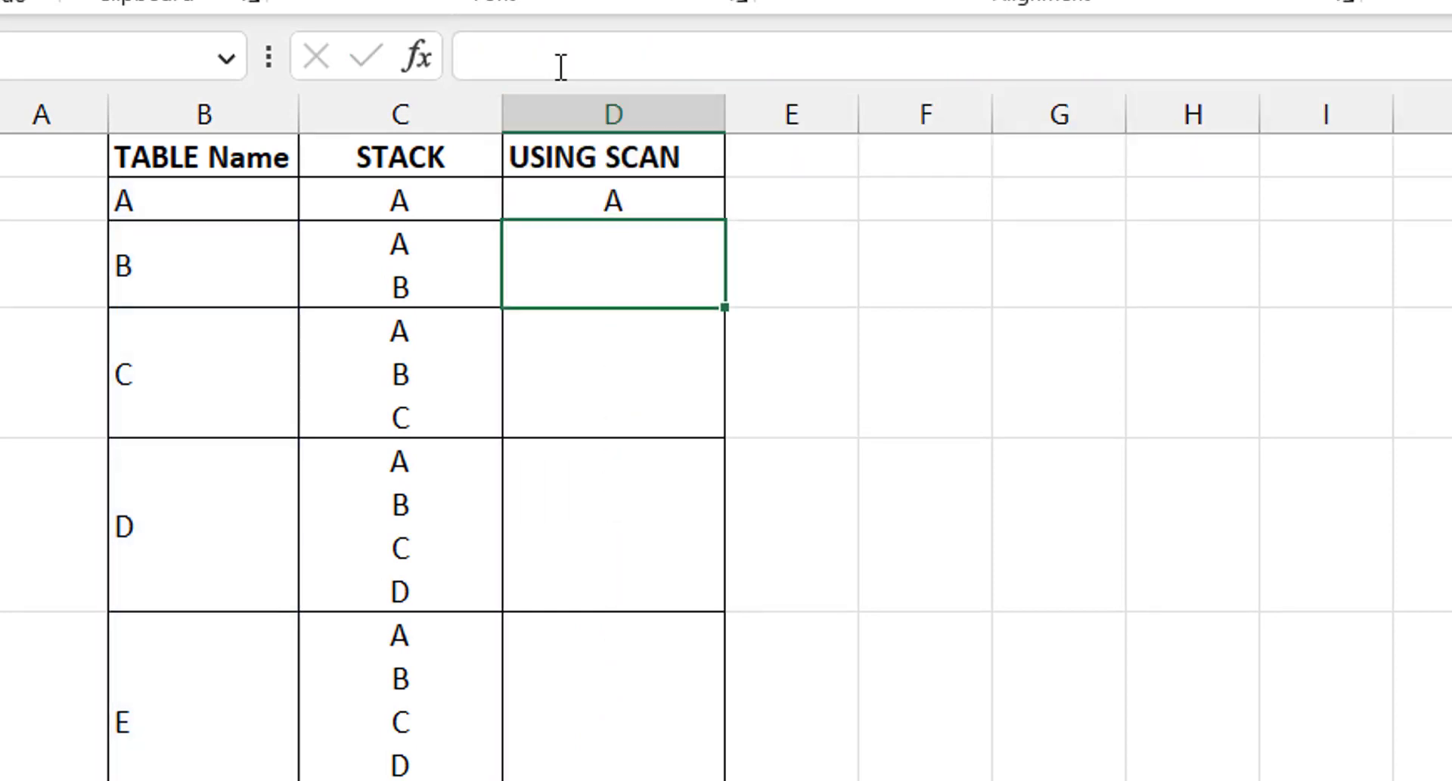
{"action": "key", "text": "Up"}
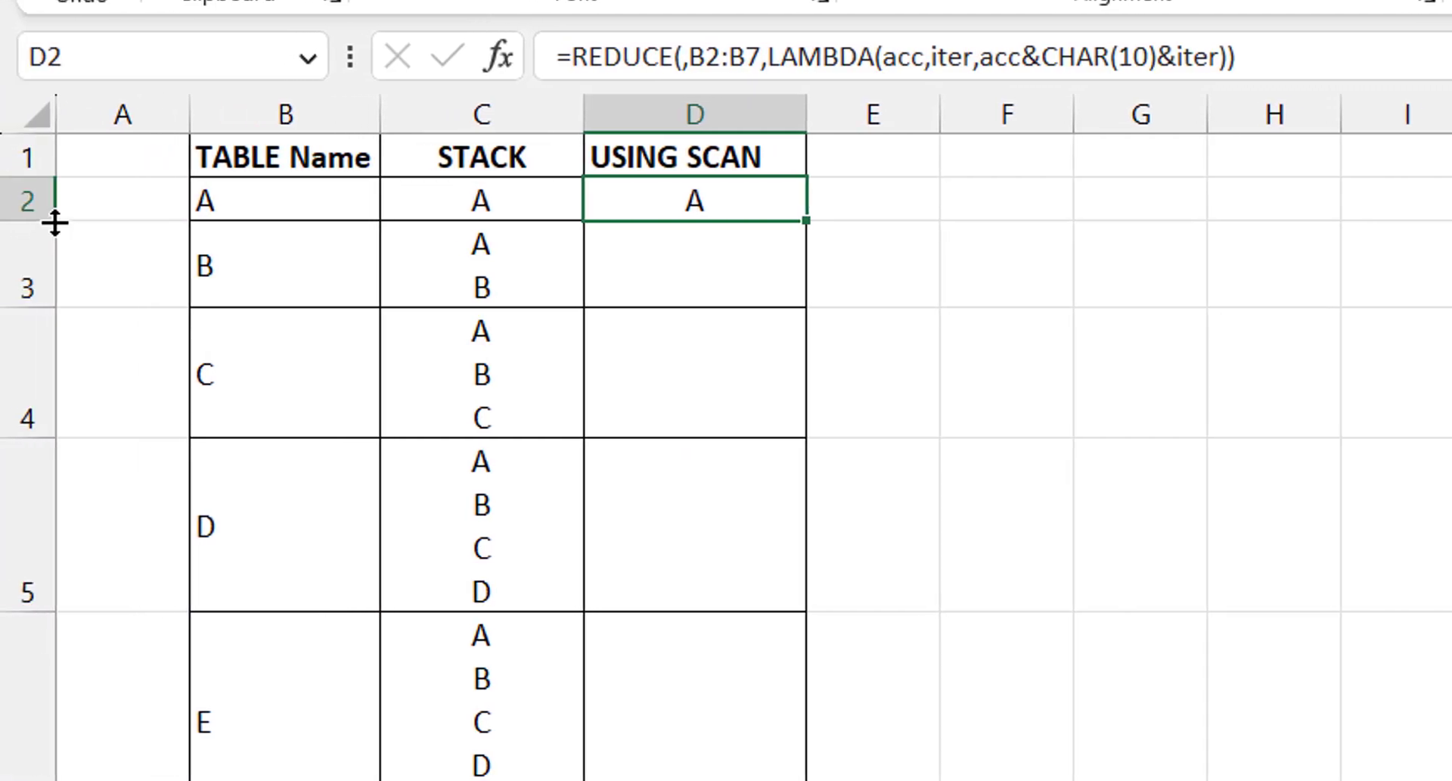
{"action": "double_click", "coordinate": [55, 222]}
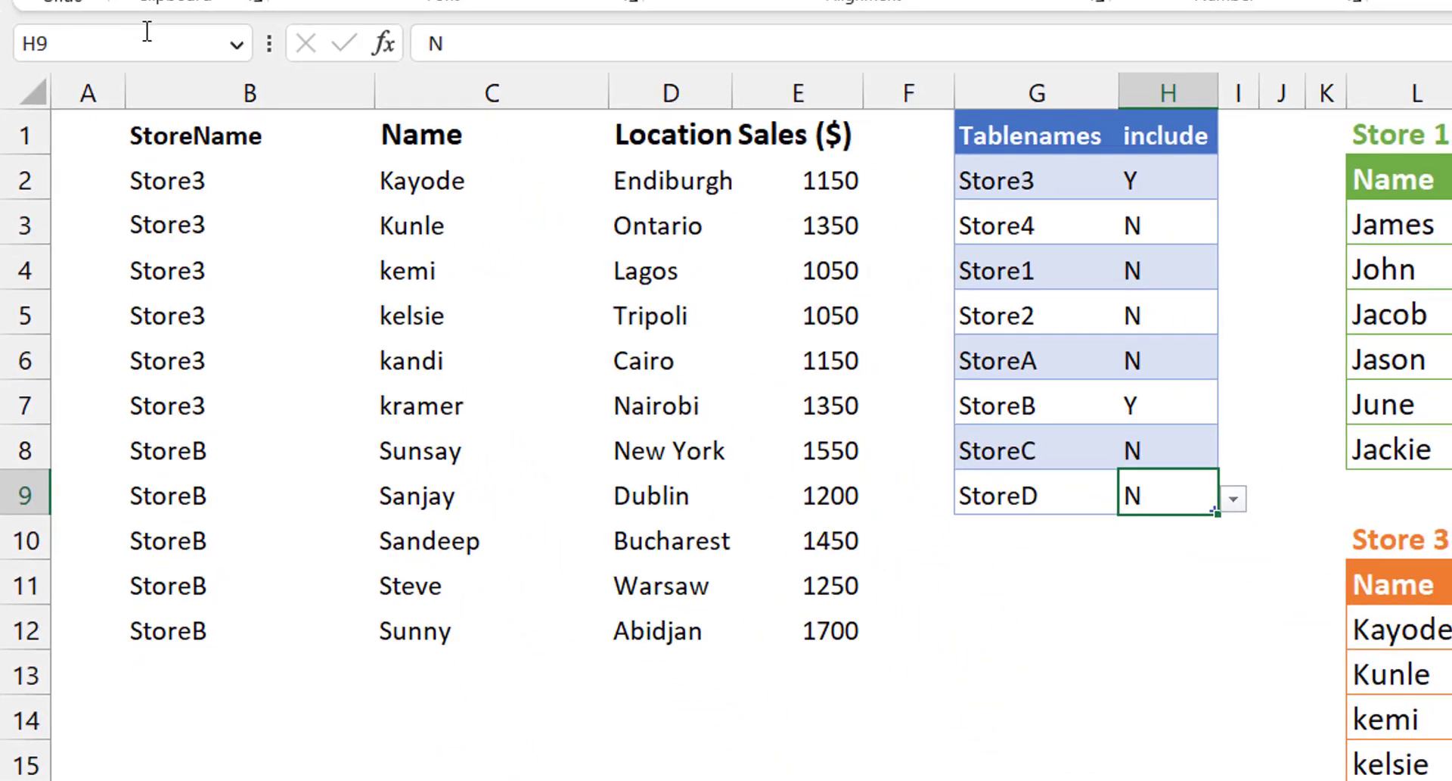
Replace the formula in B2 under StoreName with a FILTER of Tablelist[Tablenames] where Tablelist[include] equals "Y".
{"action": "left_click", "coordinate": [228, 176]}
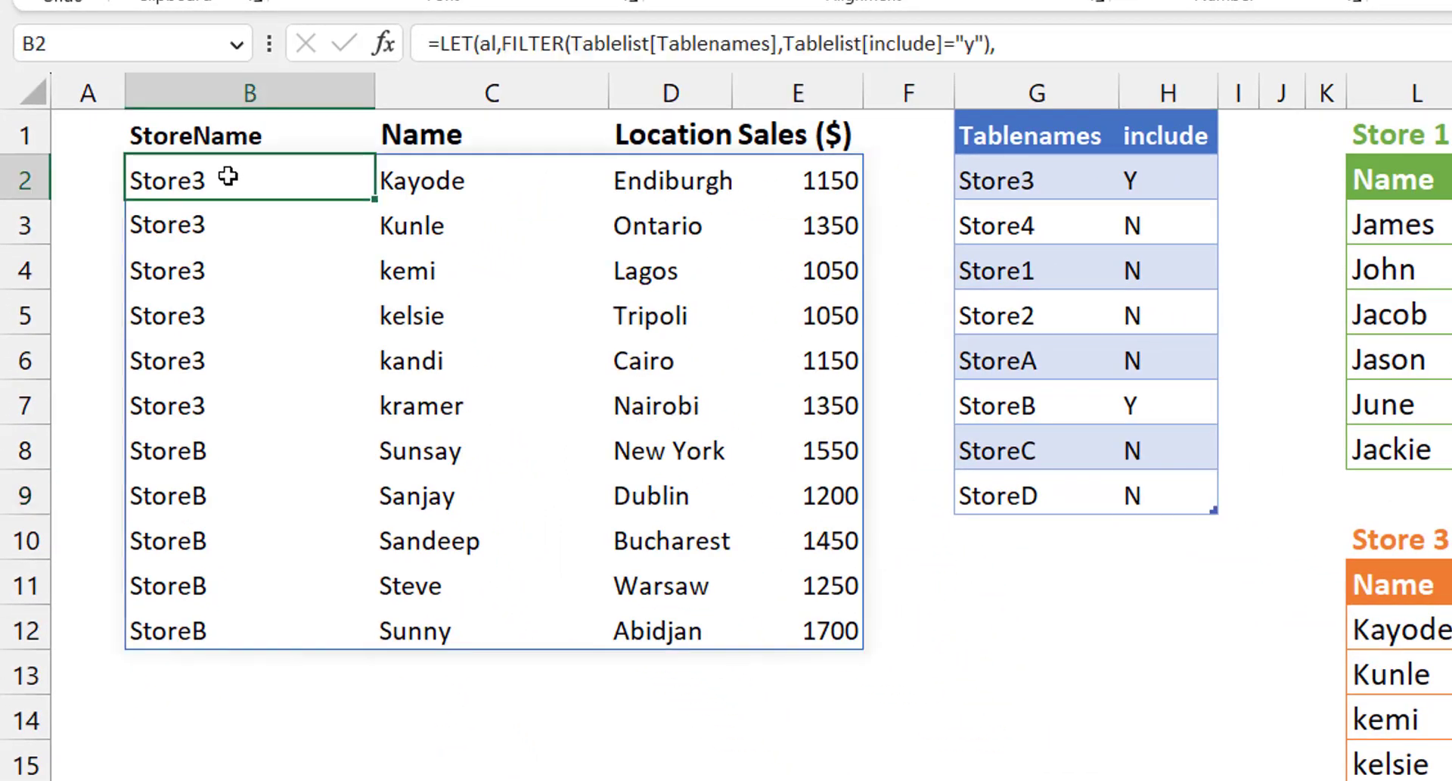
{"action": "key", "text": "Delete"}
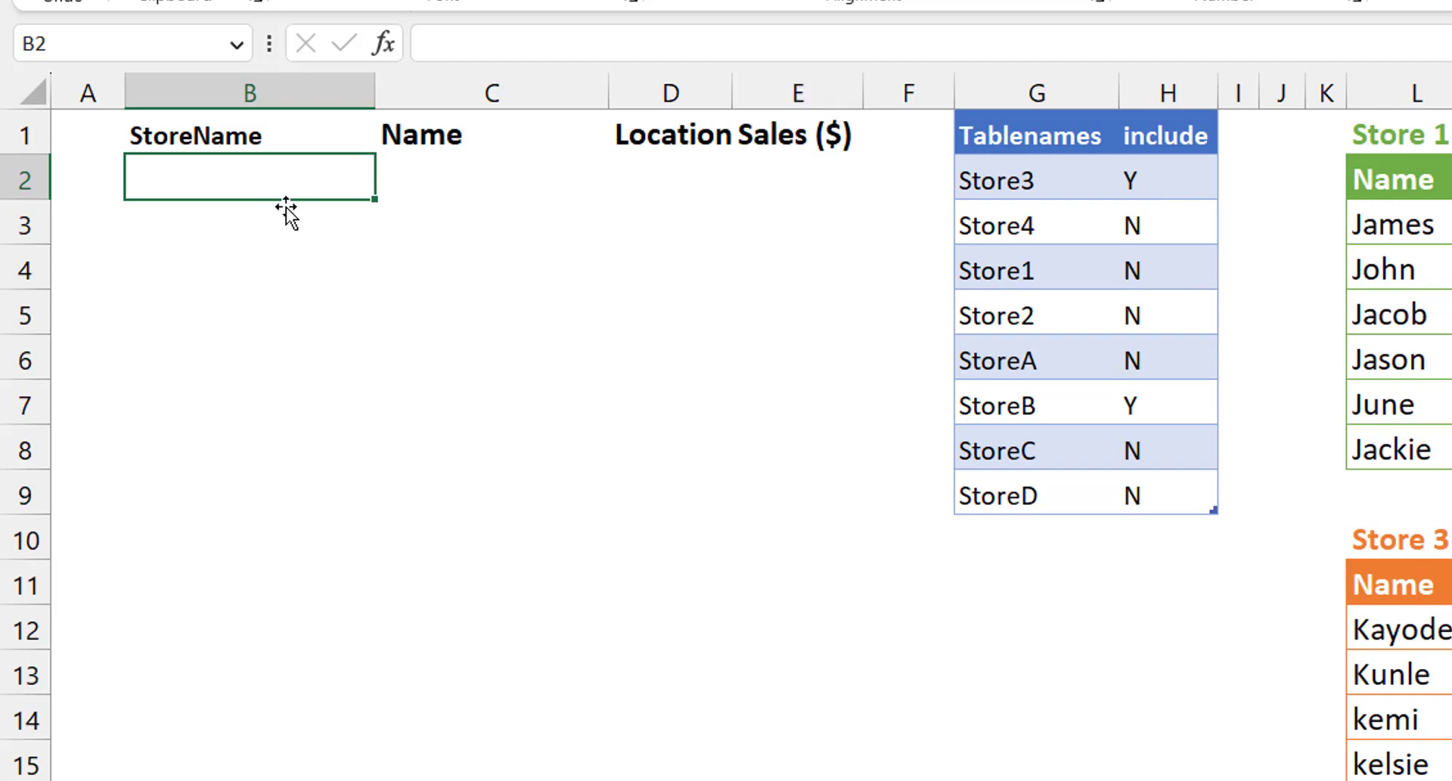
{"action": "type", "text": "=filter"}
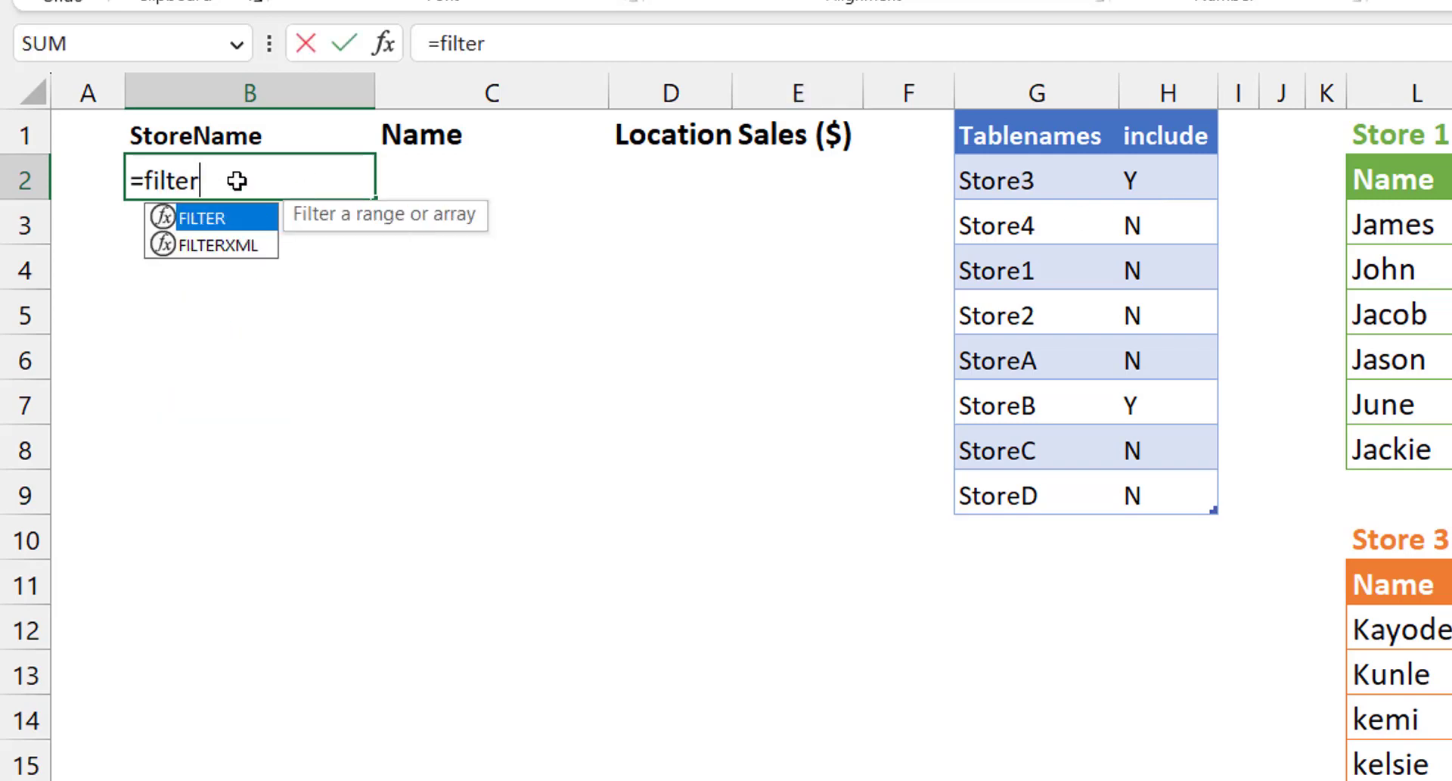
{"action": "key", "text": "Tab"}
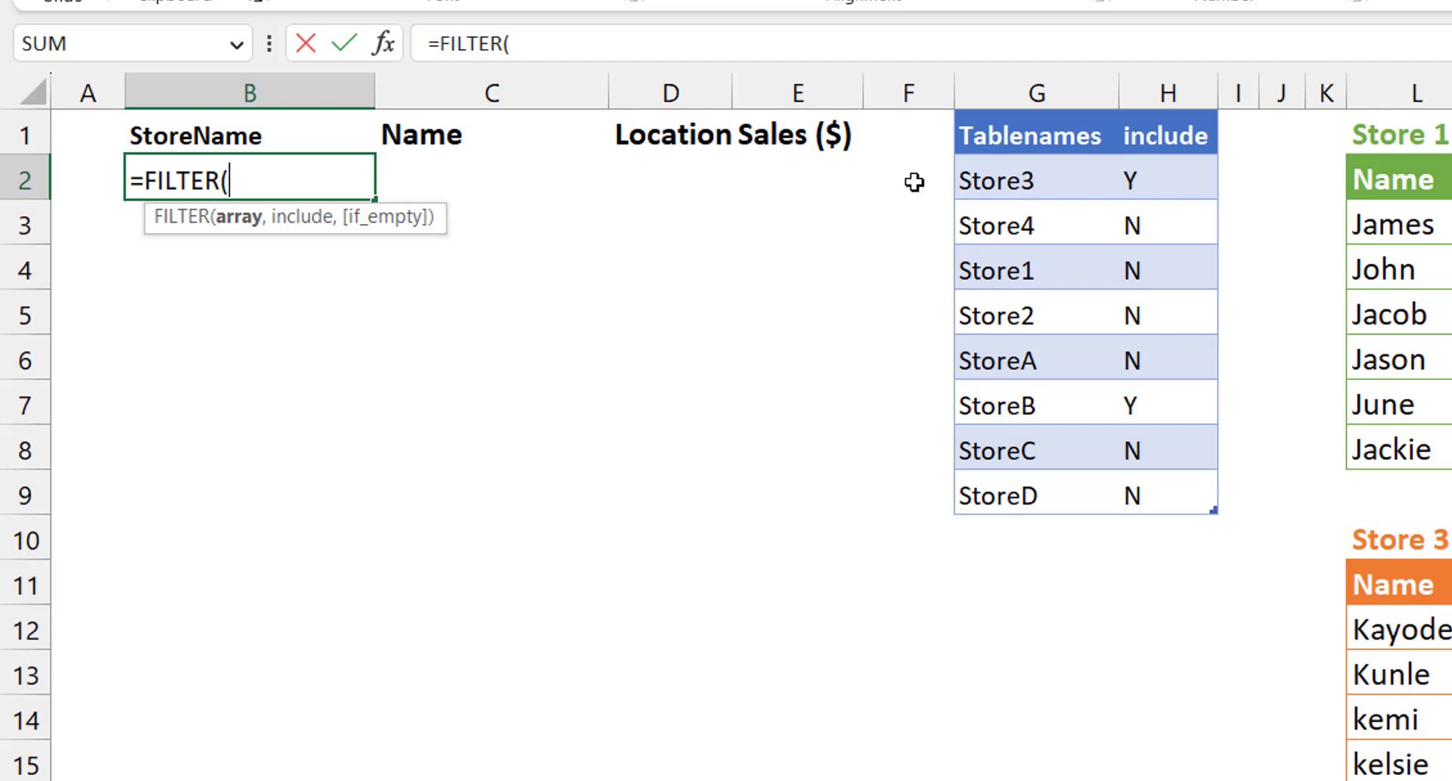
{"action": "left_click", "coordinate": [1063, 112]}
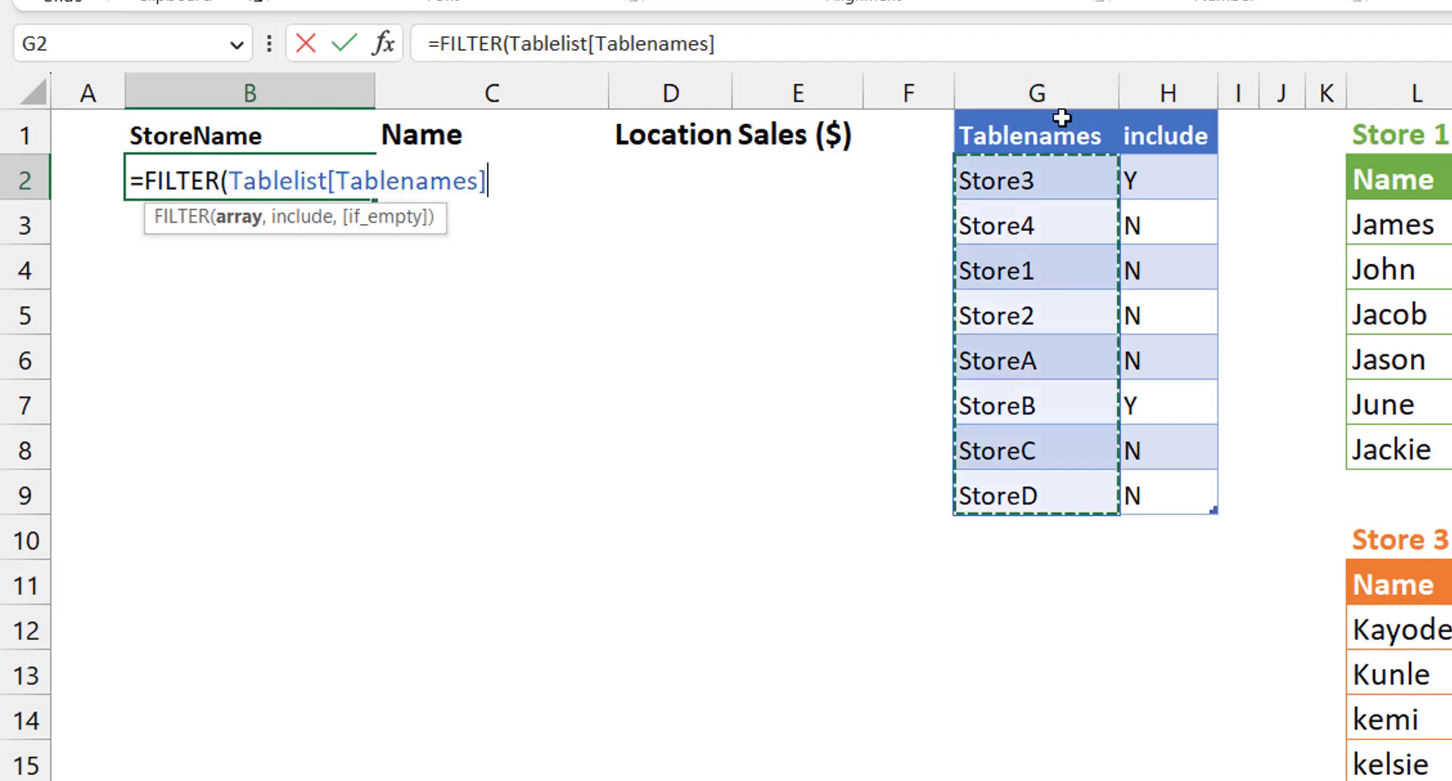
{"action": "type", "text": ","}
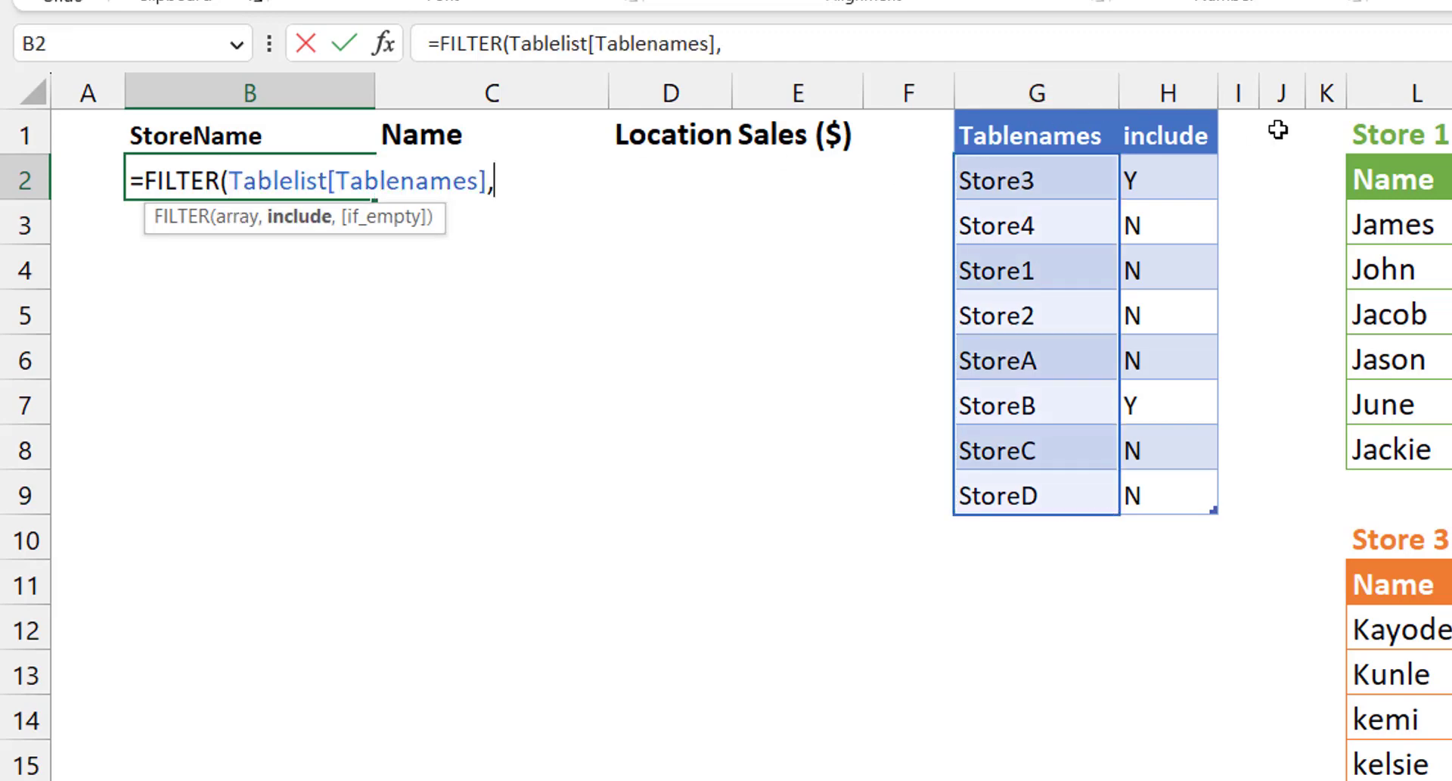
{"action": "left_click", "coordinate": [1173, 113]}
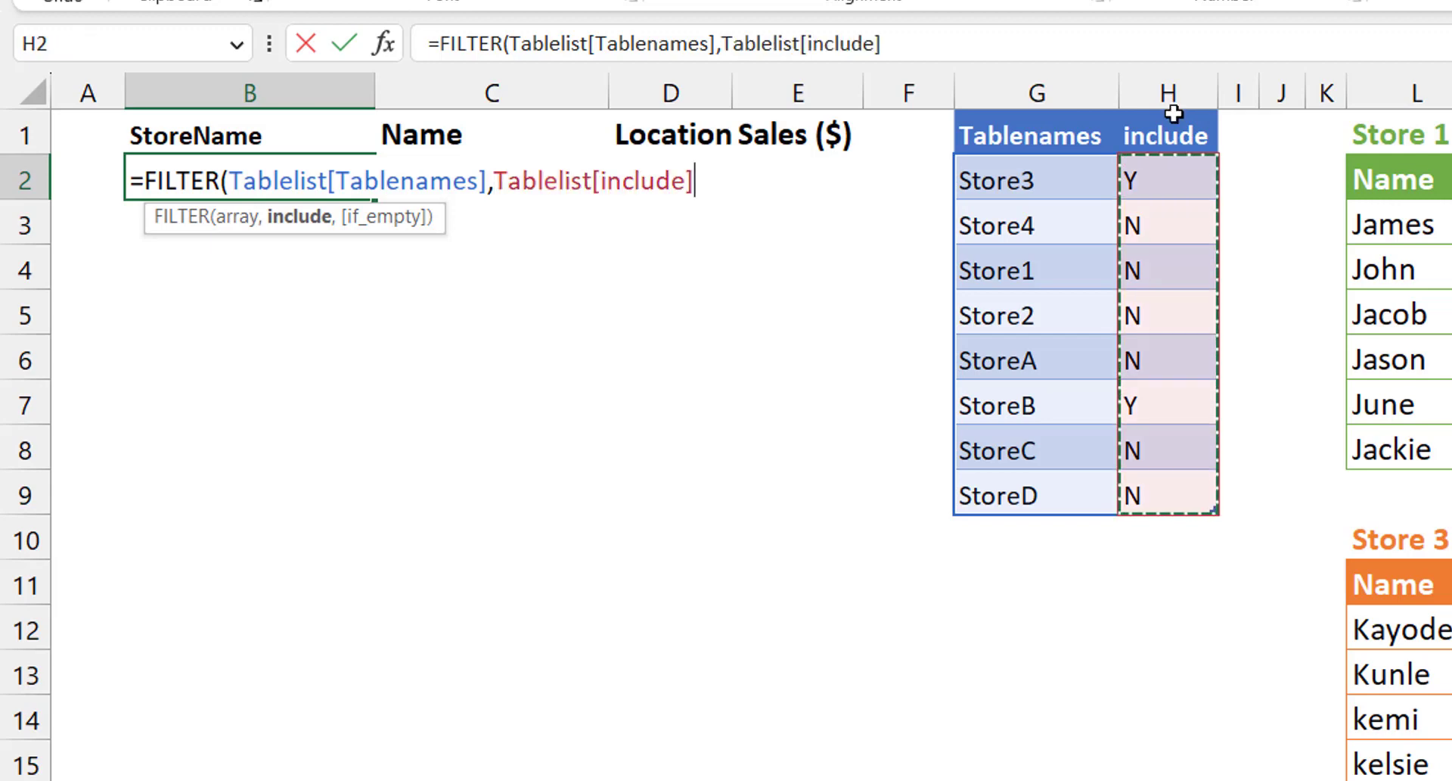
{"action": "type", "text": "=\"Y"}
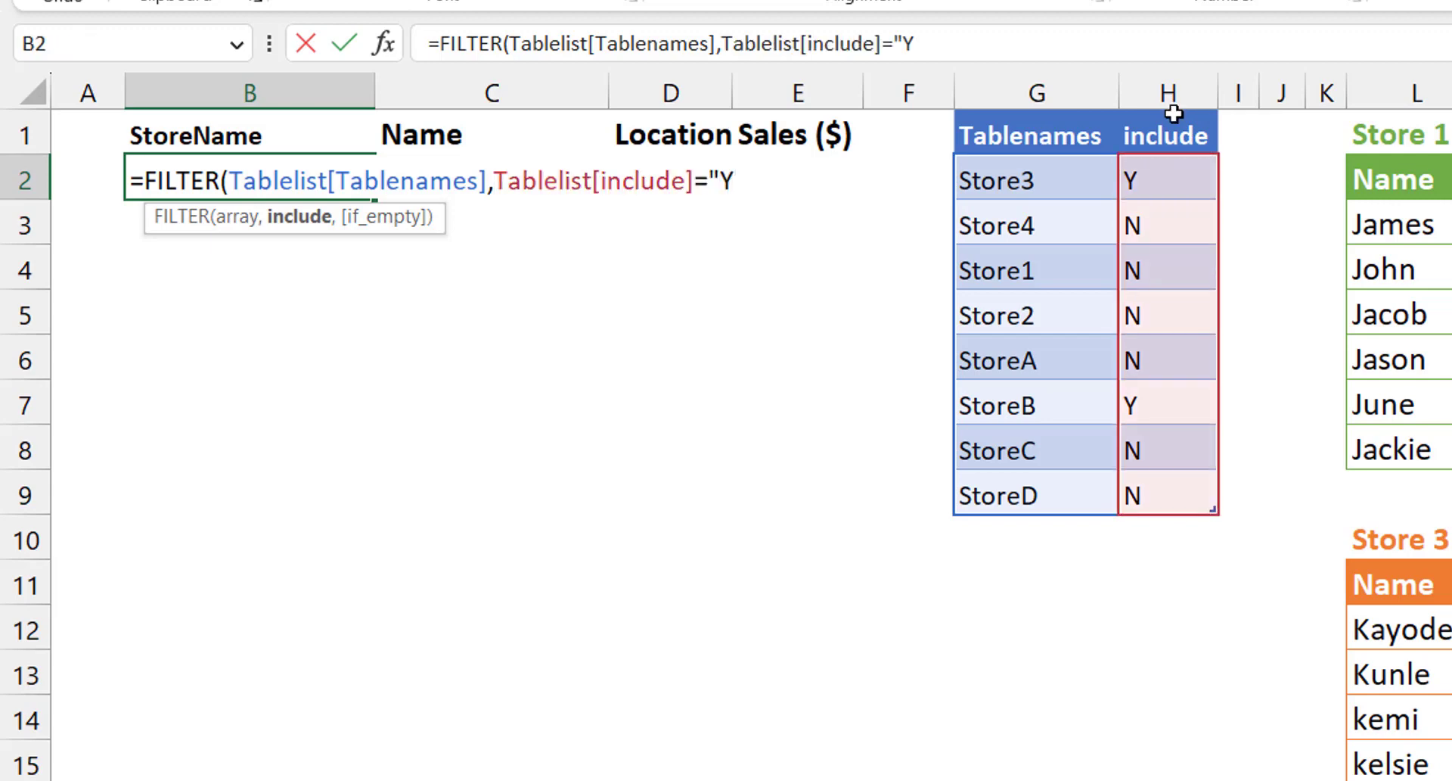
{"action": "type", "text": "\")"}
{"action": "key", "text": "Return"}
{"action": "key", "text": "Up"}
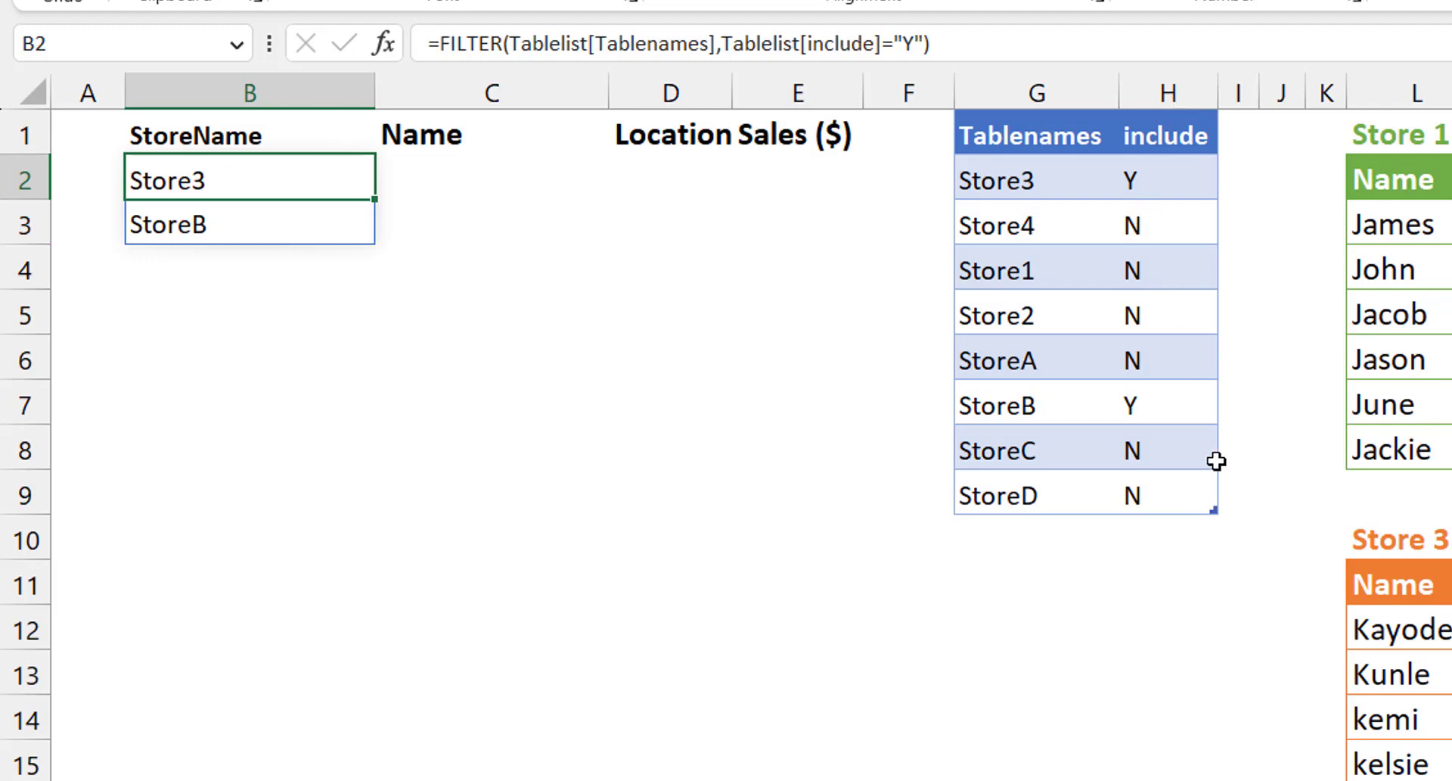
Set the include value for StoreD to Y in the Tablenames list.
{"action": "left_click", "coordinate": [1190, 484]}
{"action": "left_click", "coordinate": [1233, 501]}
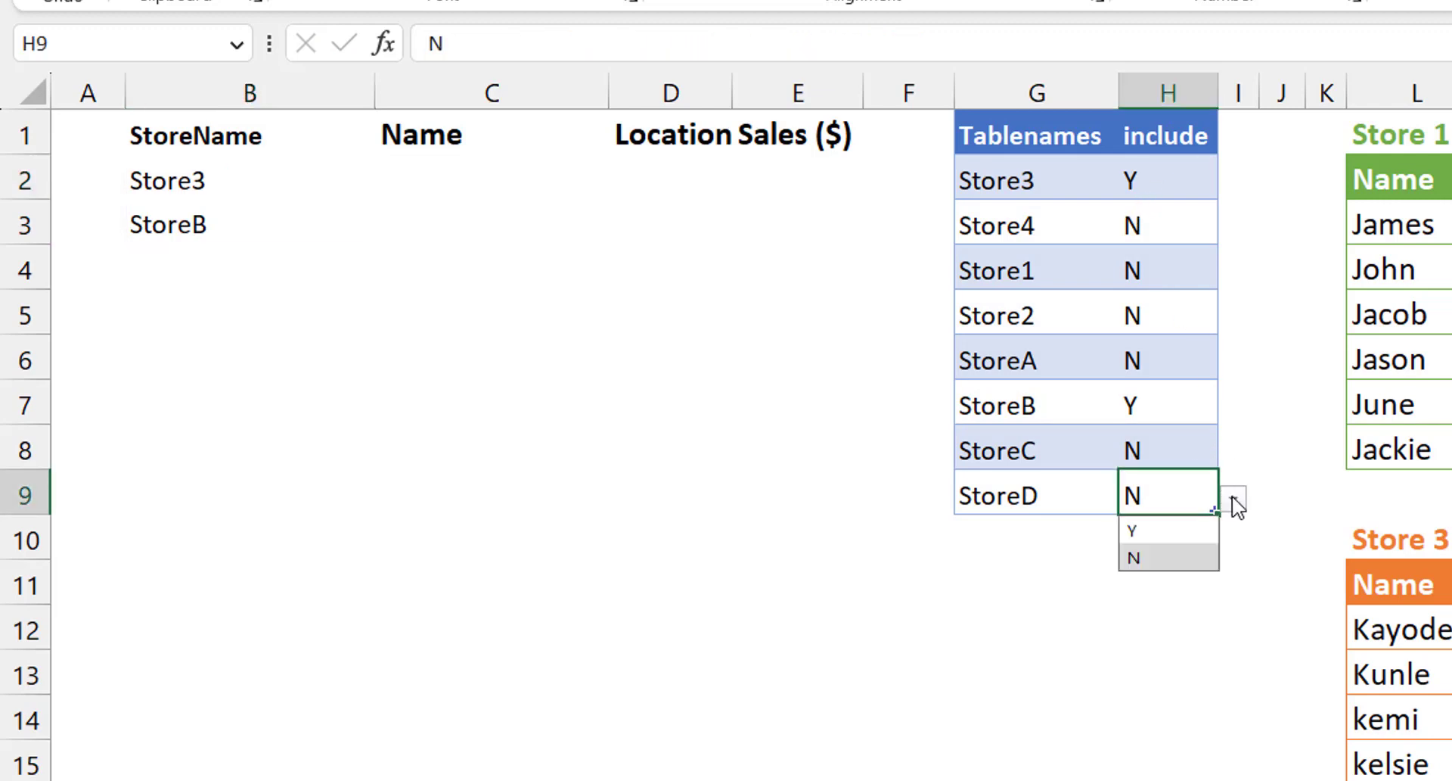
{"action": "left_click", "coordinate": [1180, 532]}
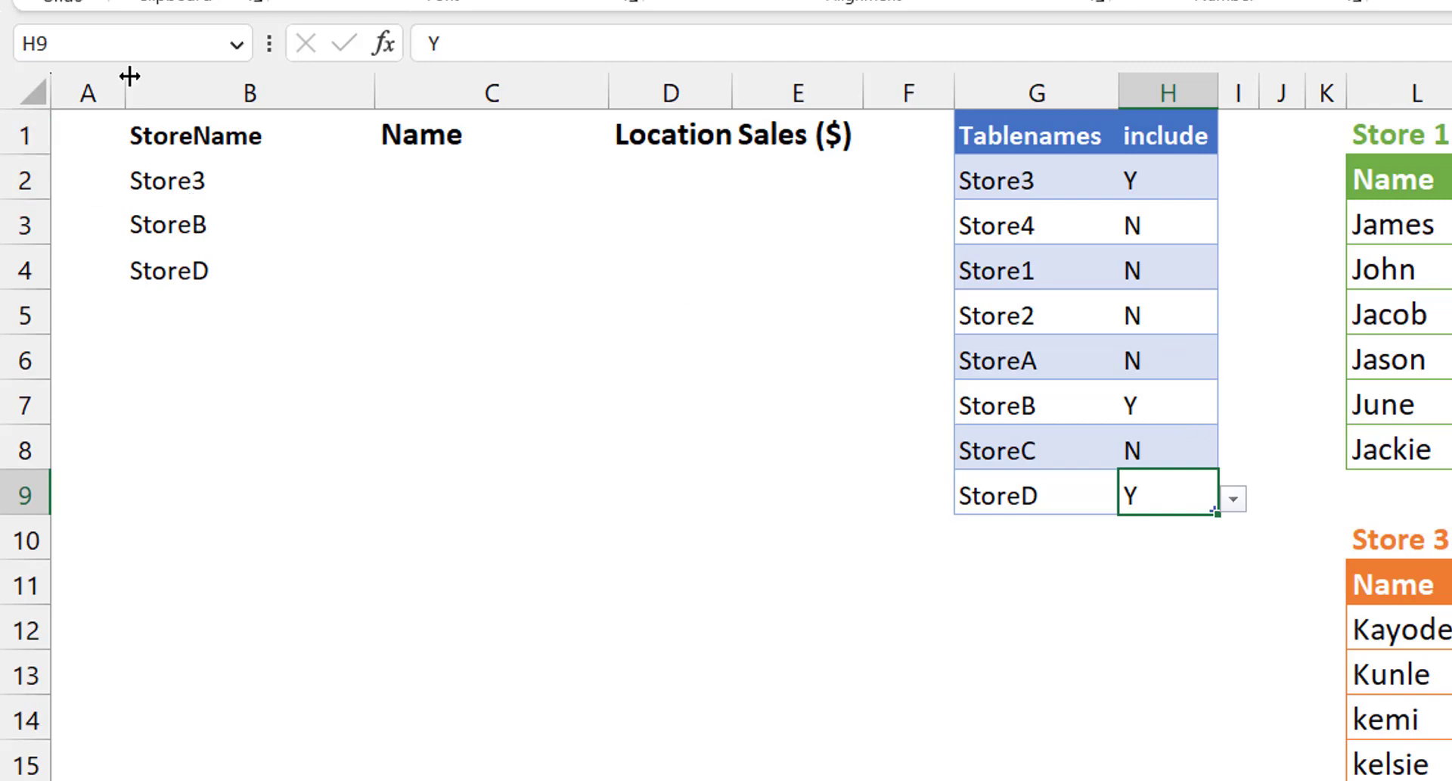
Wrap the FILTER formula in B2 in a LET function that assigns the filtered list to the name tl.
{"action": "left_click", "coordinate": [179, 179]}
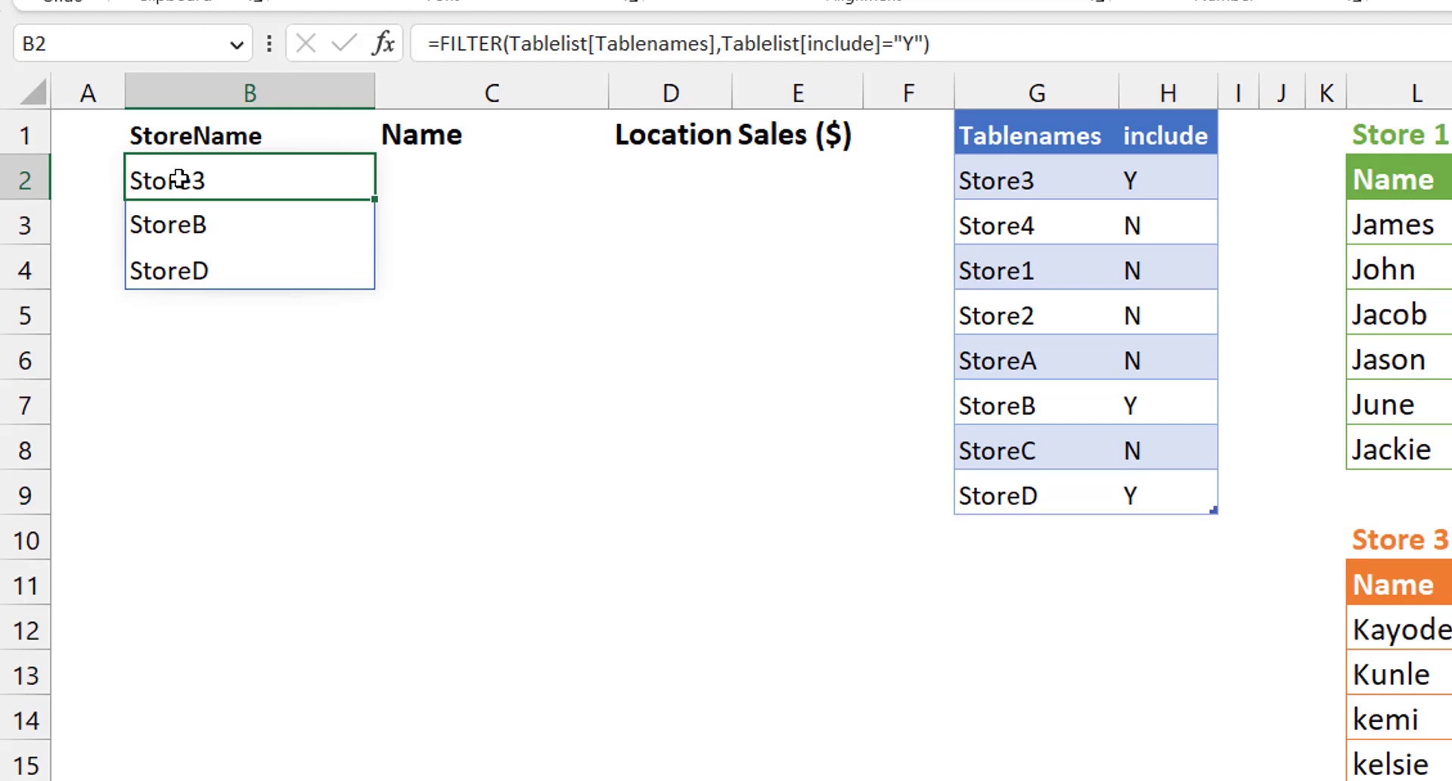
{"action": "left_click", "coordinate": [439, 43]}
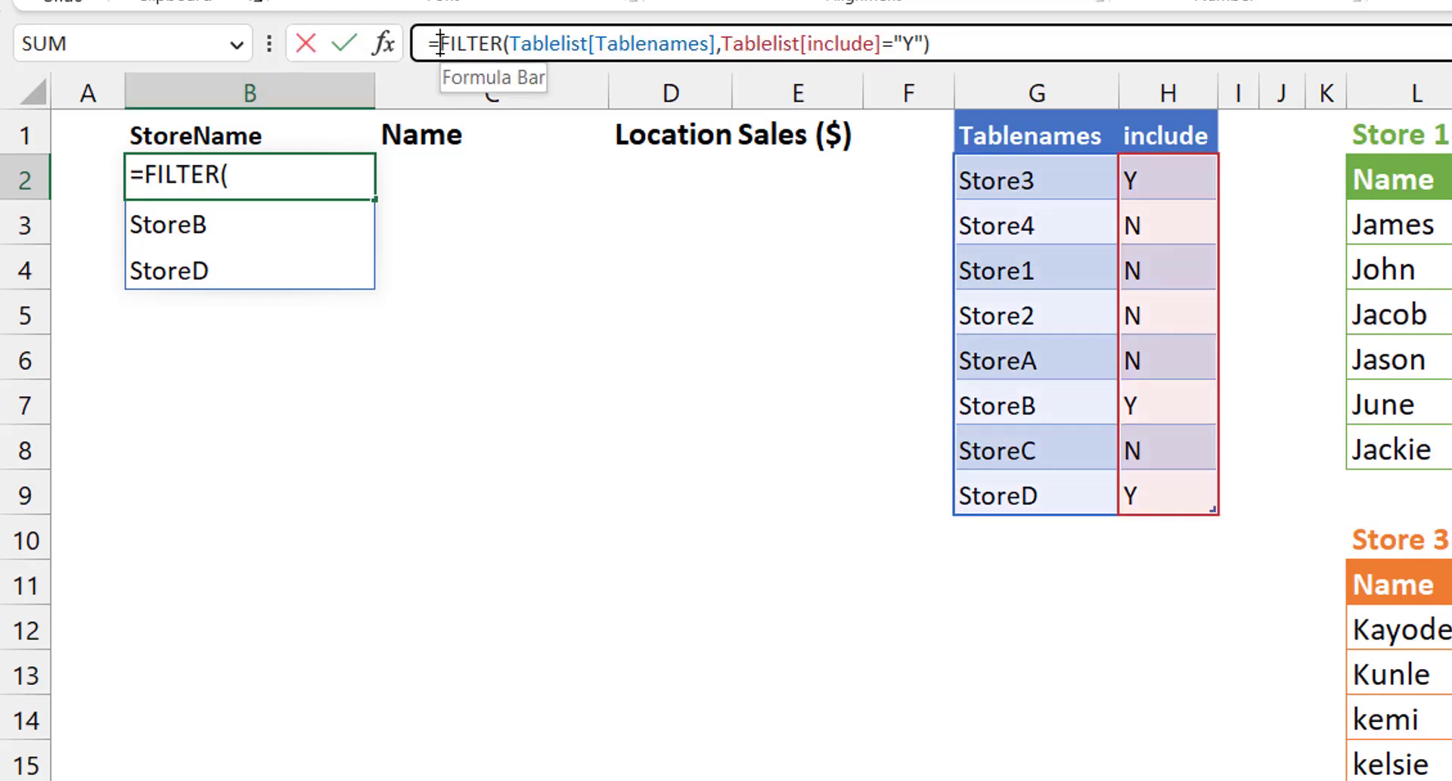
{"action": "key", "text": "ctrl+shift+u"}
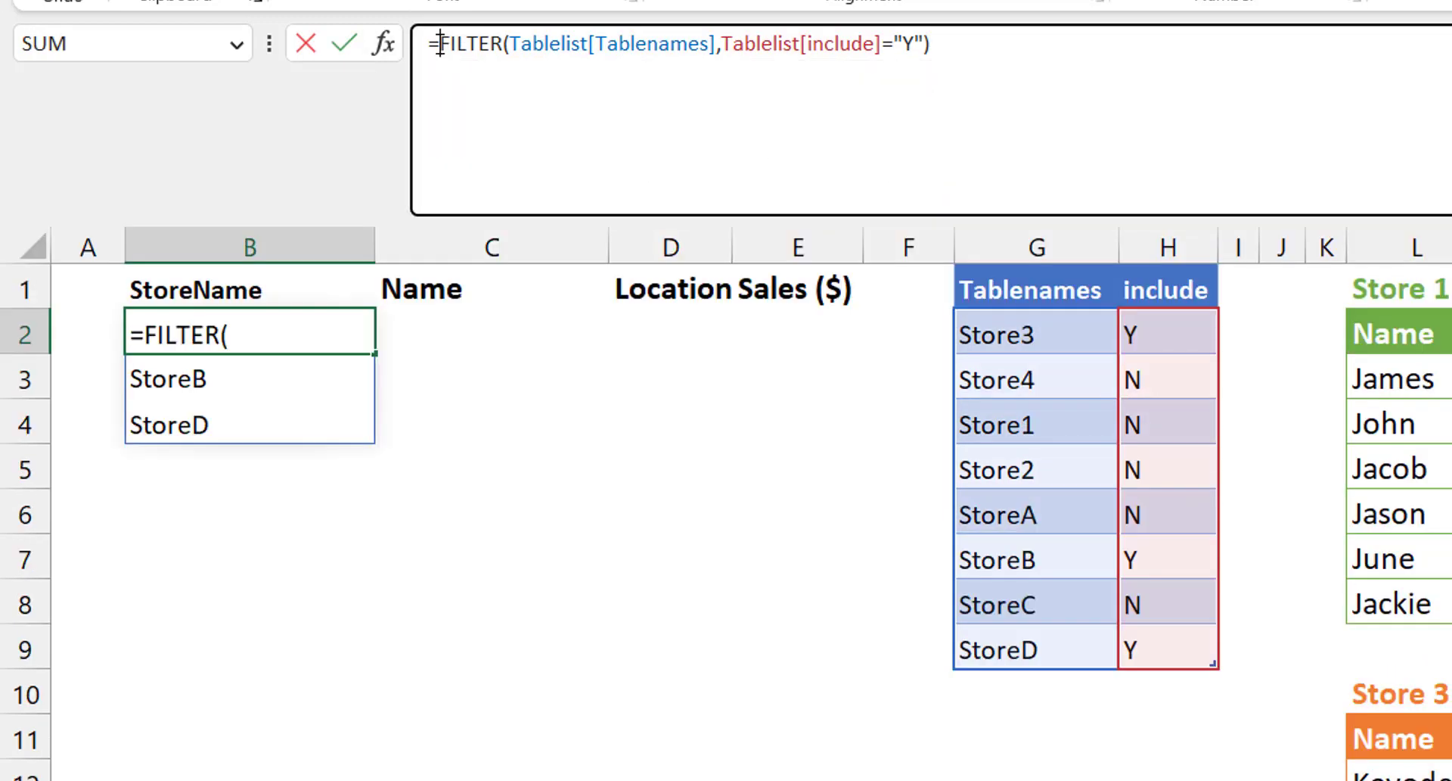
{"action": "type", "text": "Let"}
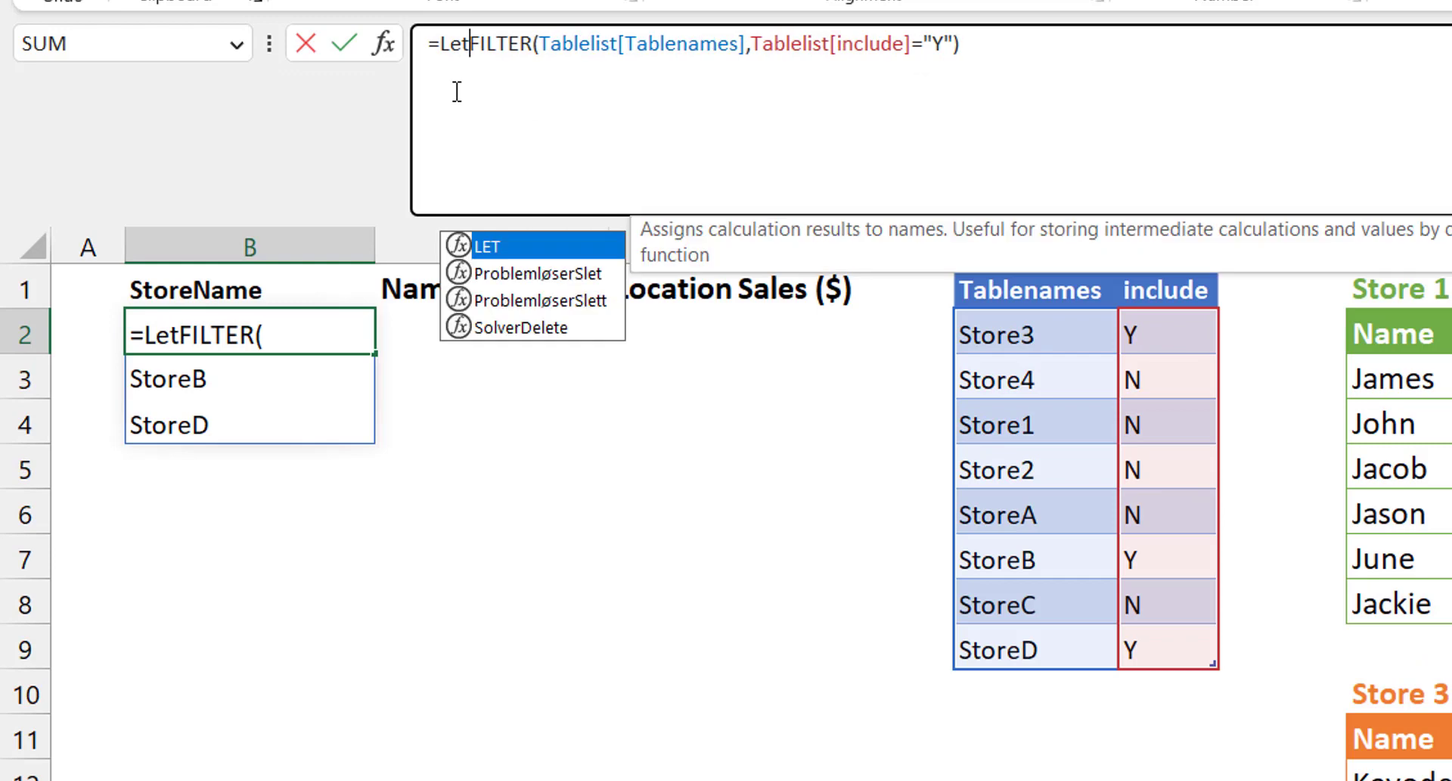
{"action": "key", "text": "Tab"}
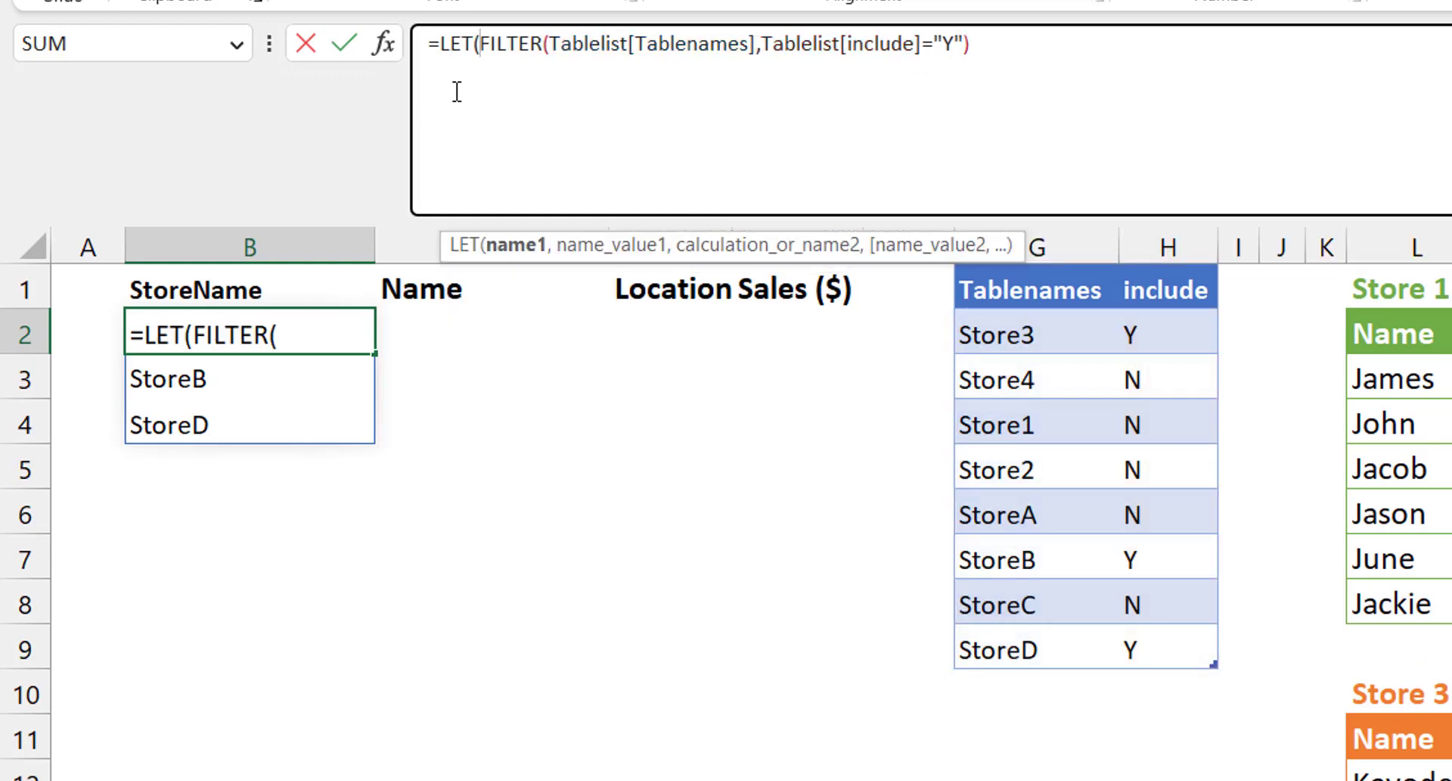
{"action": "type", "text": "tl,"}
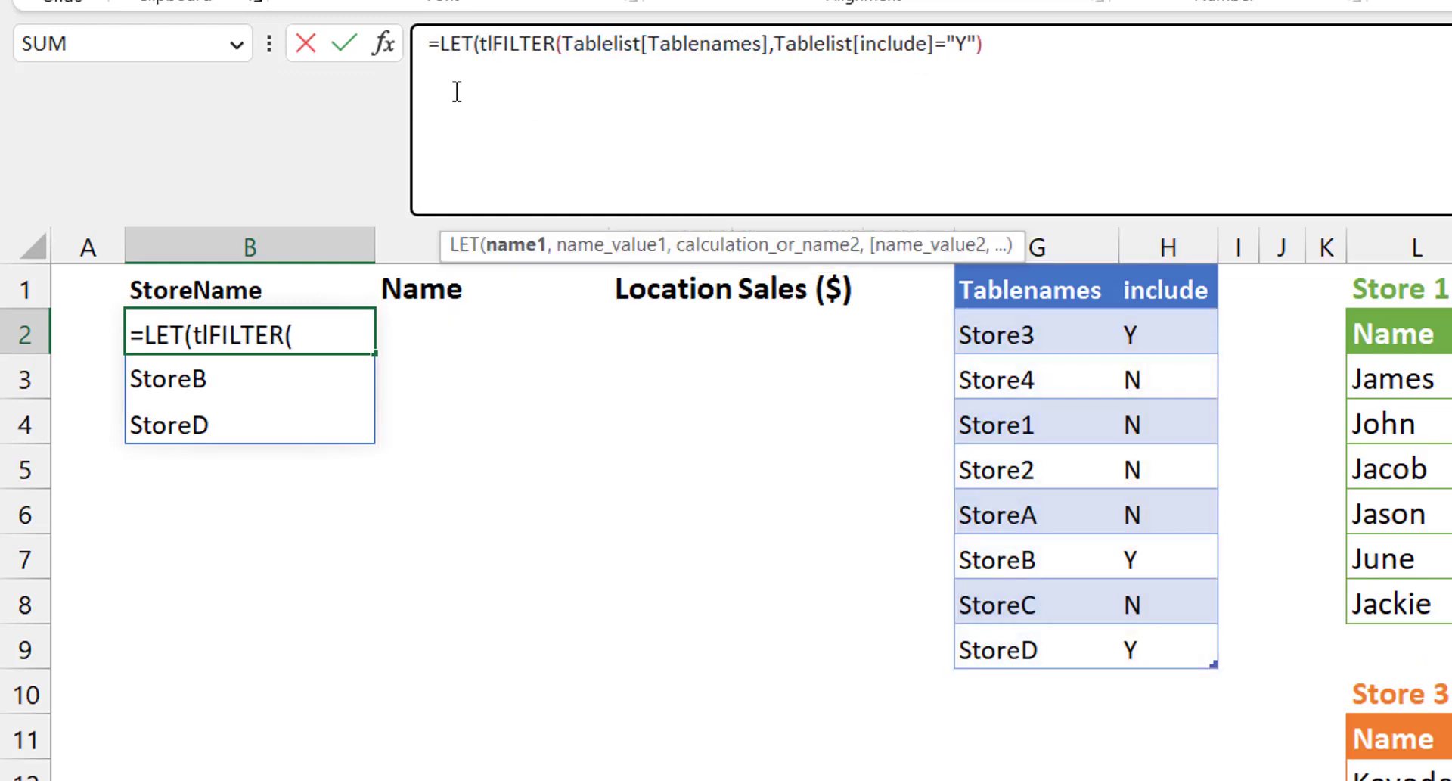
{"action": "left_click", "coordinate": [1057, 46]}
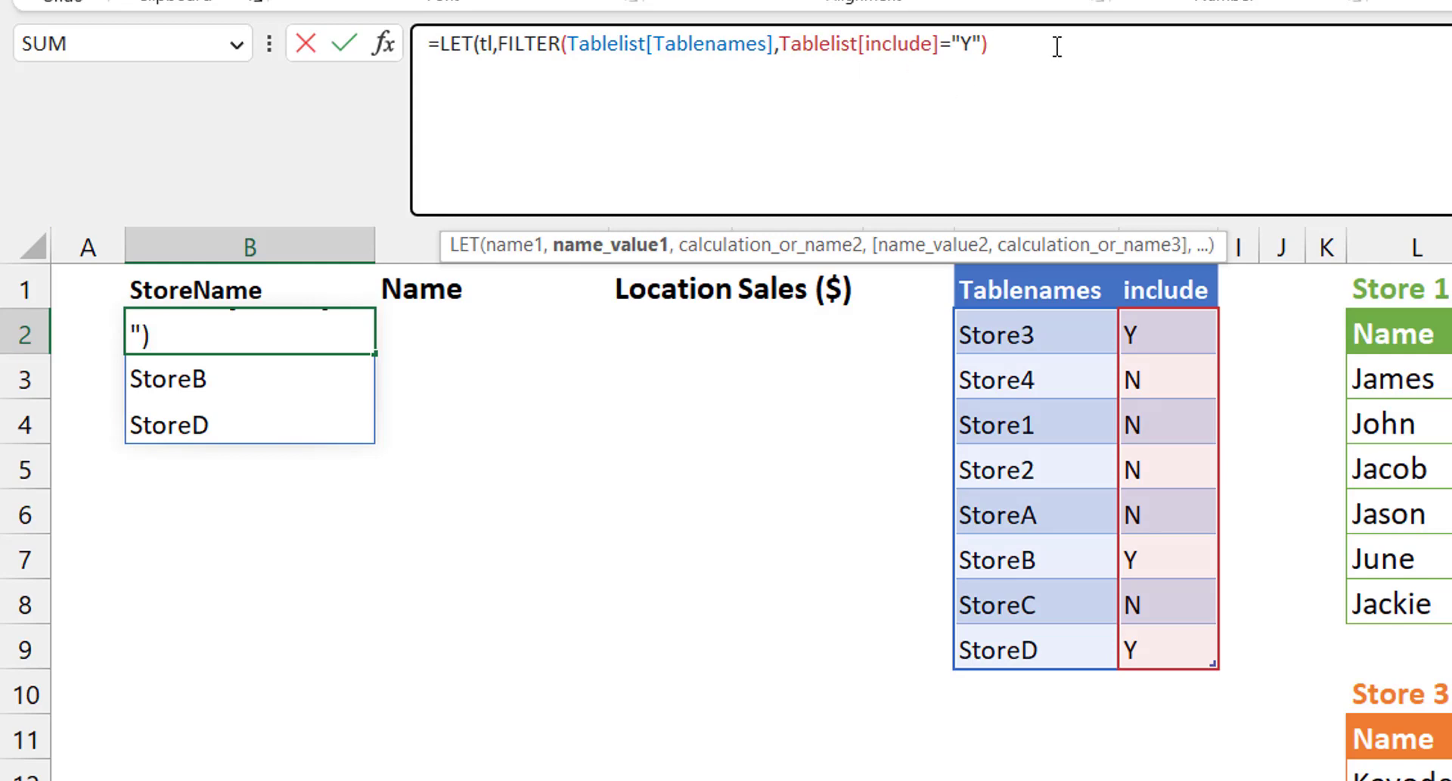
{"action": "type", "text": ","}
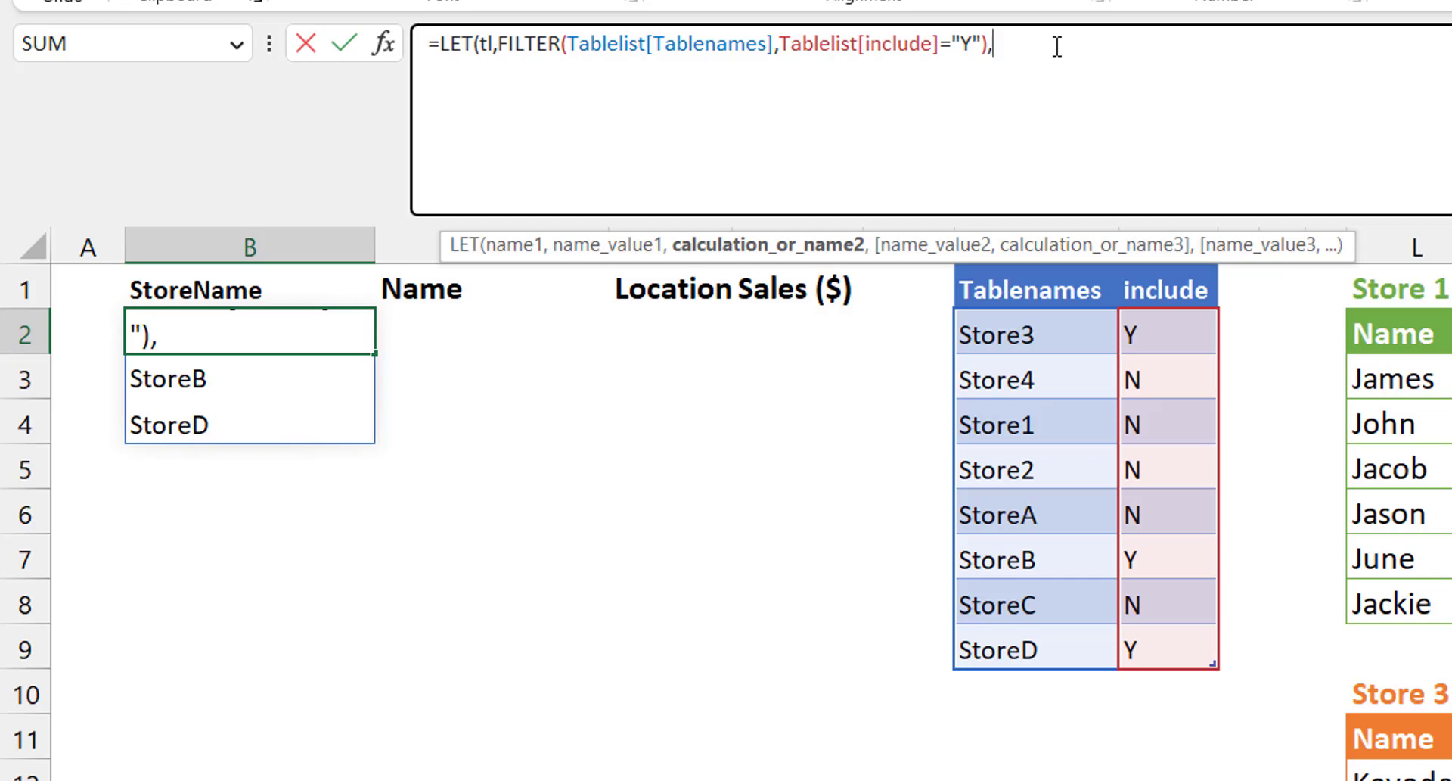
Add a REDUCE function on a new line of the LET formula, with an empty string as initial value and tl as the array.
{"action": "key", "text": "alt+Return"}
{"action": "type", "text": "Reduce"}
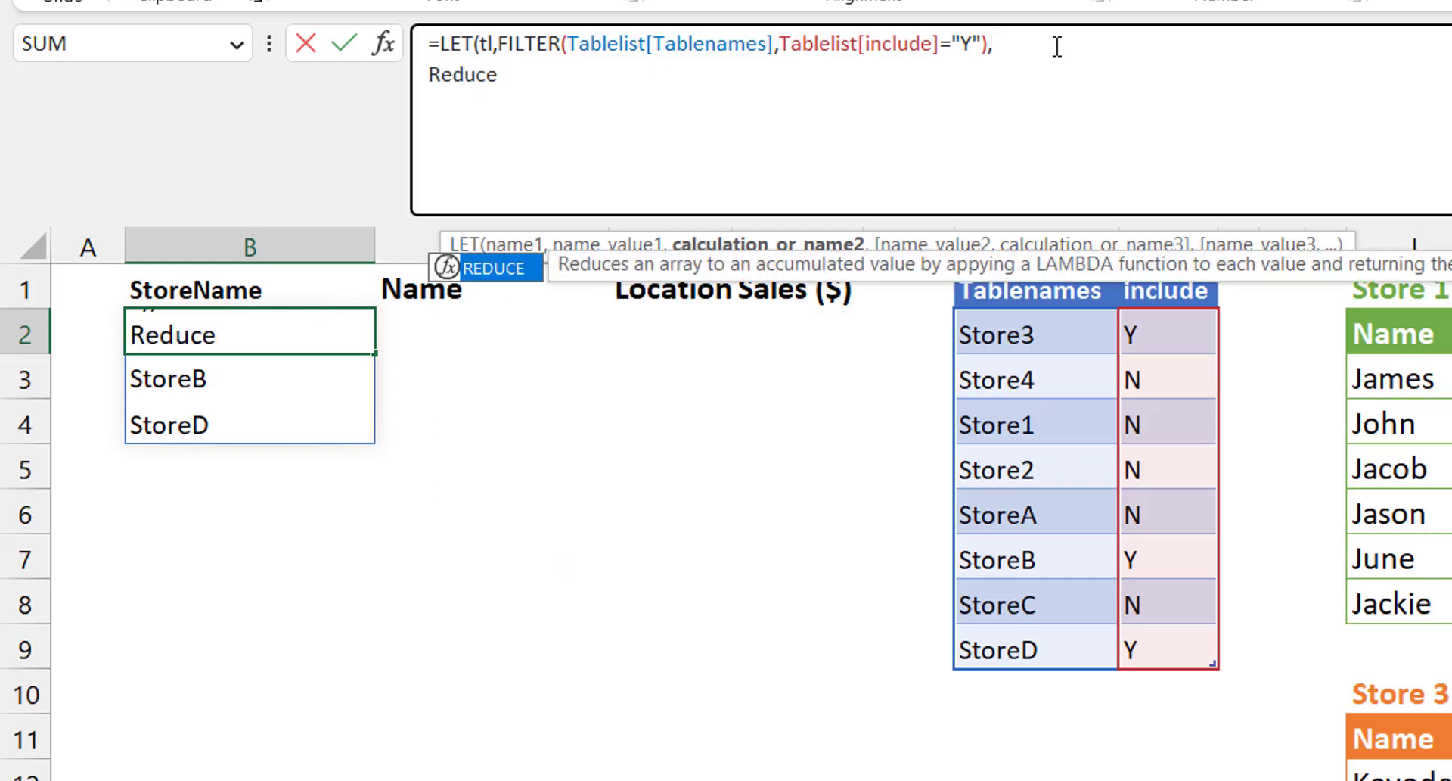
{"action": "key", "text": "Tab"}
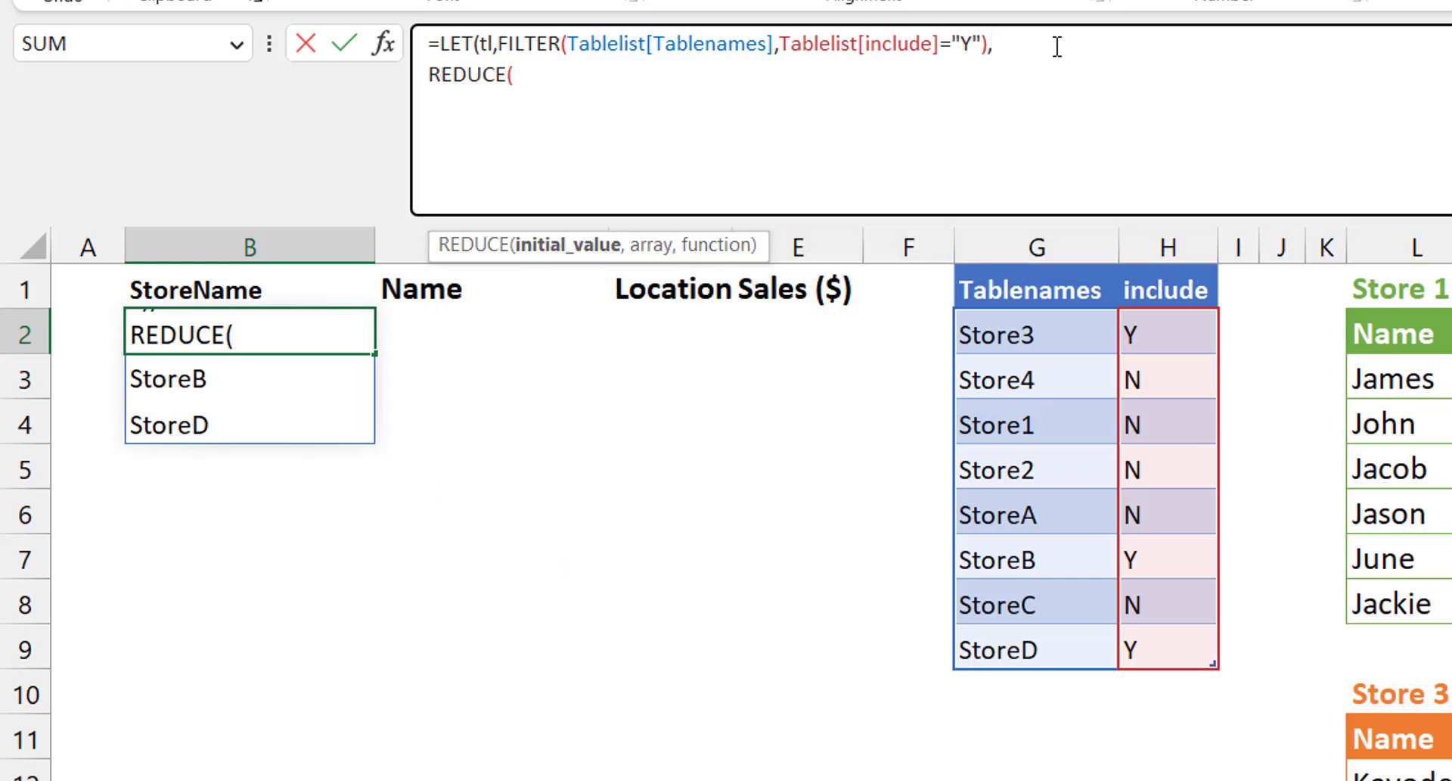
{"action": "type", "text": "\"\""}
{"action": "type", "text": ","}
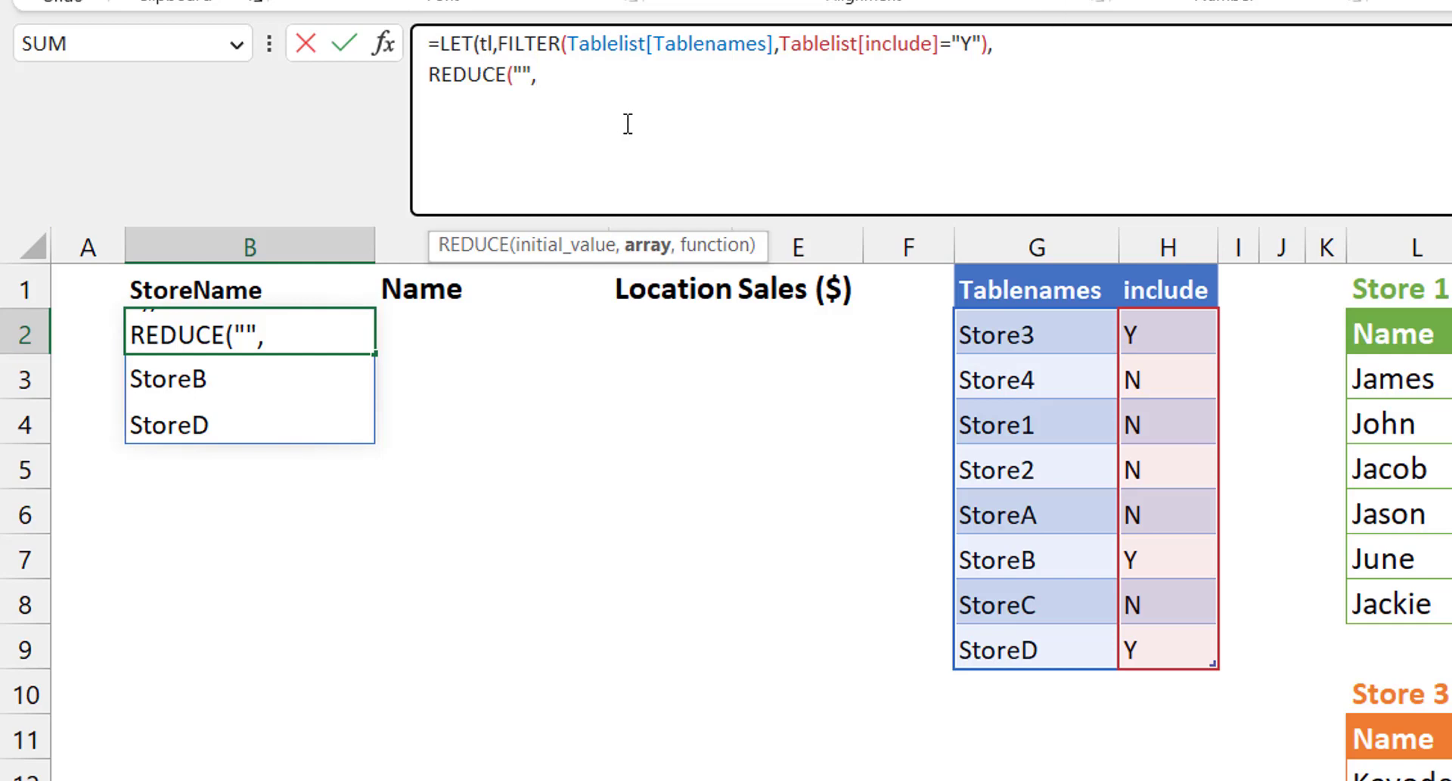
{"action": "type", "text": "tl"}
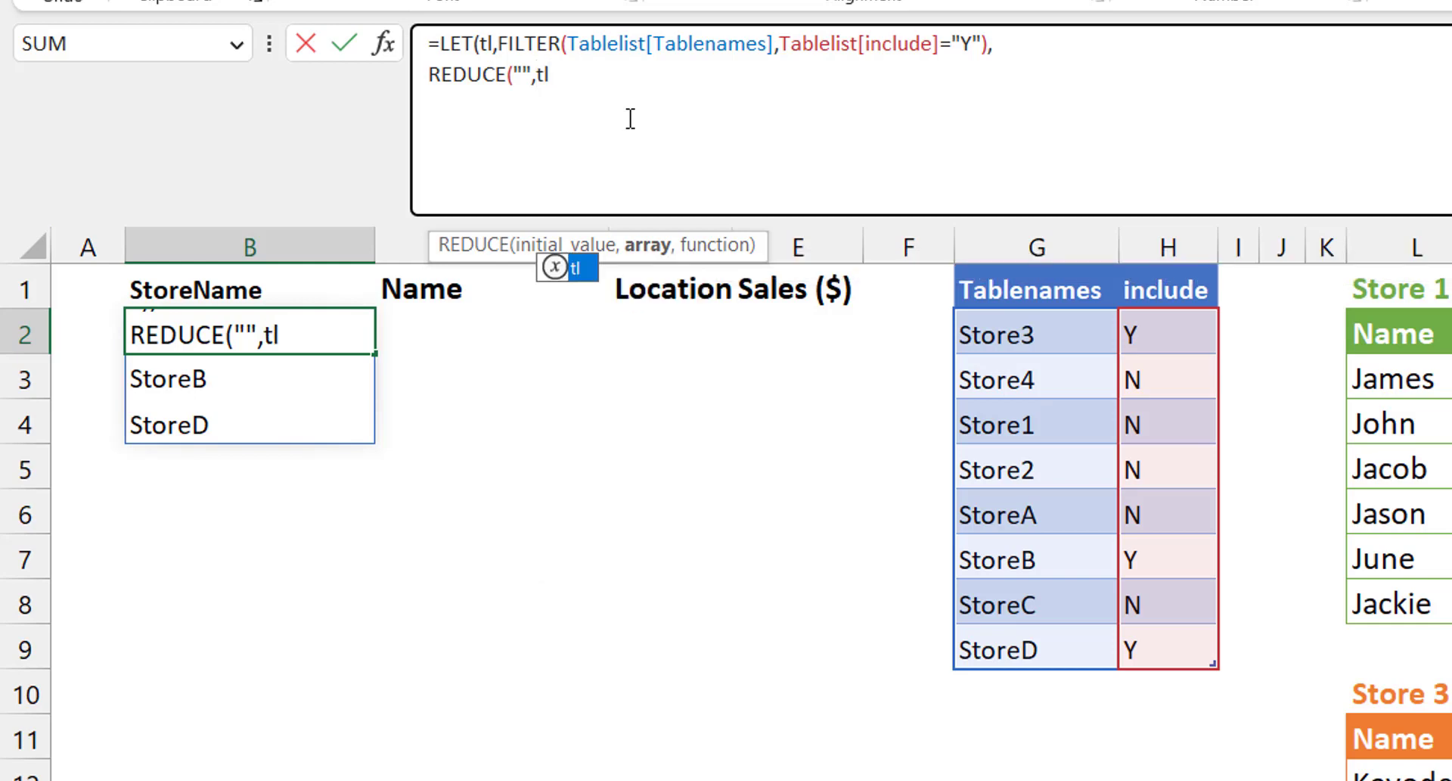
{"action": "type", "text": ","}
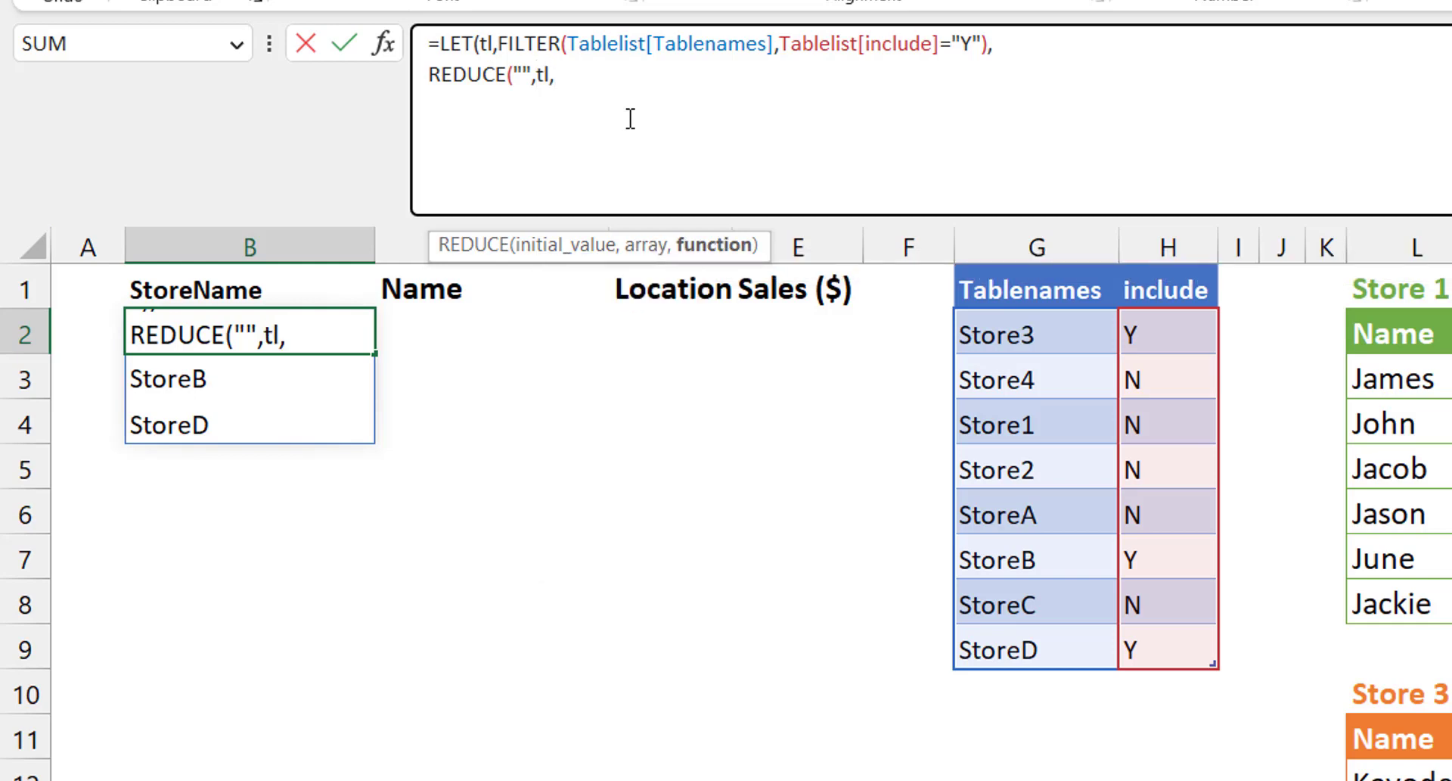
Add a LAMBDA on a new line as the REDUCE function argument, with the parameters a and b.
{"action": "key", "text": "alt+Return"}
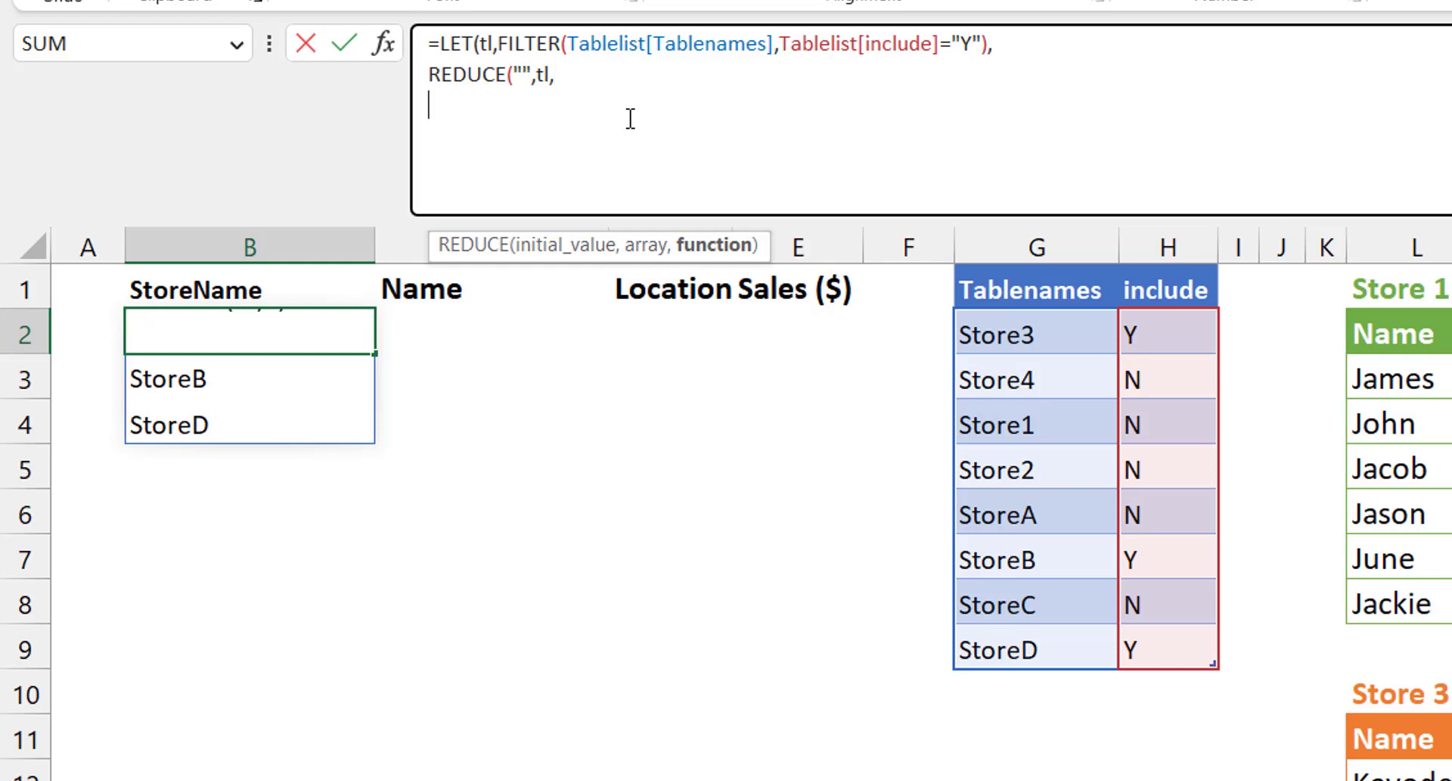
{"action": "type", "text": "lambd"}
{"action": "key", "text": "Tab"}
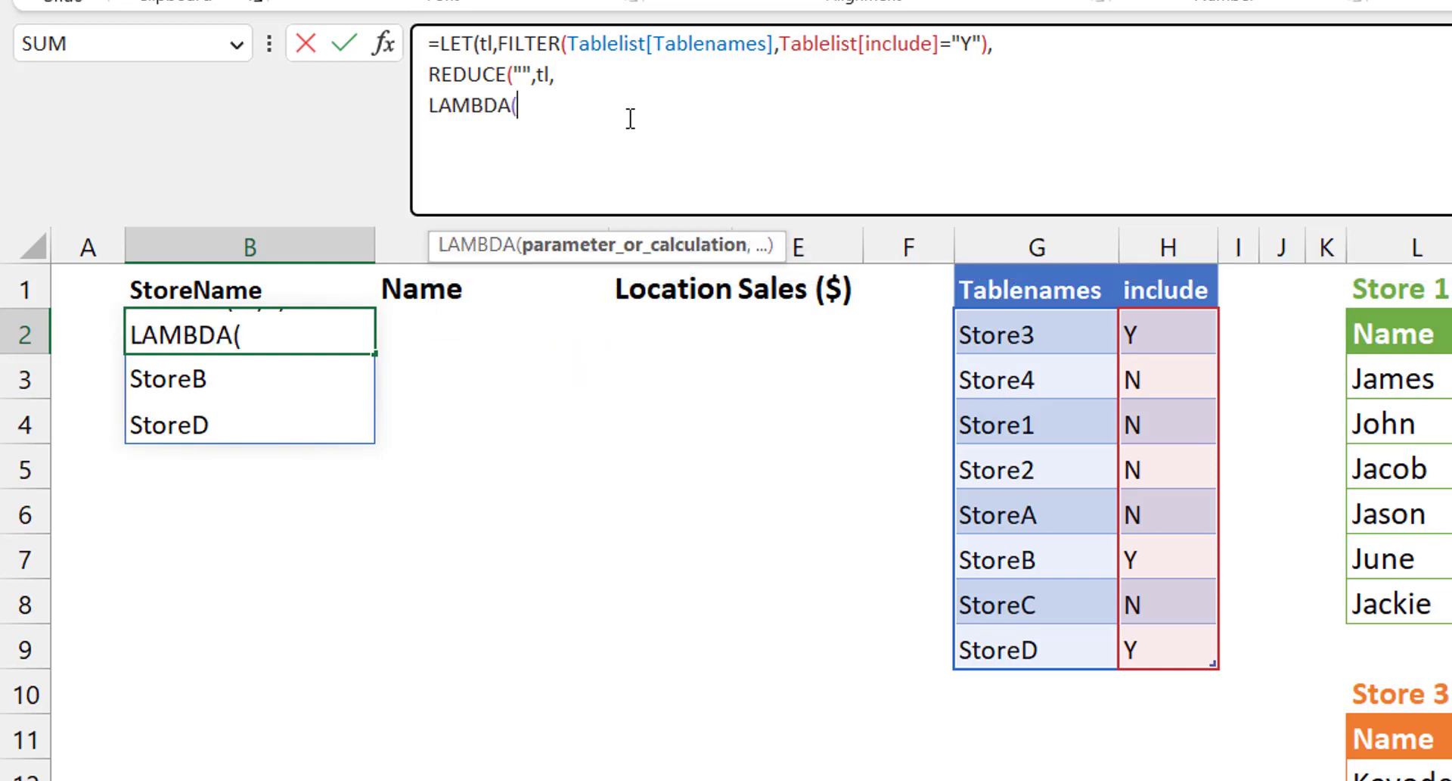
{"action": "type", "text": "a,"}
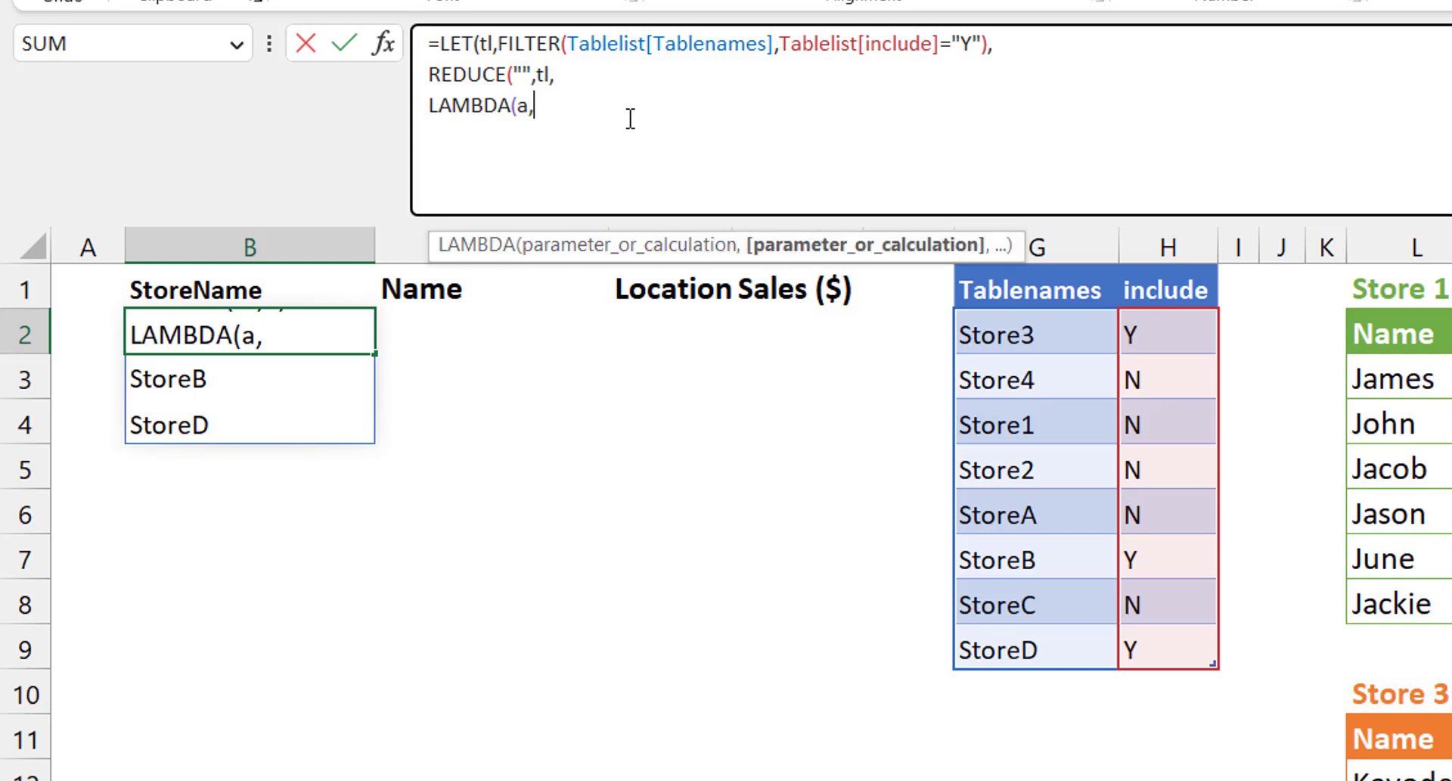
{"action": "type", "text": "b"}
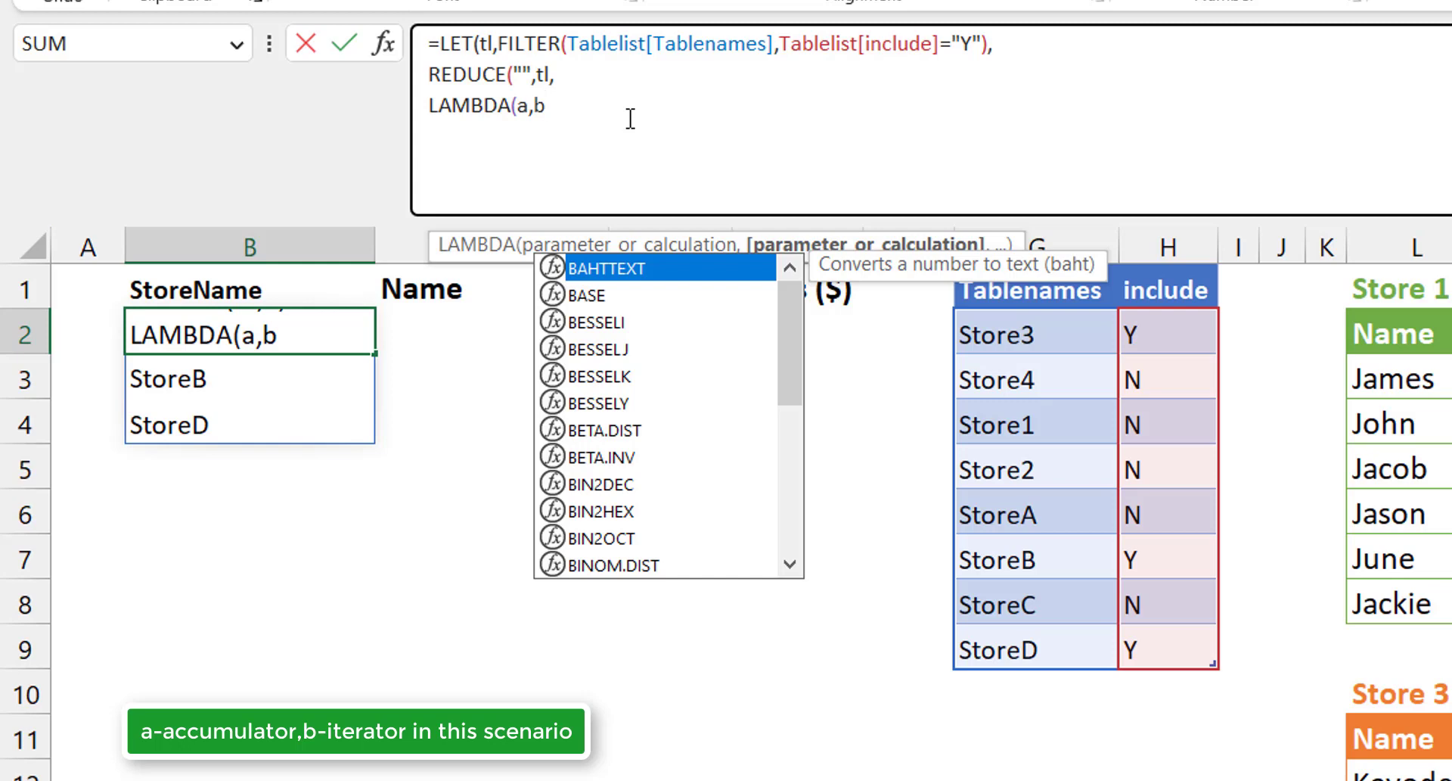
{"action": "type", "text": ","}
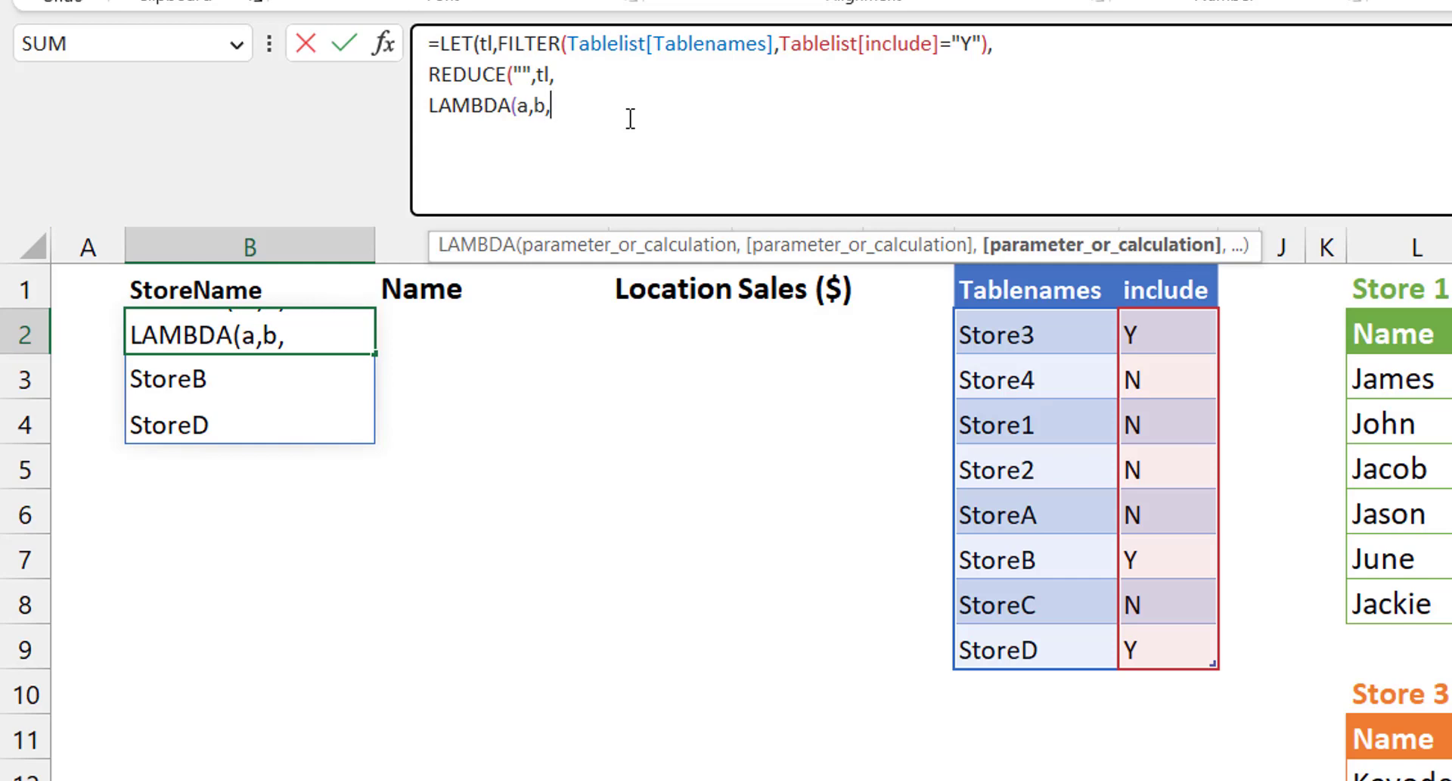
Begin the LAMBDA's calculation with a VSTACK function that takes a as its first array.
{"action": "type", "text": "vst"}
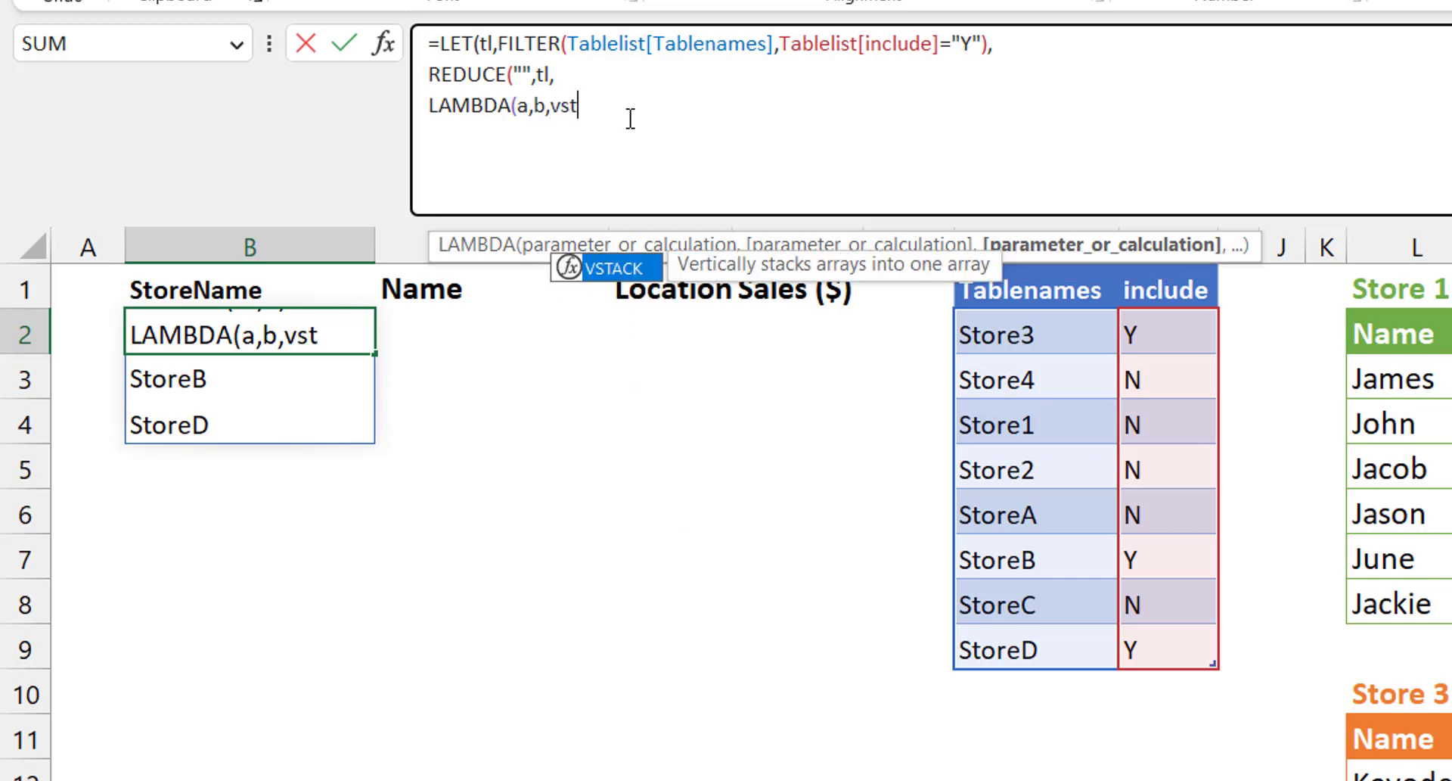
{"action": "key", "text": "Tab"}
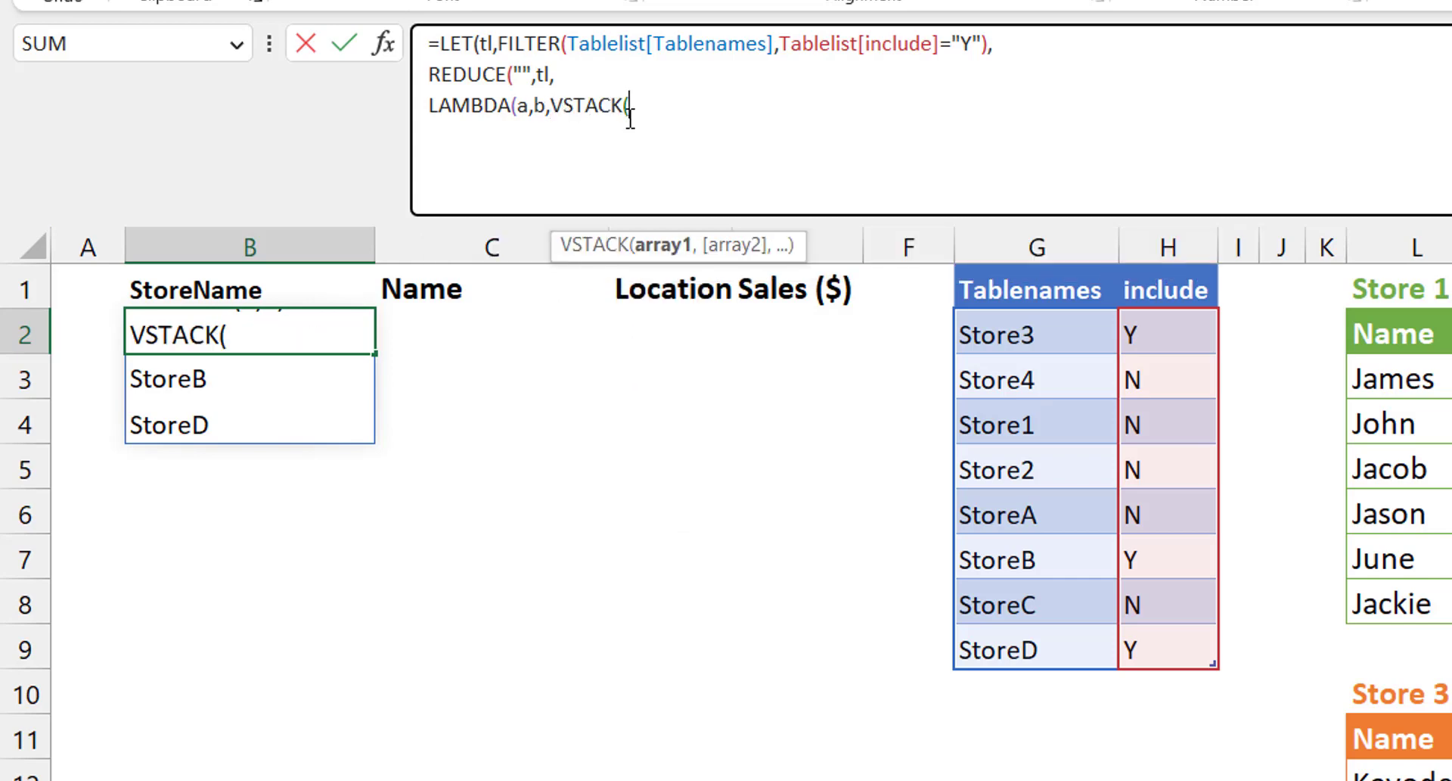
{"action": "type", "text": "a"}
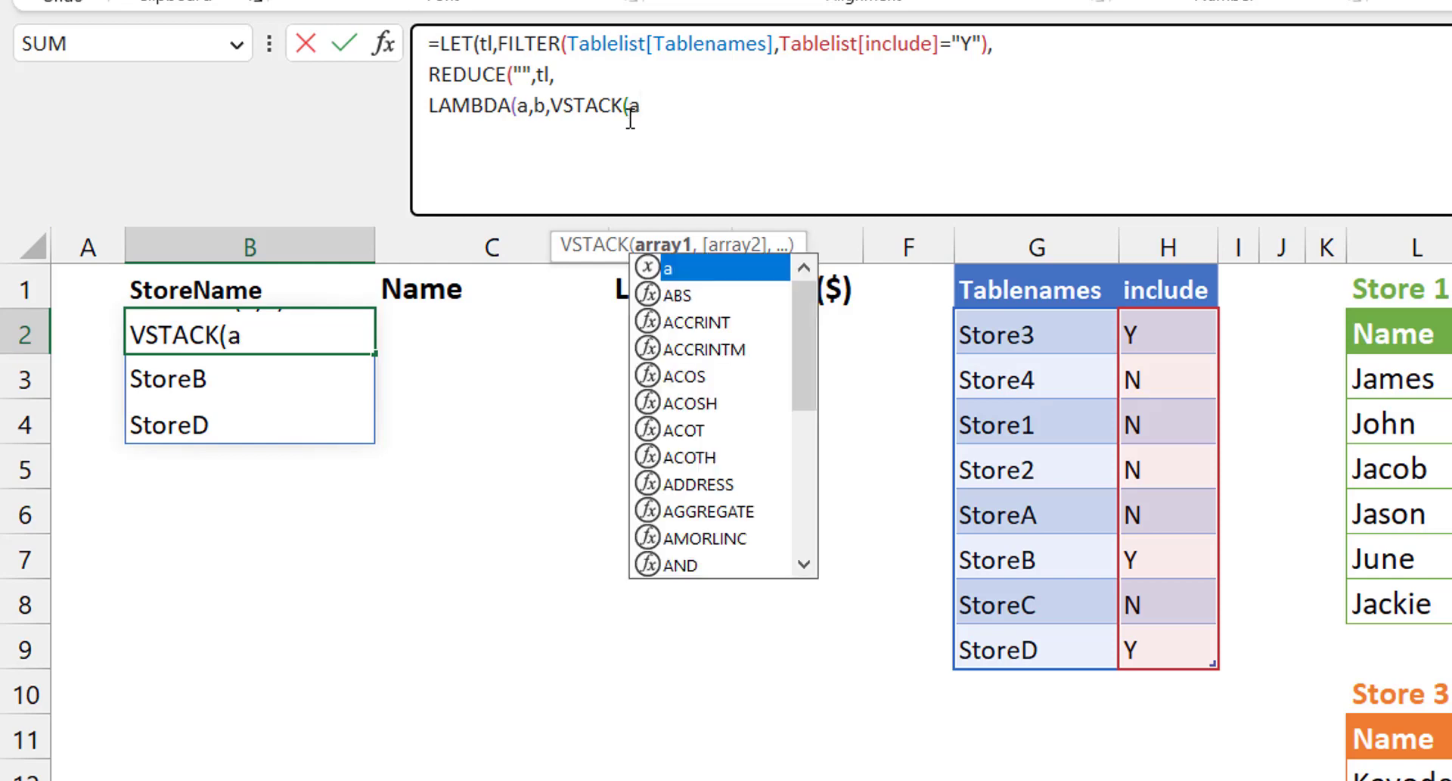
{"action": "type", "text": ","}
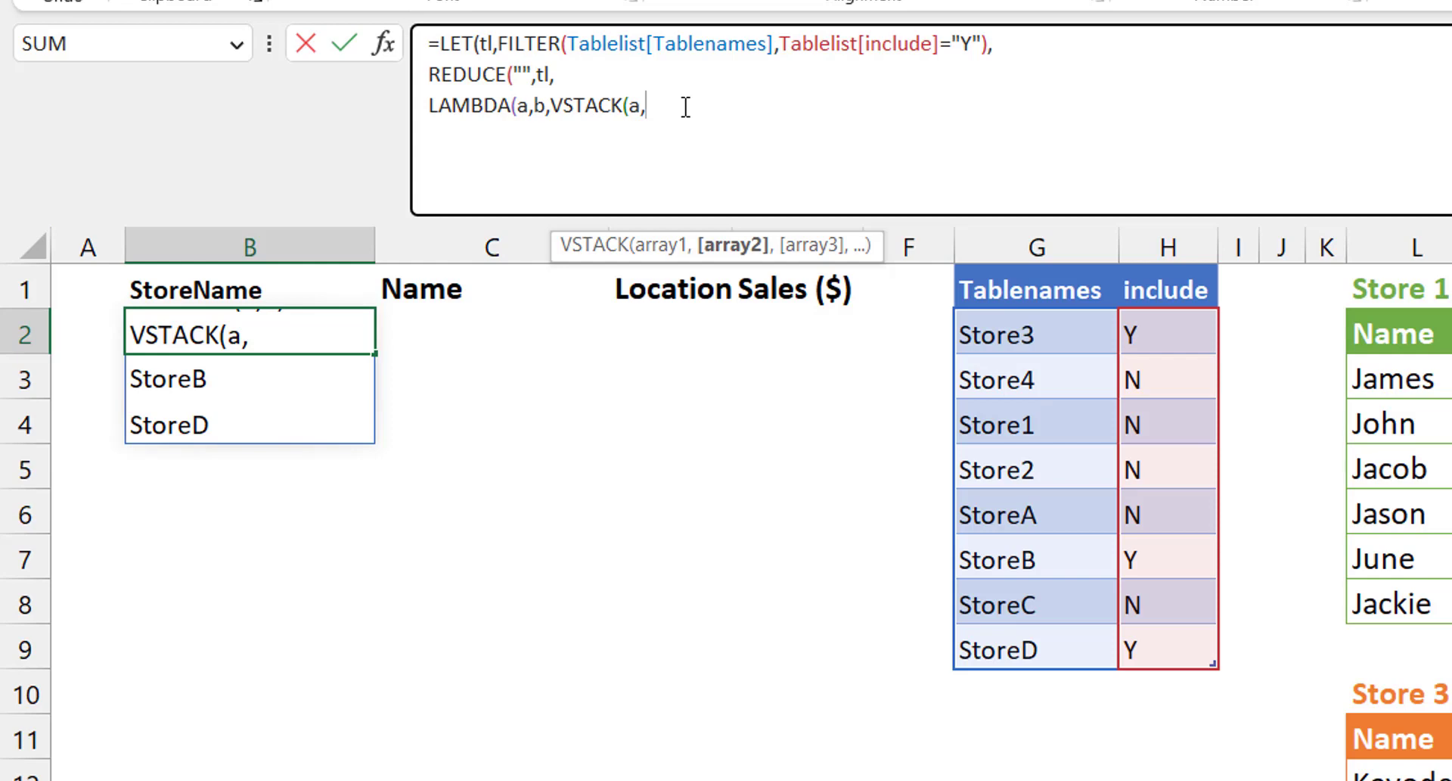
Add INDIRECT(b) as the second VSTACK array, close all open brackets and enter the formula.
{"action": "type", "text": "indirect"}
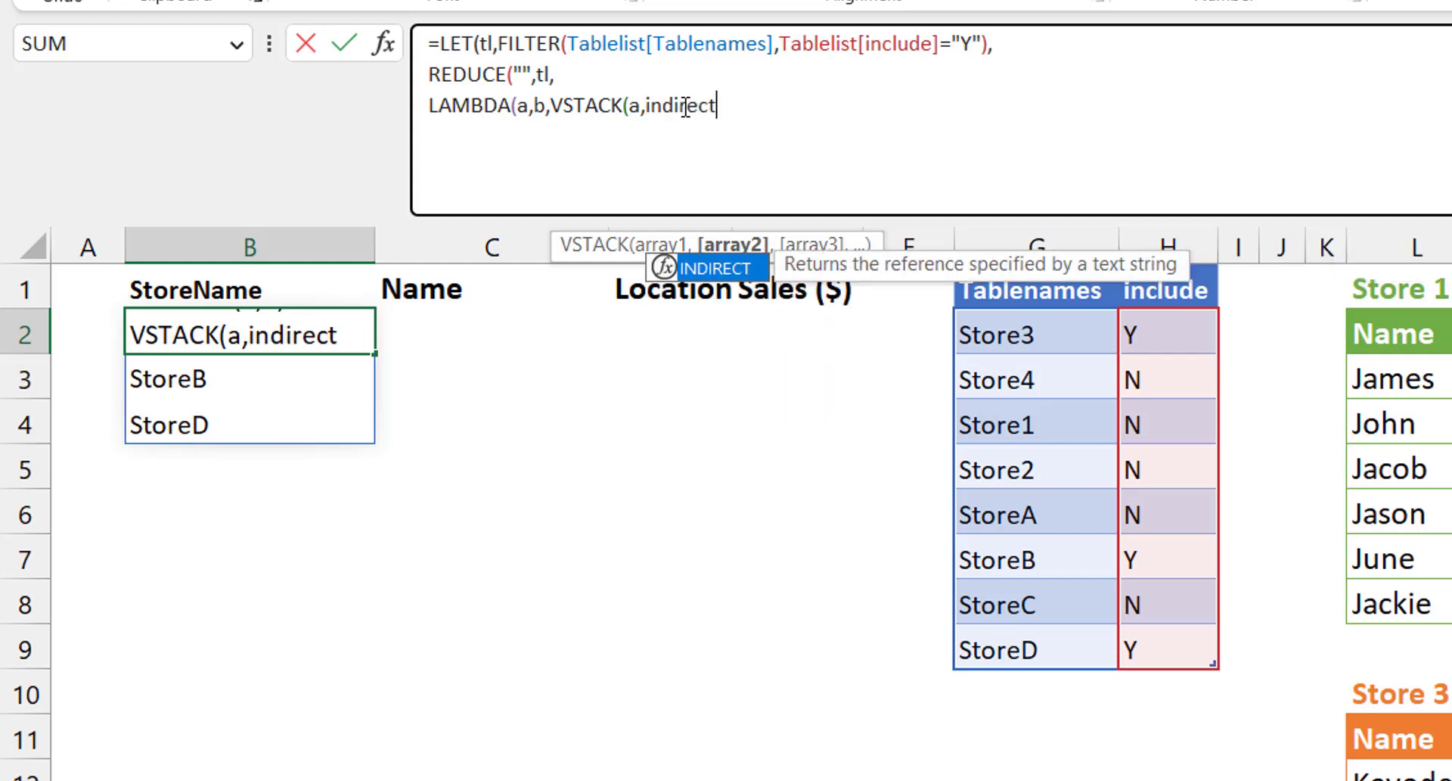
{"action": "key", "text": "Tab"}
{"action": "type", "text": "b"}
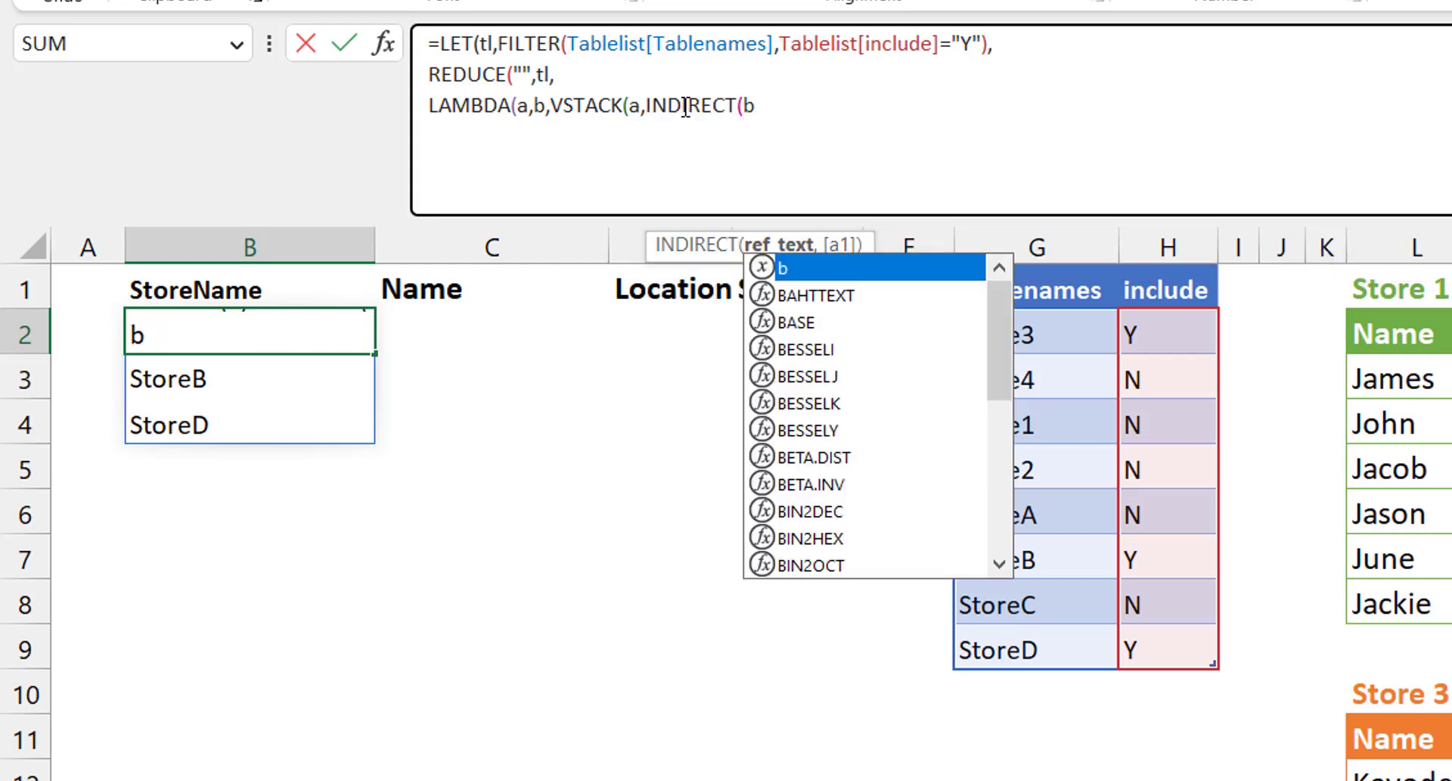
{"action": "type", "text": ")"}
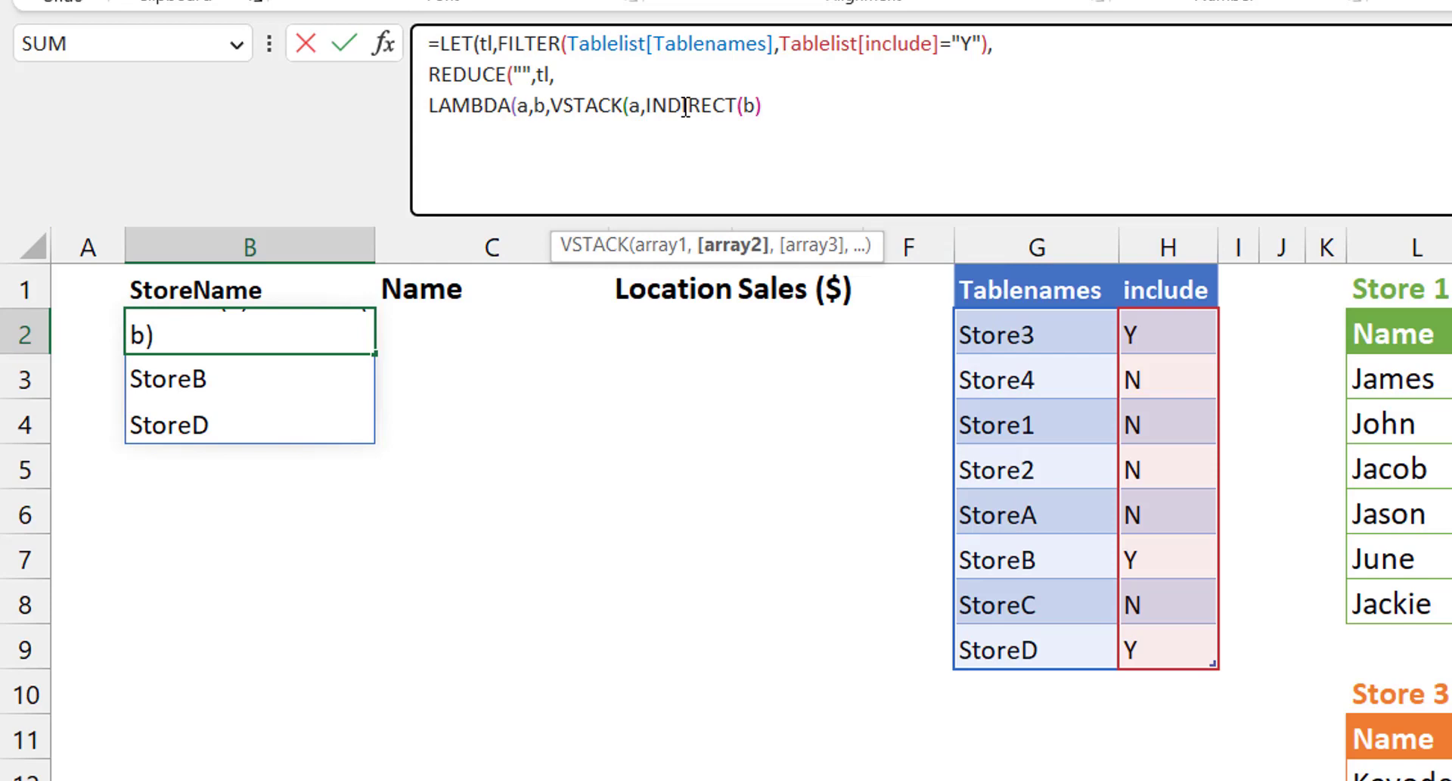
{"action": "type", "text": "))"}
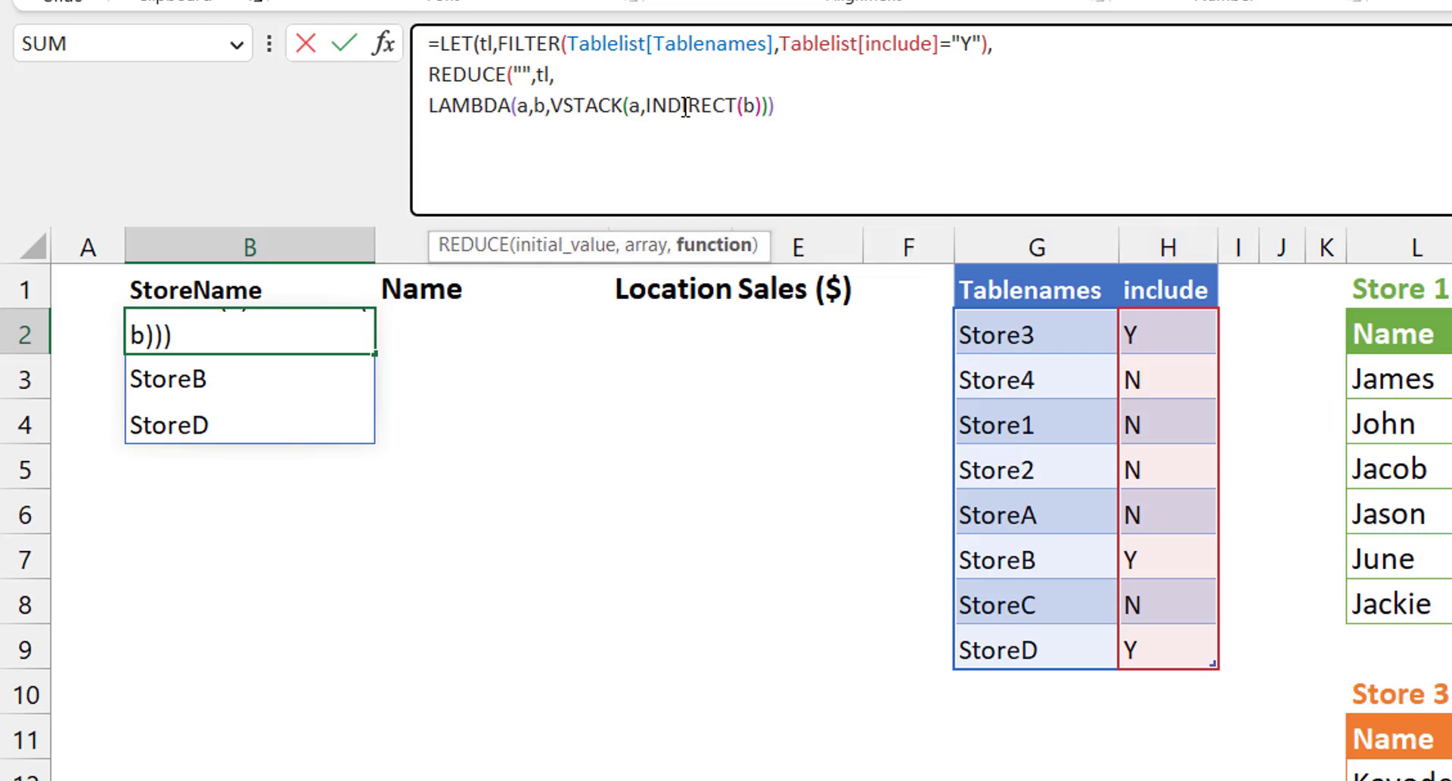
{"action": "type", "text": "))"}
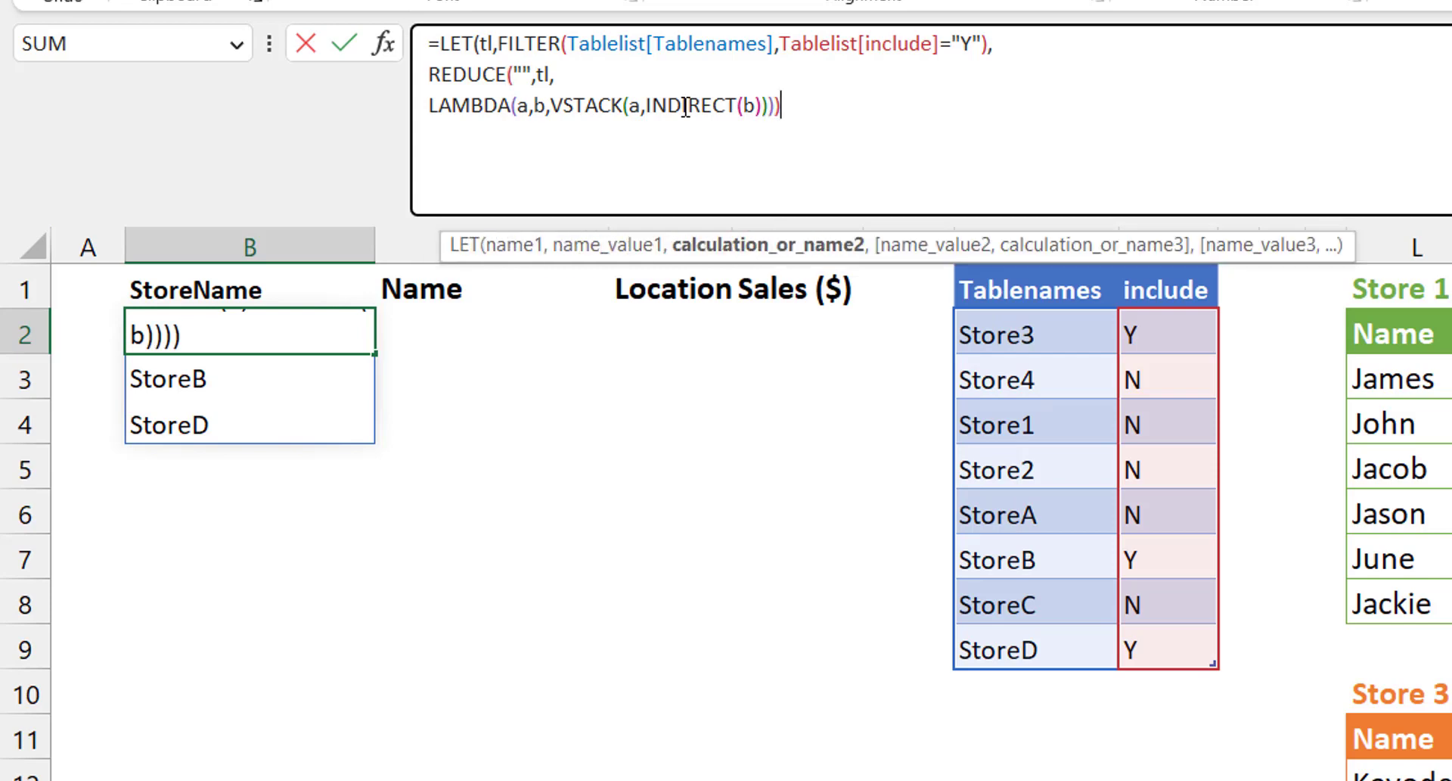
{"action": "key", "text": "Return"}
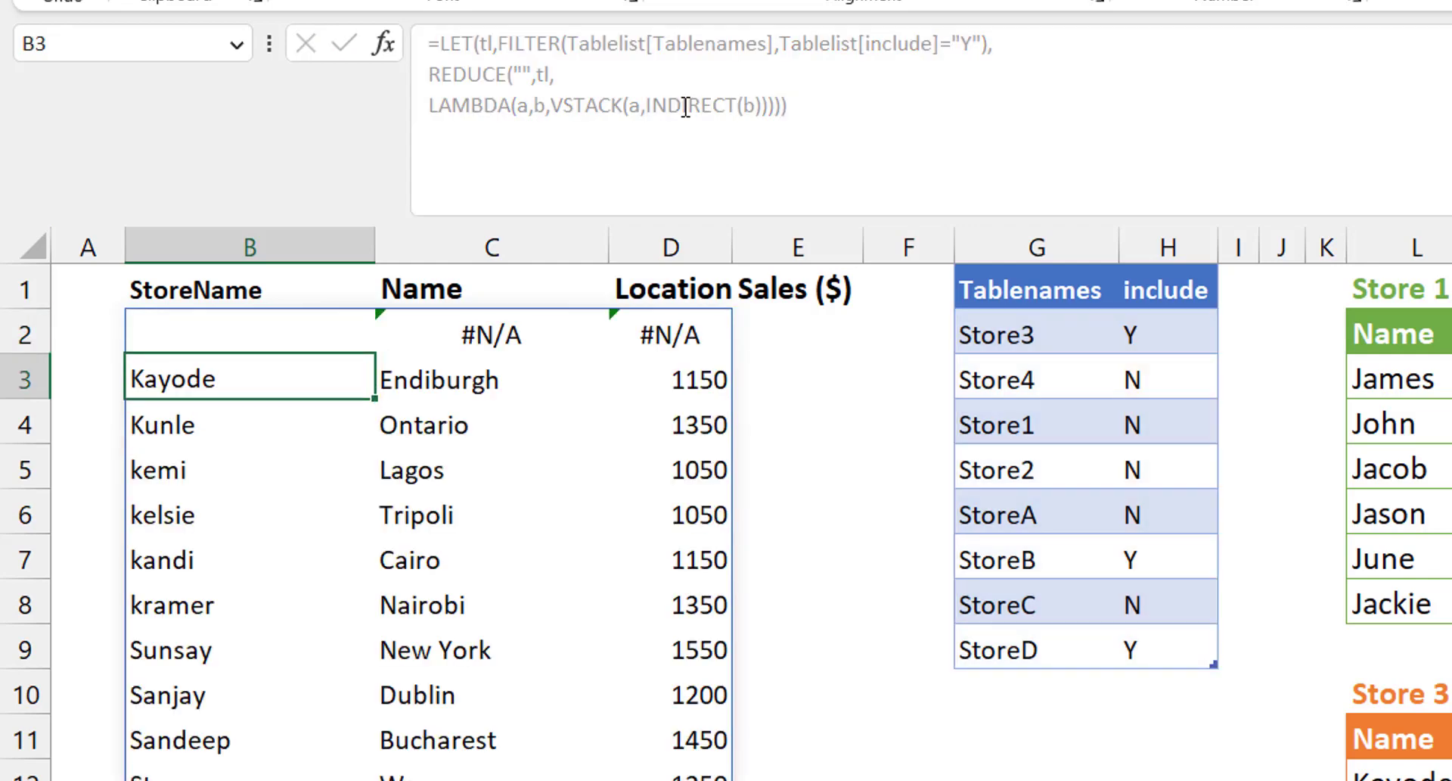
Wrap INDIRECT(b) in the B2 formula in an HSTACK function with b as its first array, and enter the formula.
{"action": "key", "text": "Up"}
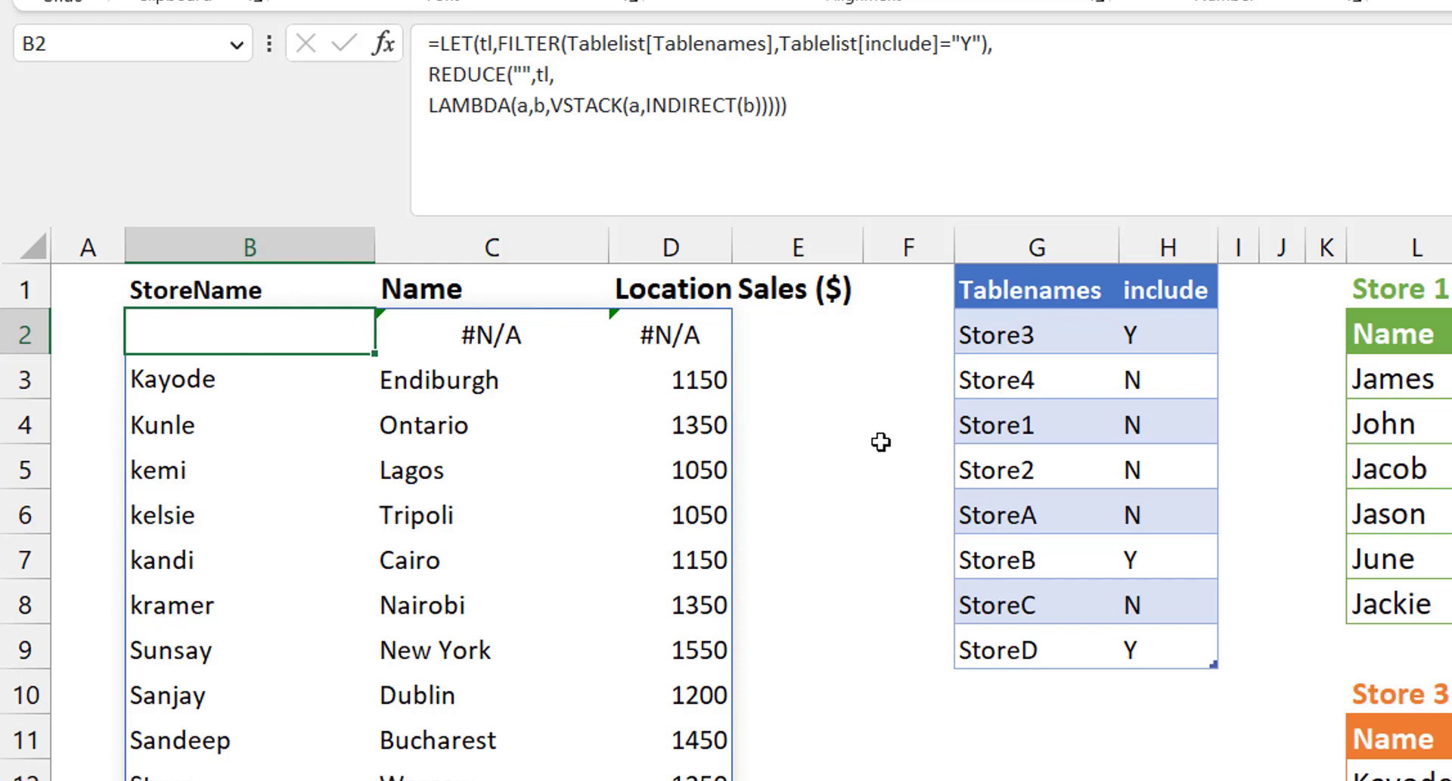
{"action": "left_click", "coordinate": [649, 110]}
{"action": "left_click", "coordinate": [649, 107]}
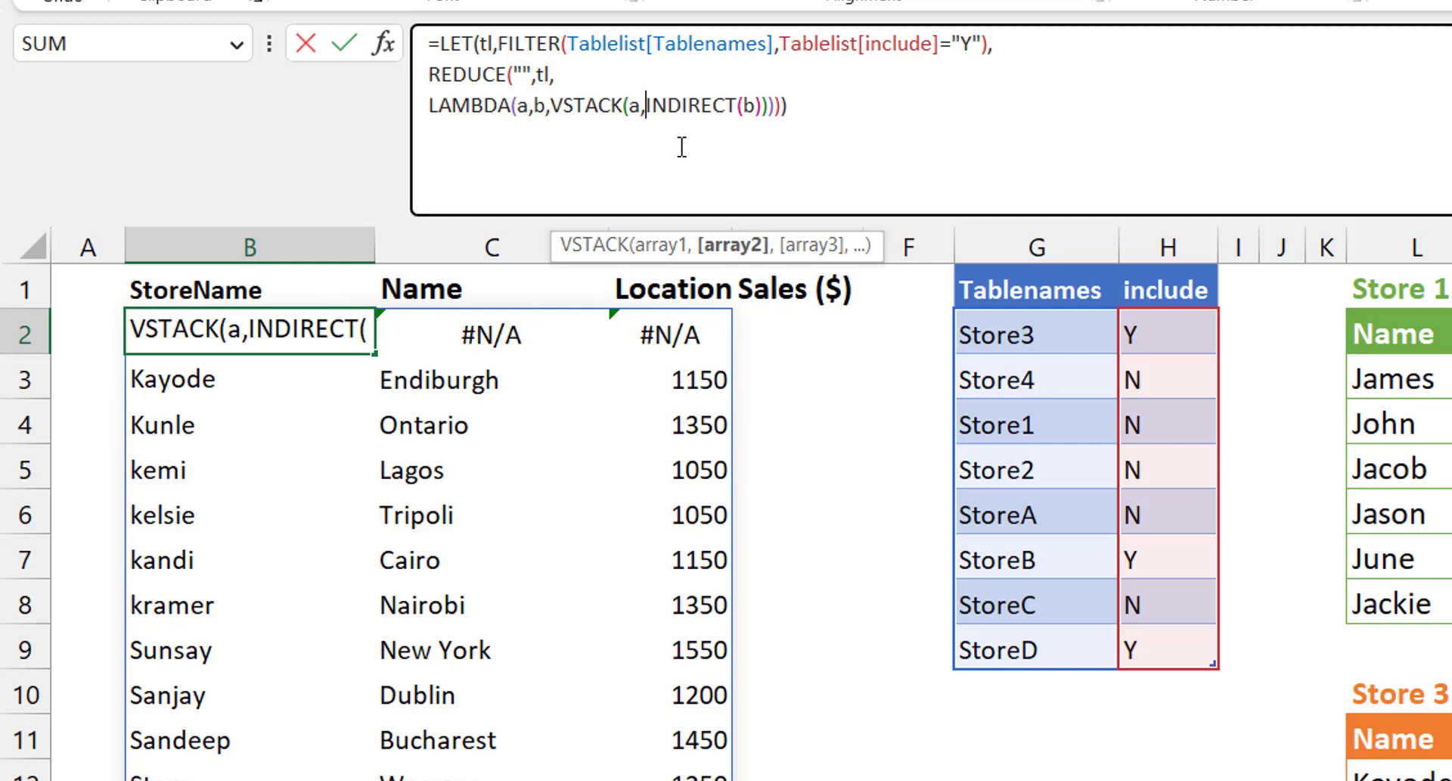
{"action": "type", "text": "hst"}
{"action": "key", "text": "Tab"}
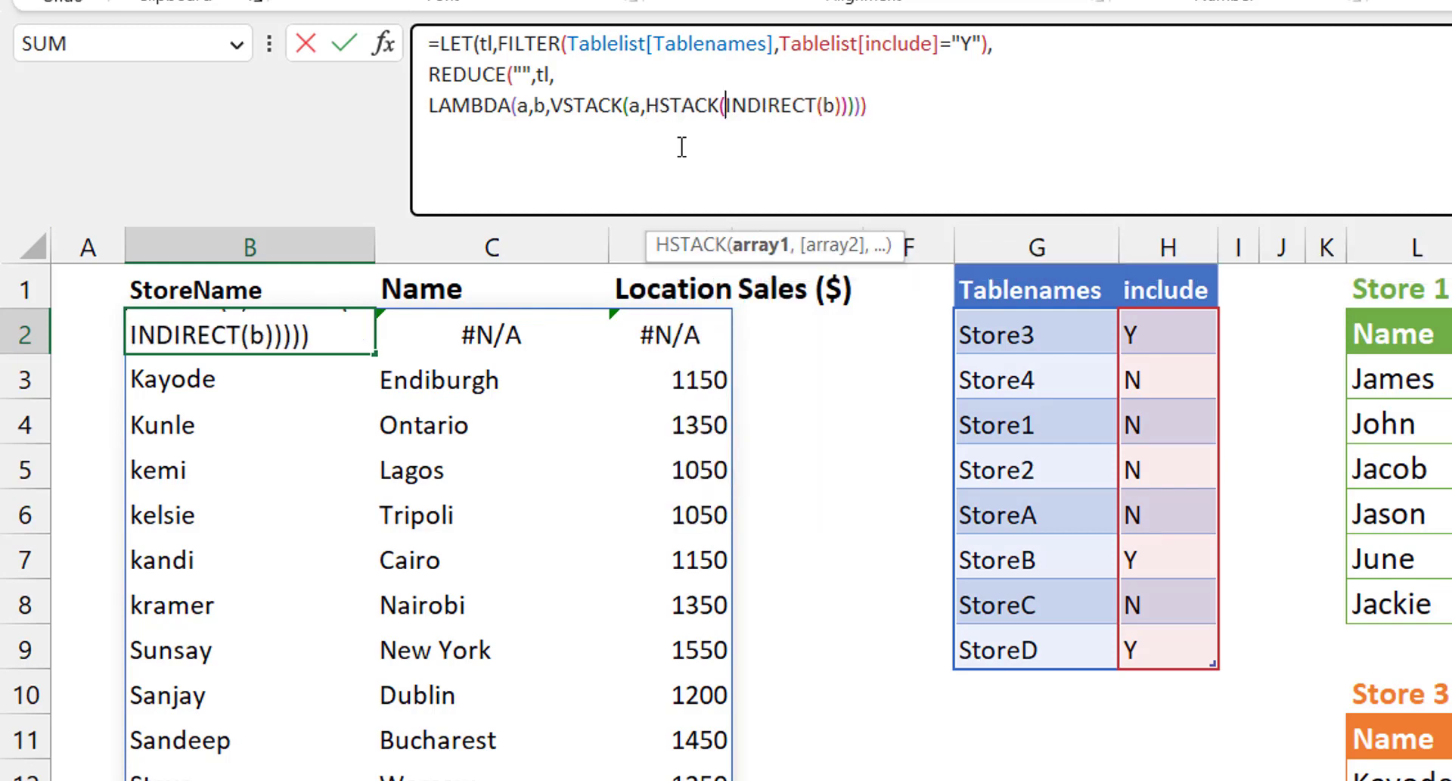
{"action": "type", "text": "b"}
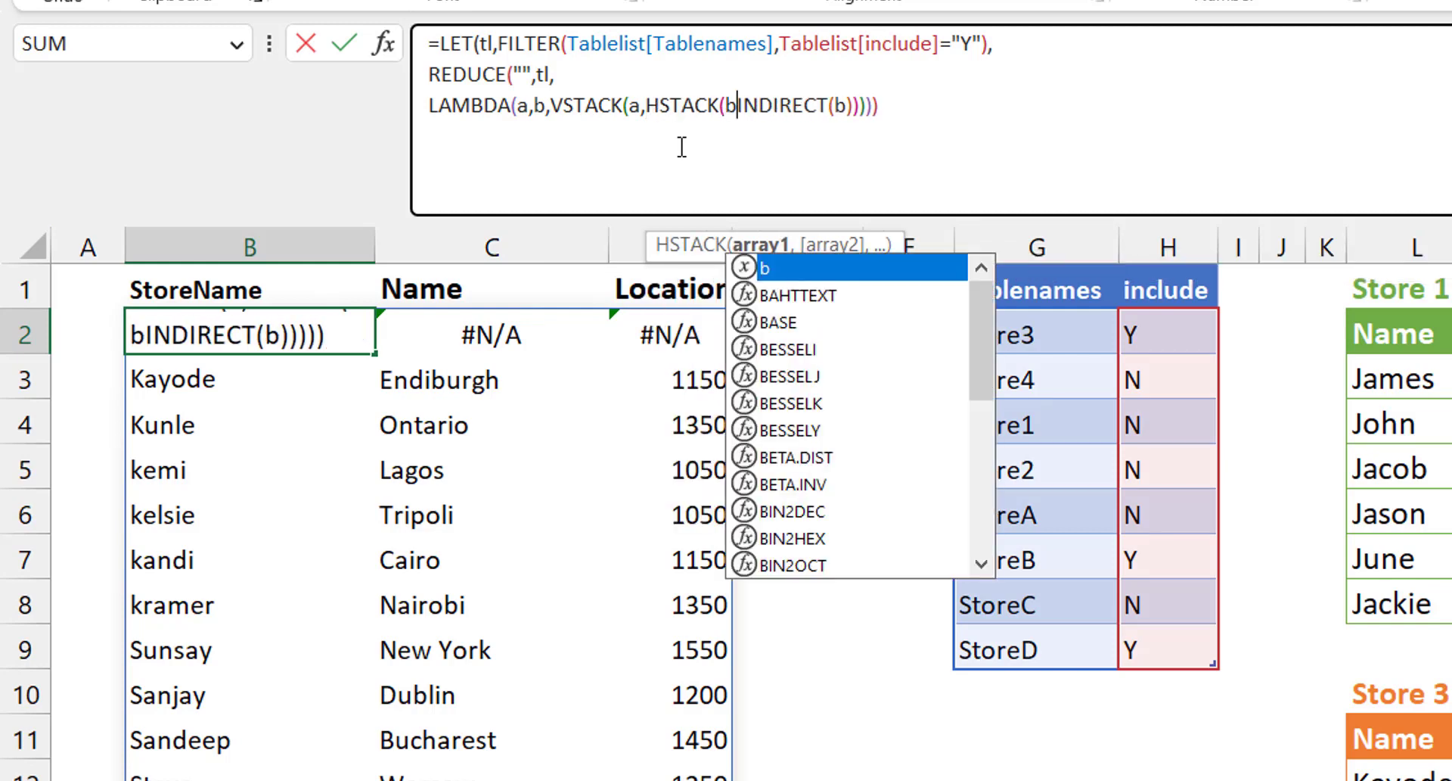
{"action": "type", "text": ","}
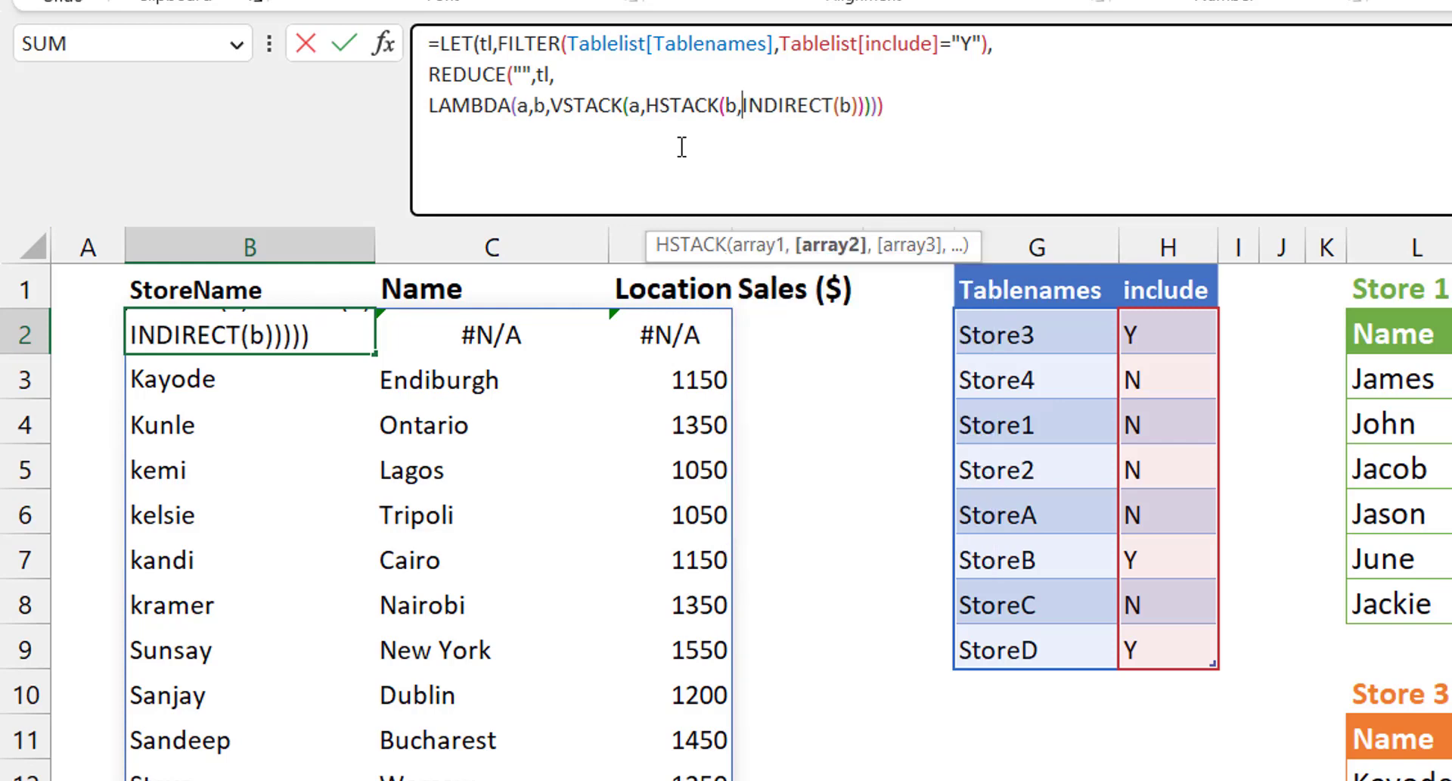
{"action": "left_click", "coordinate": [940, 107]}
{"action": "type", "text": ")"}
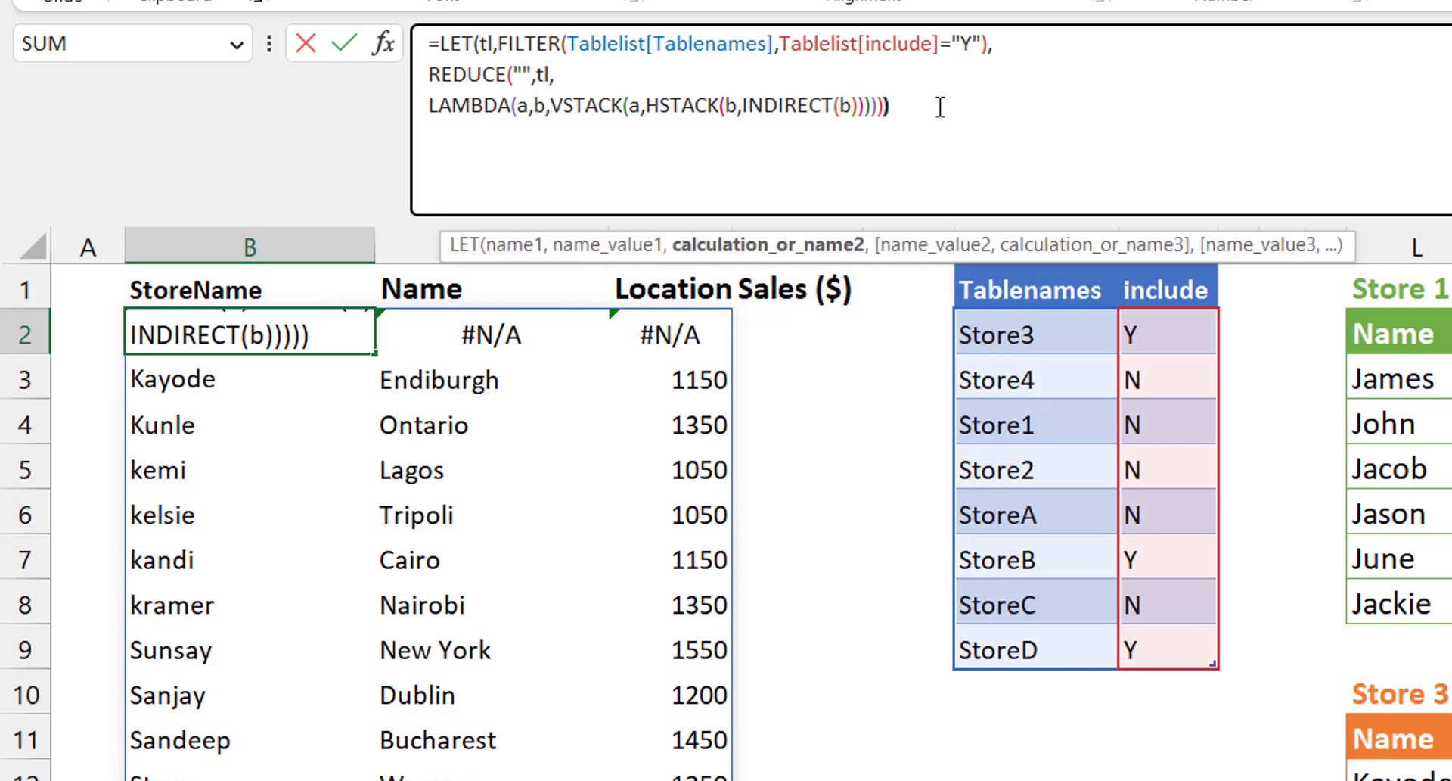
{"action": "key", "text": "Return"}
Wrap the HSTACK part of the B2 formula in IFNA with b as the replacement value, and enter the formula.
{"action": "key", "text": "Up"}
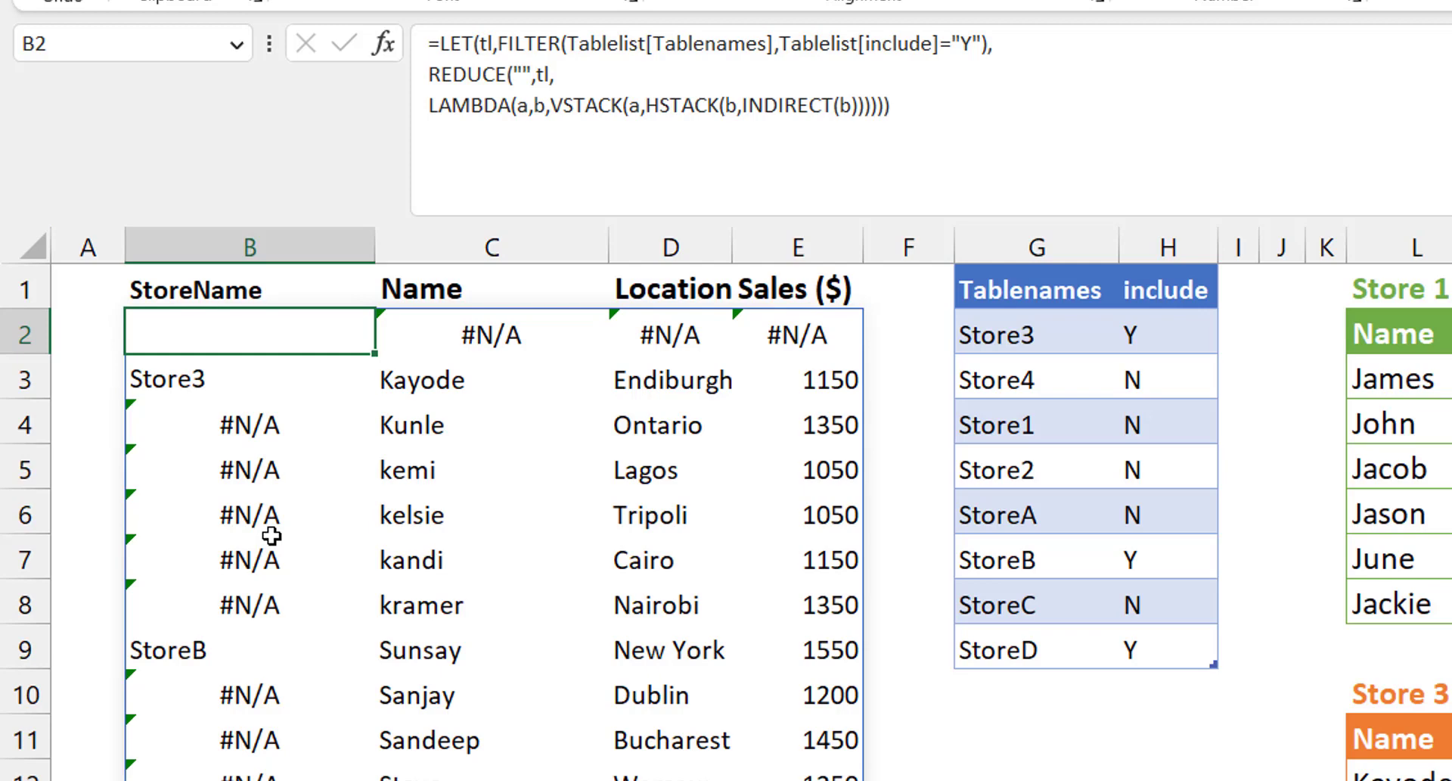
{"action": "left_click", "coordinate": [655, 114]}
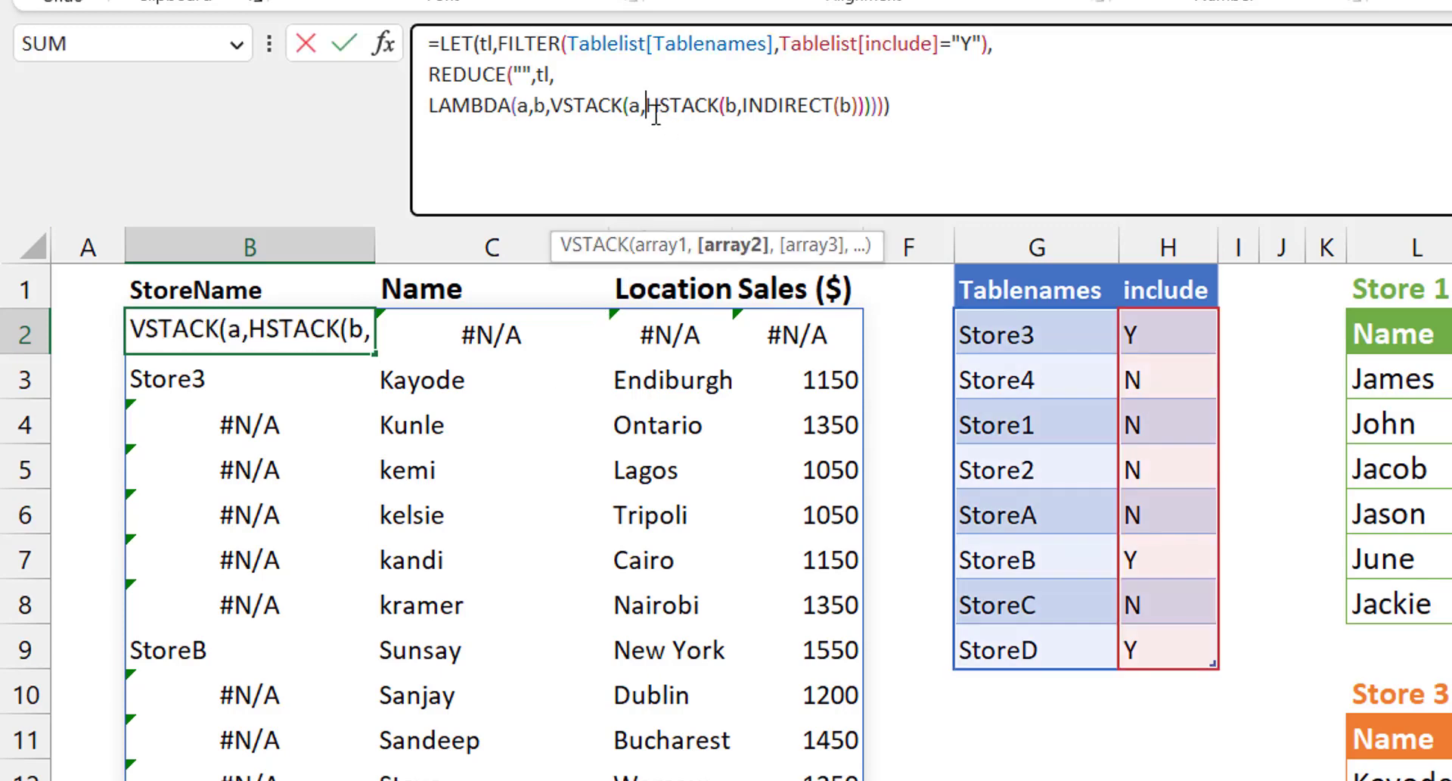
{"action": "type", "text": "ifna"}
{"action": "key", "text": "Tab"}
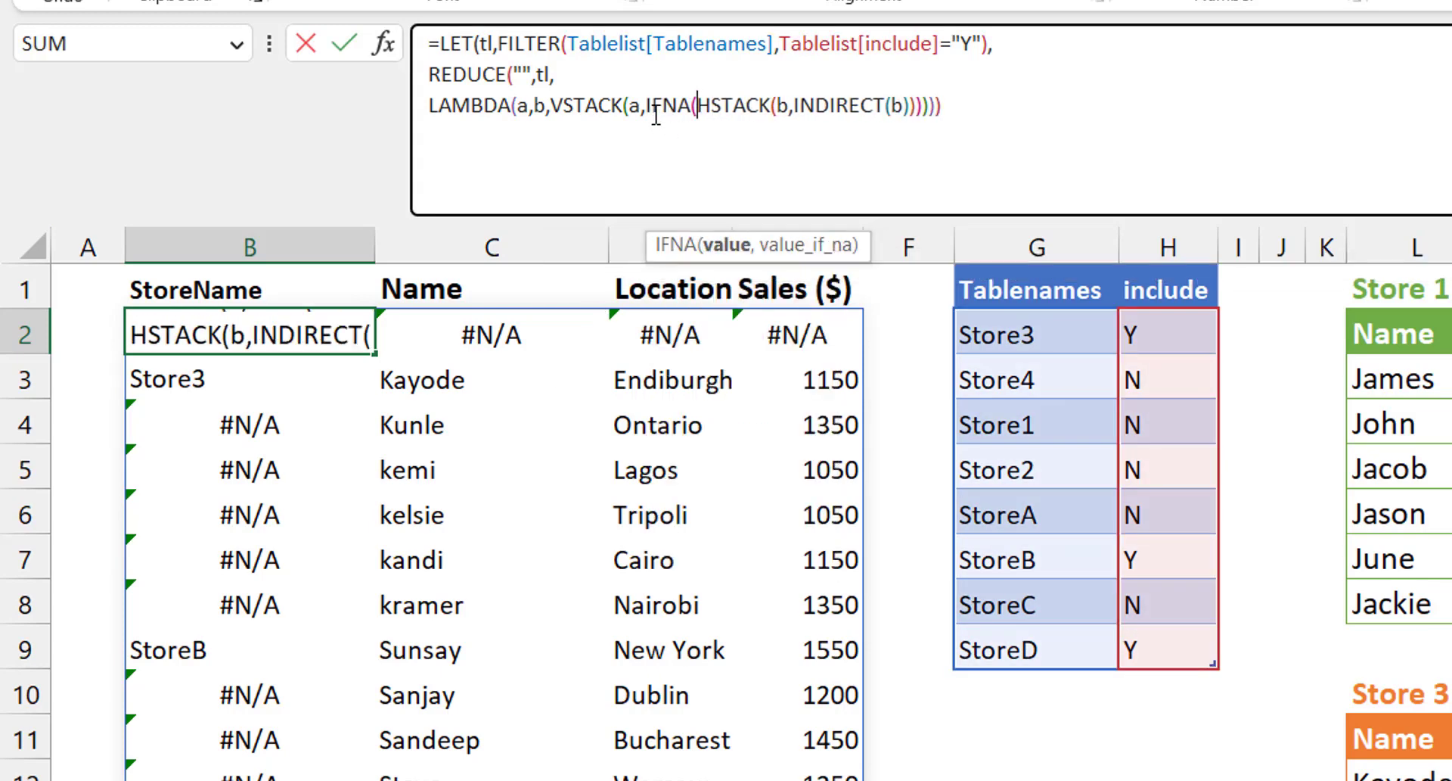
{"action": "key", "text": "Right"}
{"action": "key", "text": "Right"}
{"action": "key", "text": "Right"}
{"action": "key", "text": "Right"}
{"action": "key", "text": "Right"}
{"action": "key", "text": "Right"}
{"action": "key", "text": "Right"}
{"action": "key", "text": "Right"}
{"action": "key", "text": "Right"}
{"action": "key", "text": "Right"}
{"action": "key", "text": "Right"}
{"action": "key", "text": "Right"}
{"action": "key", "text": "Right"}
{"action": "key", "text": "Right"}
{"action": "key", "text": "Right"}
{"action": "key", "text": "Right"}
{"action": "key", "text": "Right"}
{"action": "key", "text": "Right"}
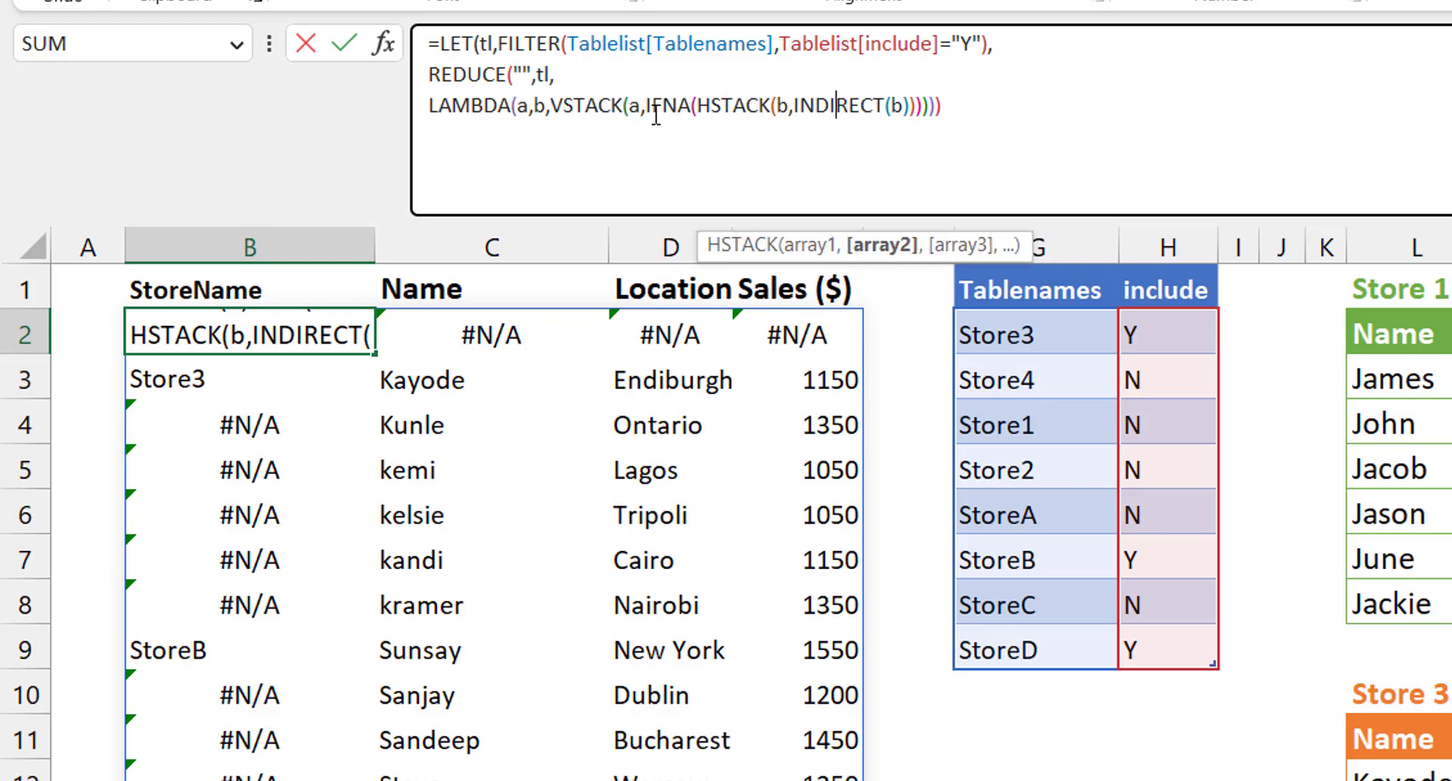
{"action": "key", "text": "Right"}
{"action": "key", "text": "Right"}
{"action": "key", "text": "Right"}
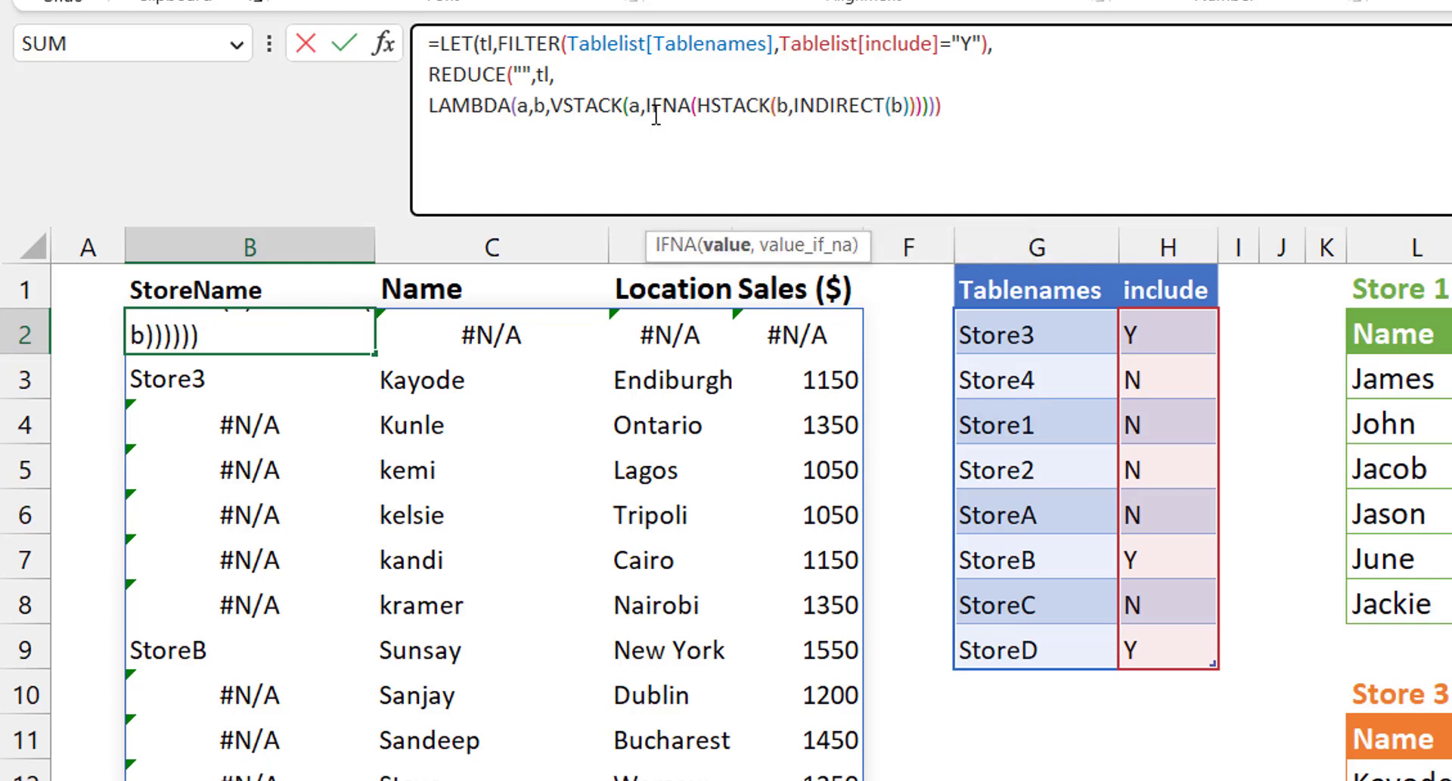
{"action": "type", "text": ","}
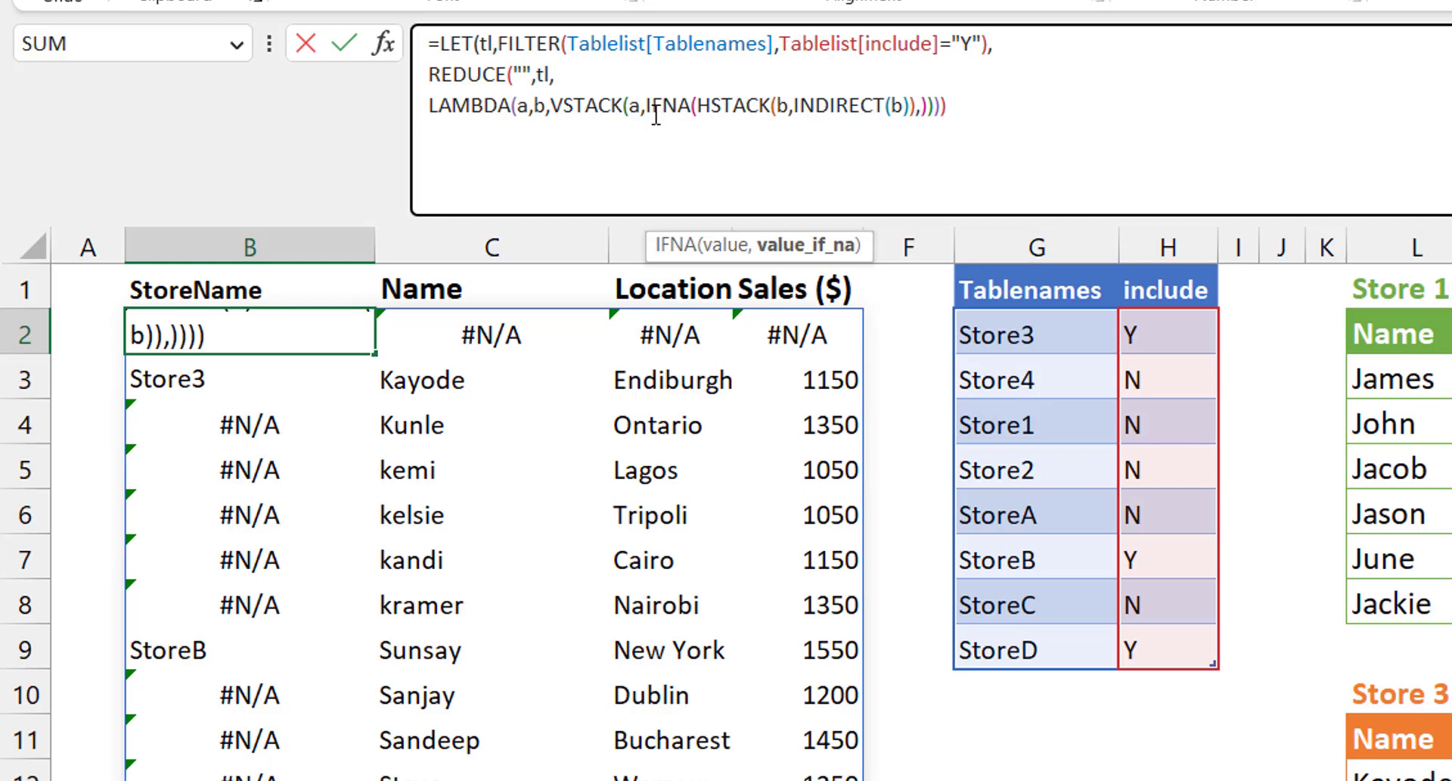
{"action": "type", "text": "b"}
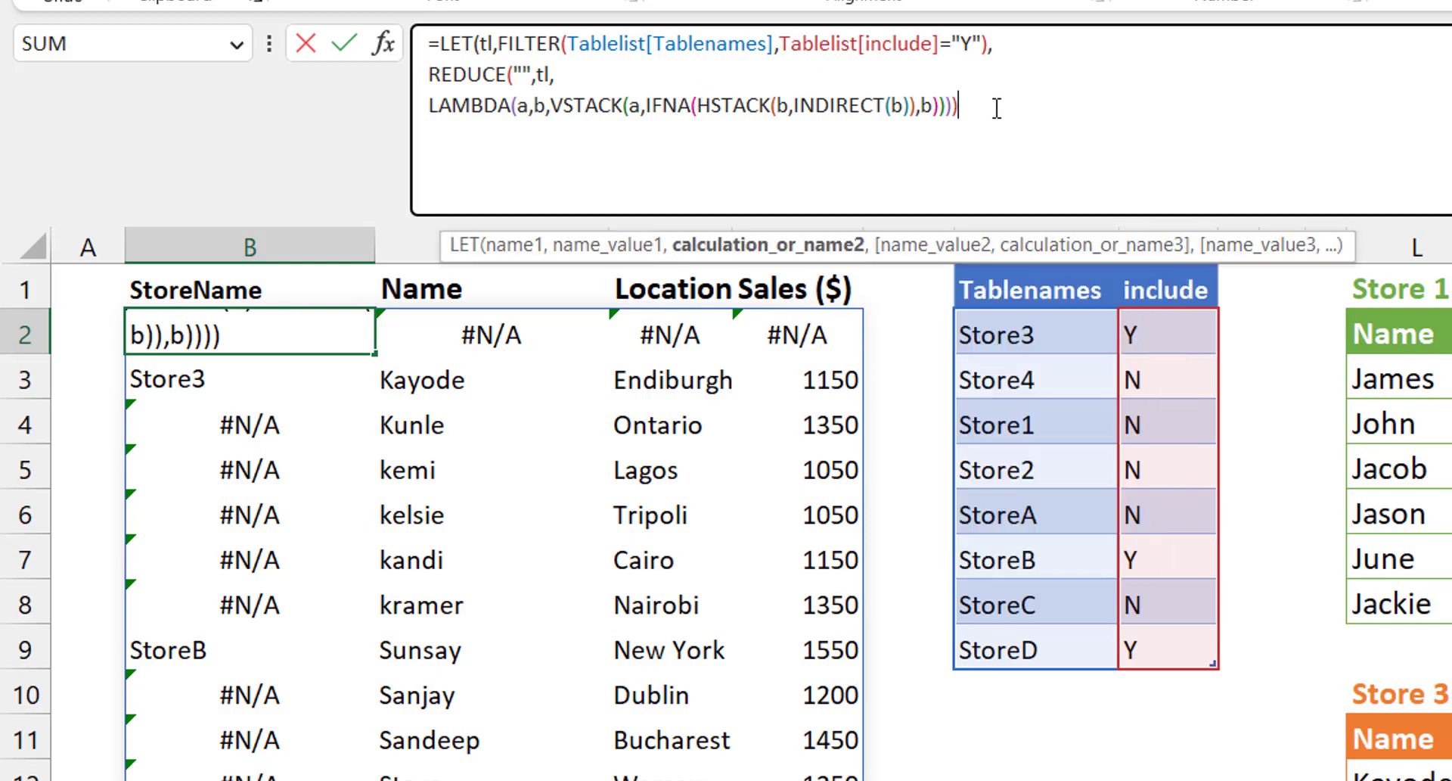
{"action": "type", "text": ")"}
{"action": "key", "text": "Return"}
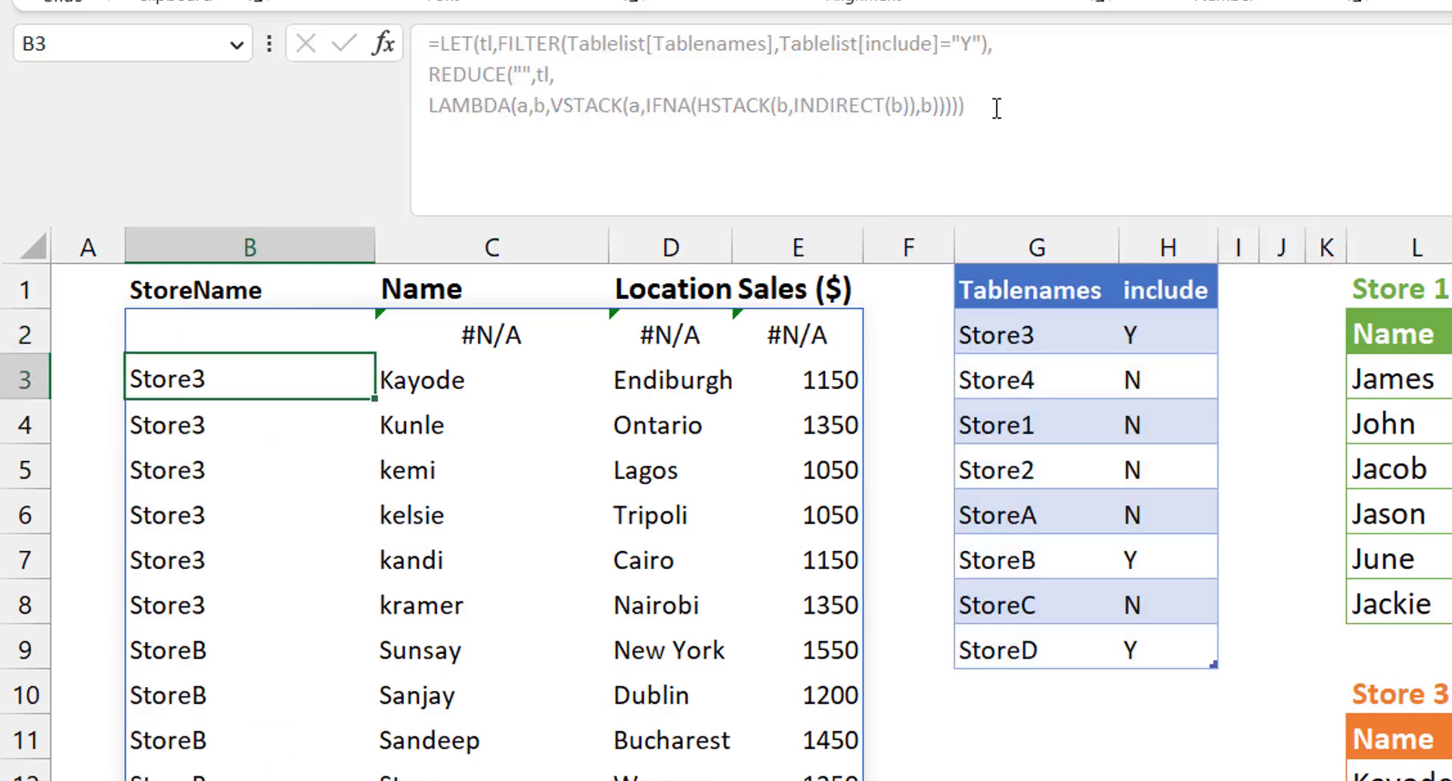
Wrap the REDUCE function in the B2 formula in DROP to remove 1 row, and enter the formula.
{"action": "key", "text": "ctrl+Down"}
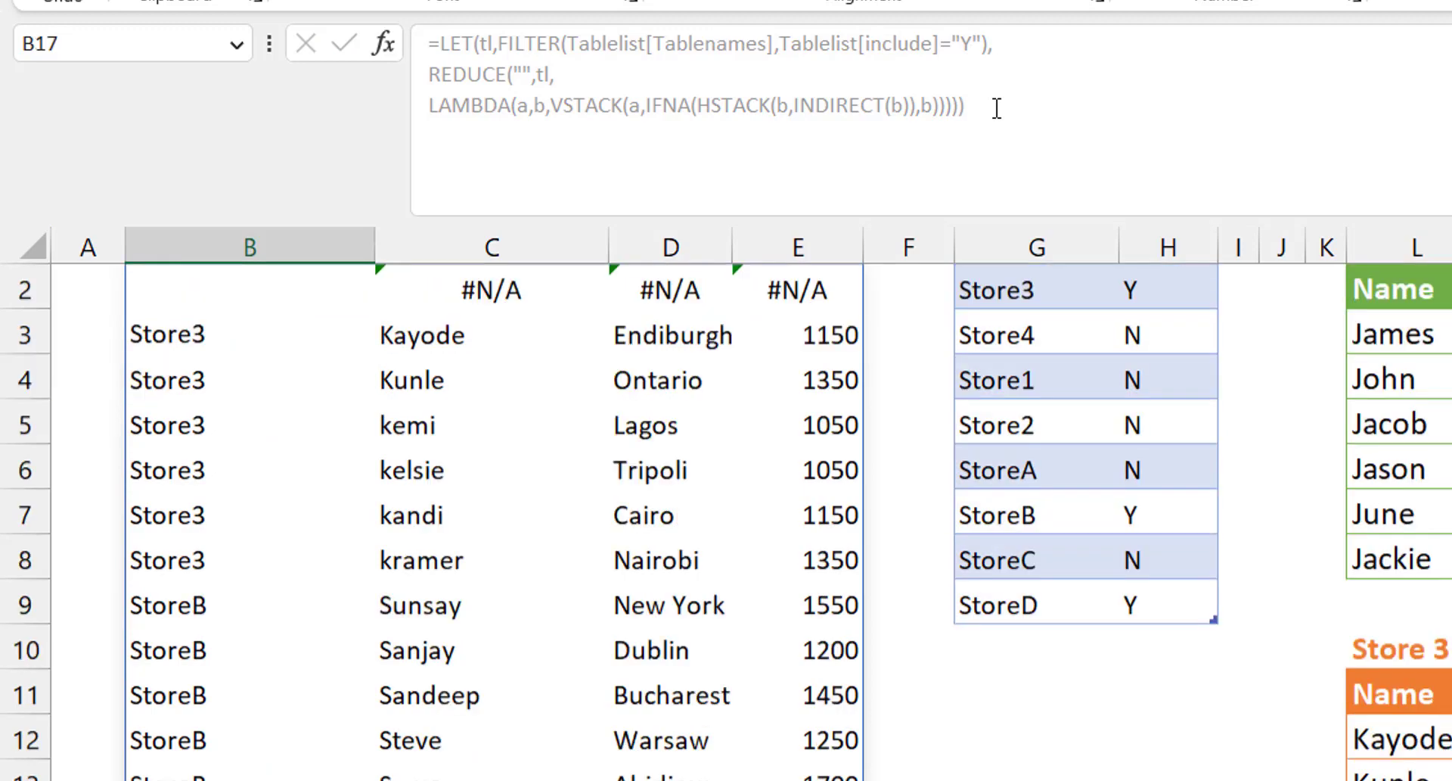
{"action": "key", "text": "ctrl+Up"}
{"action": "key", "text": "Down"}
{"action": "key", "text": "Down"}
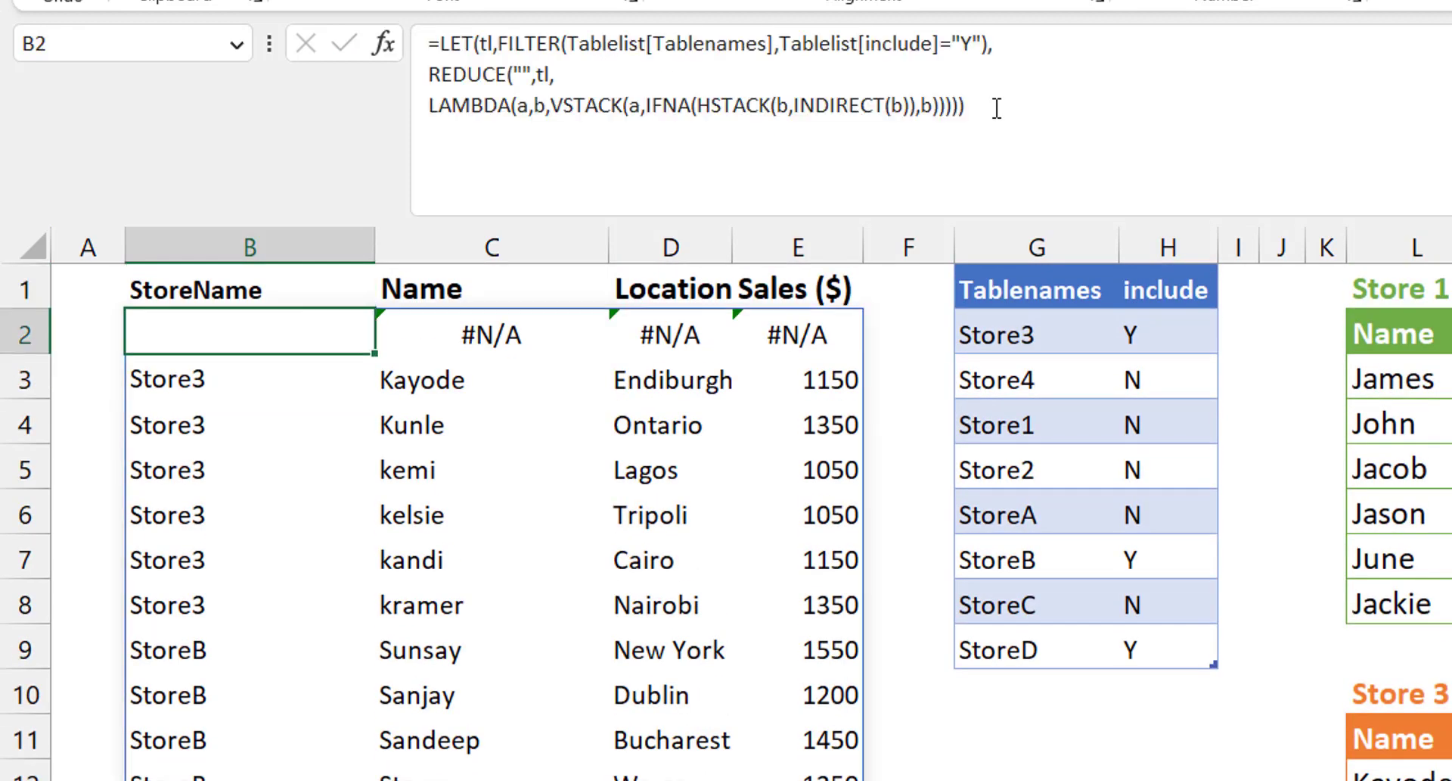
{"action": "key", "text": "Up"}
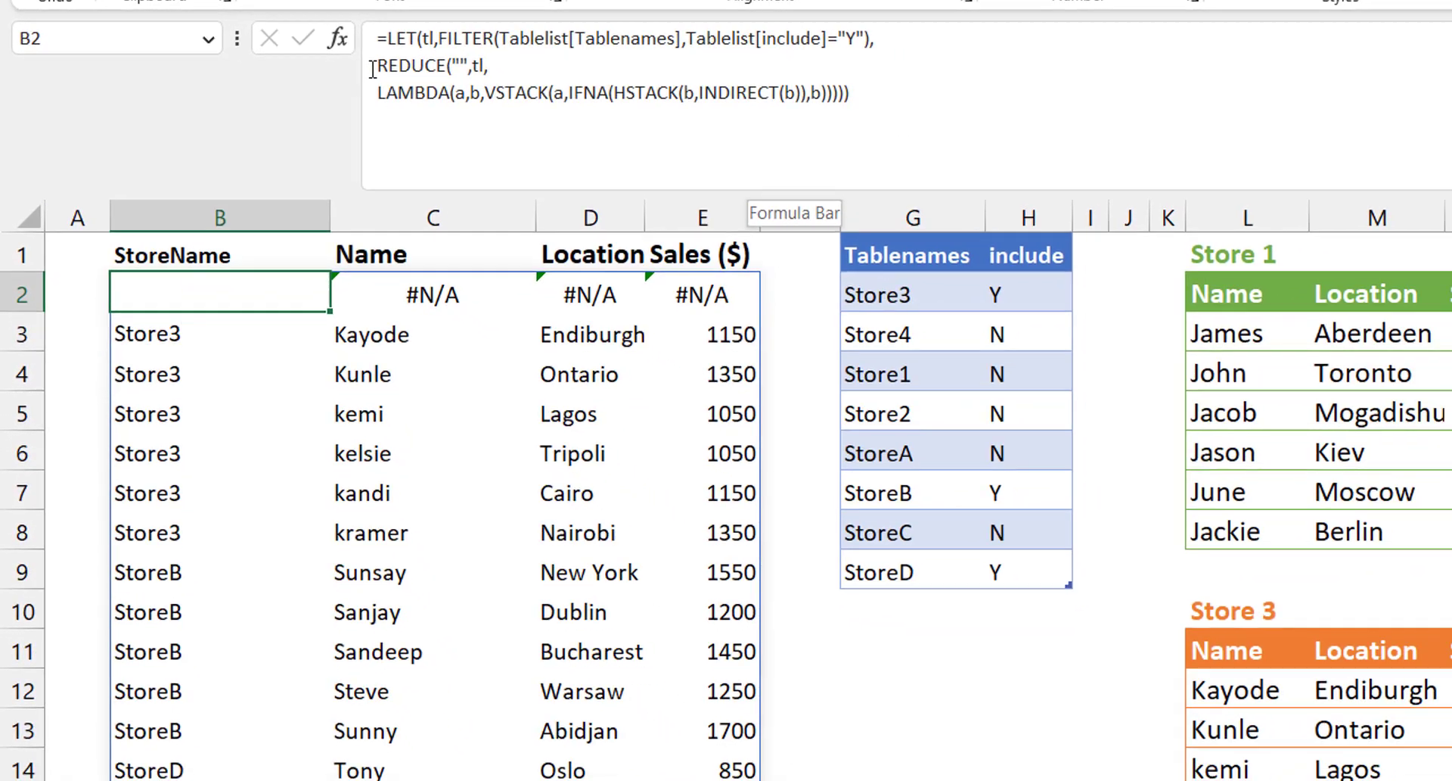
{"action": "left_click", "coordinate": [373, 67]}
{"action": "type", "text": "drop"}
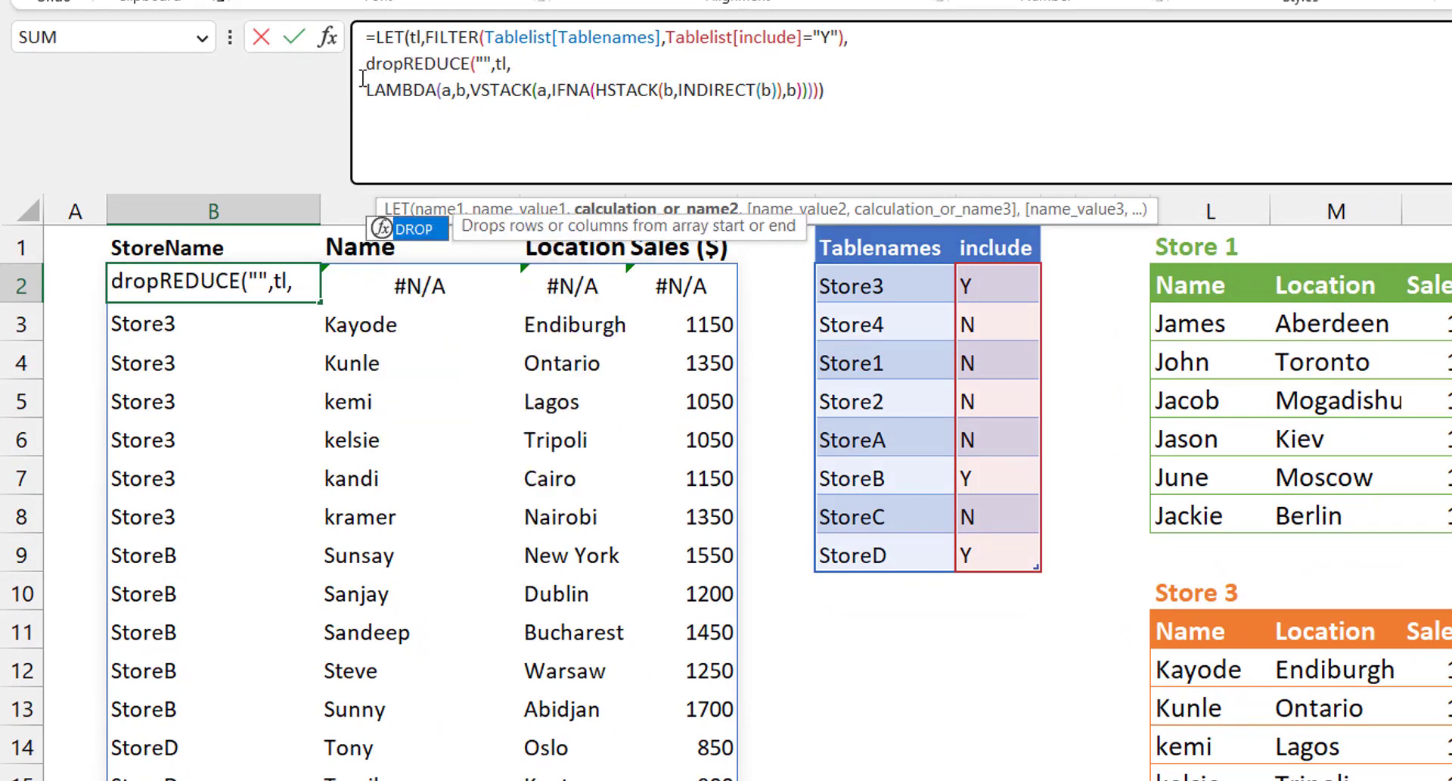
{"action": "key", "text": "Tab"}
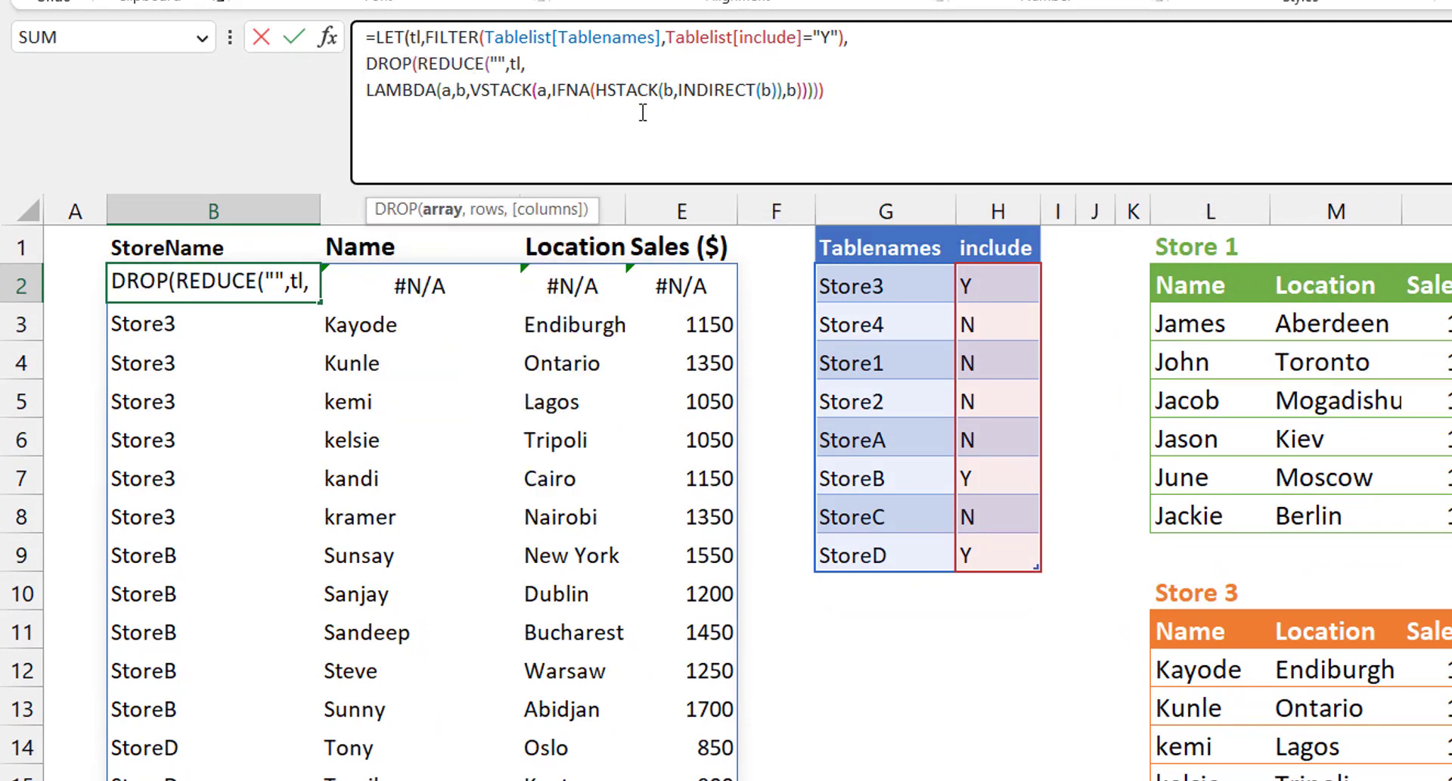
{"action": "left_click", "coordinate": [803, 90]}
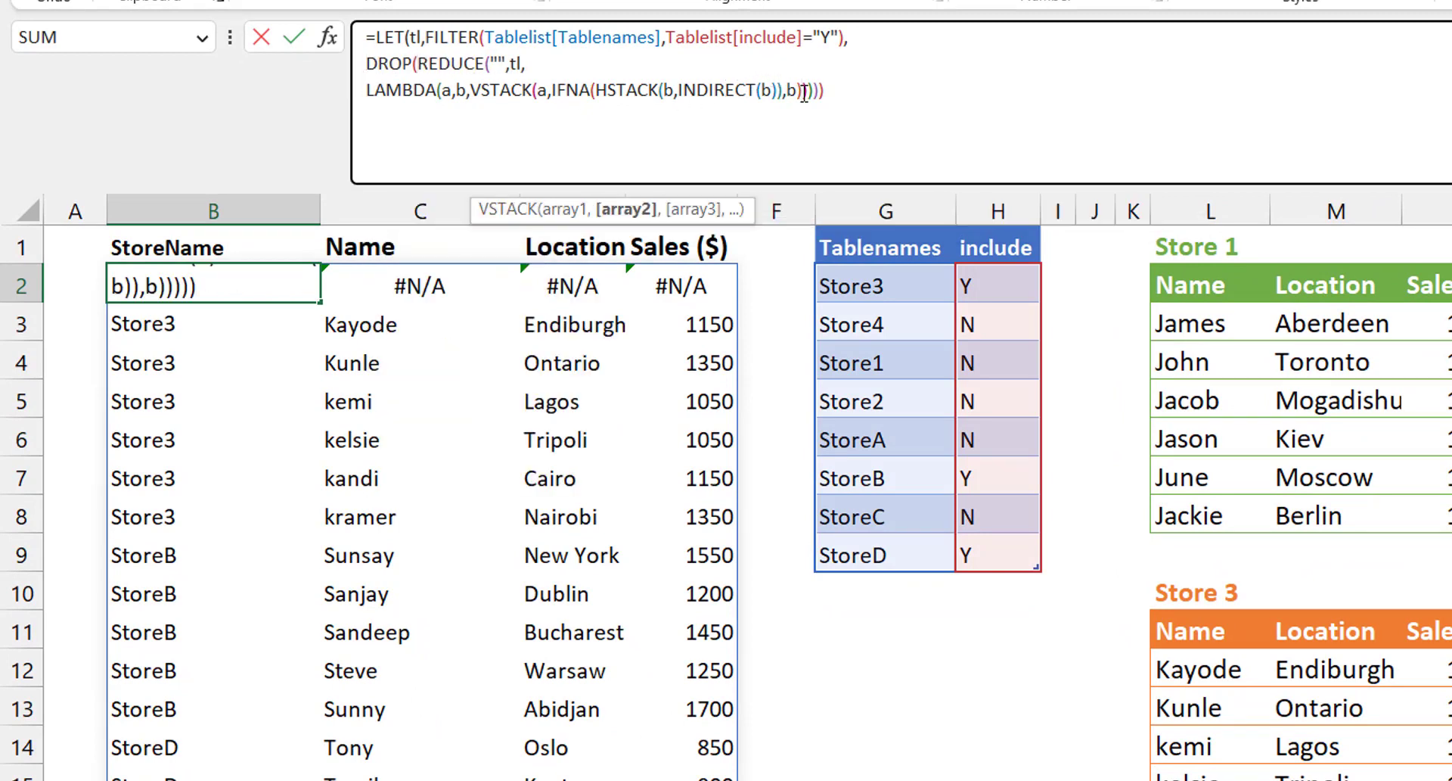
{"action": "key", "text": "Right"}
{"action": "key", "text": "Right"}
{"action": "key", "text": "Right"}
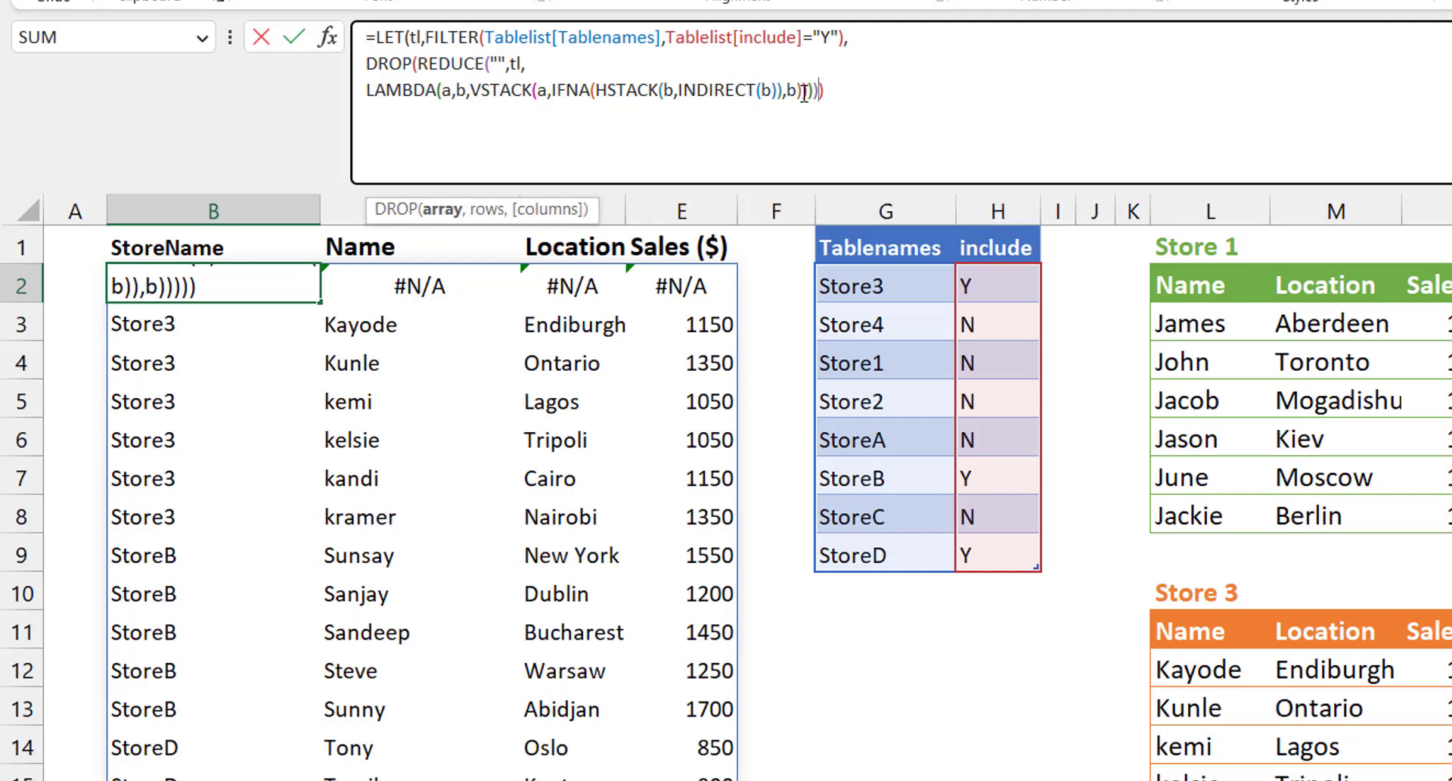
{"action": "type", "text": ","}
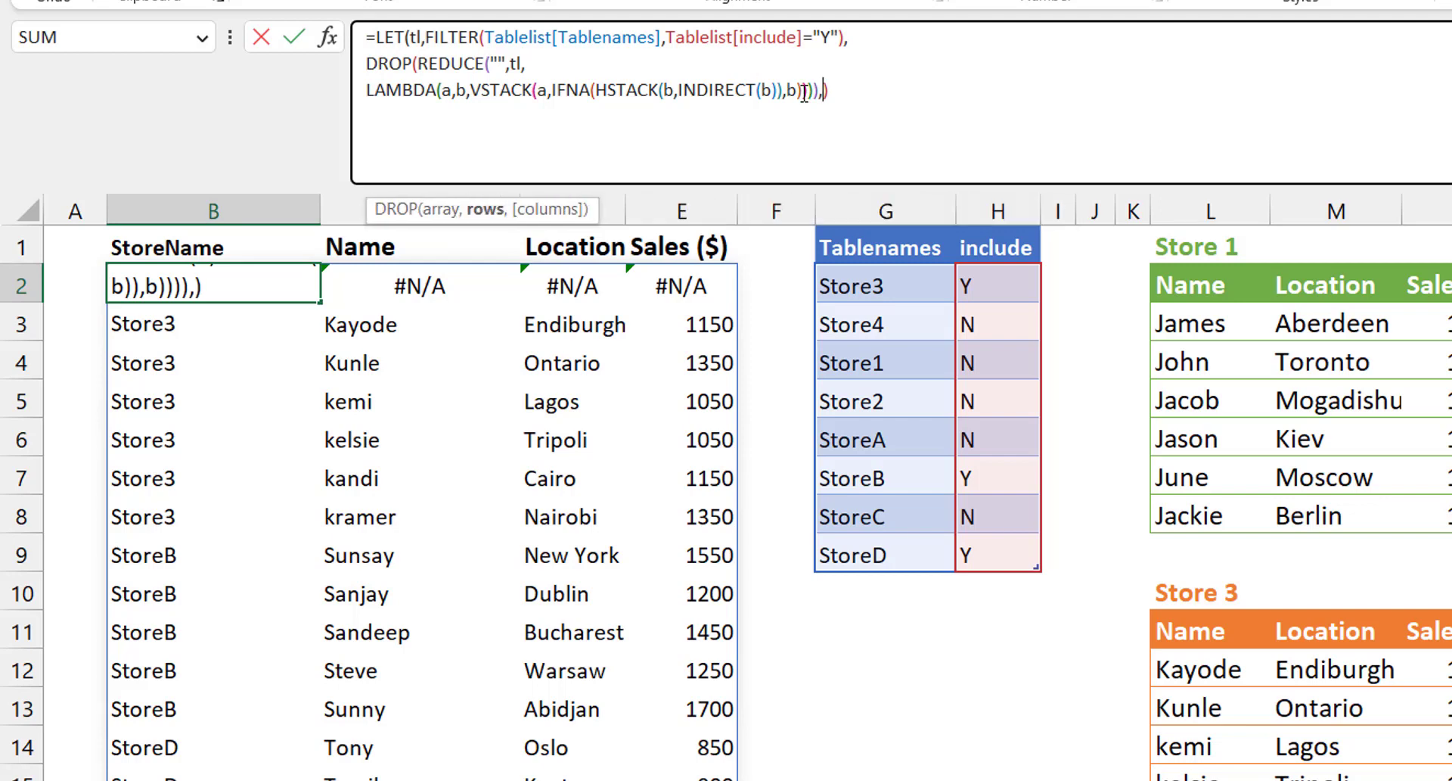
{"action": "type", "text": "1"}
{"action": "key", "text": "Right"}
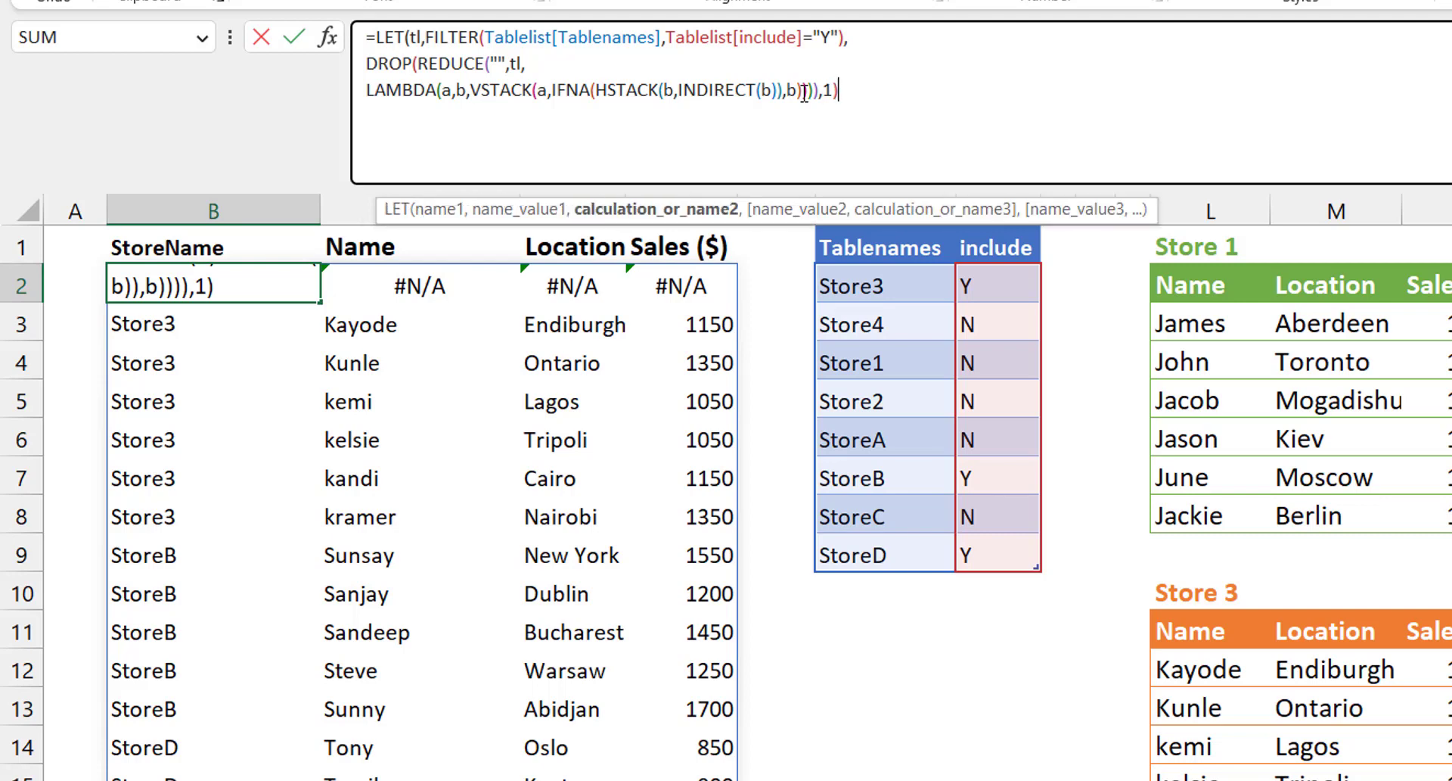
{"action": "type", "text": ")"}
{"action": "key", "text": "Return"}
{"action": "key", "text": "Up"}
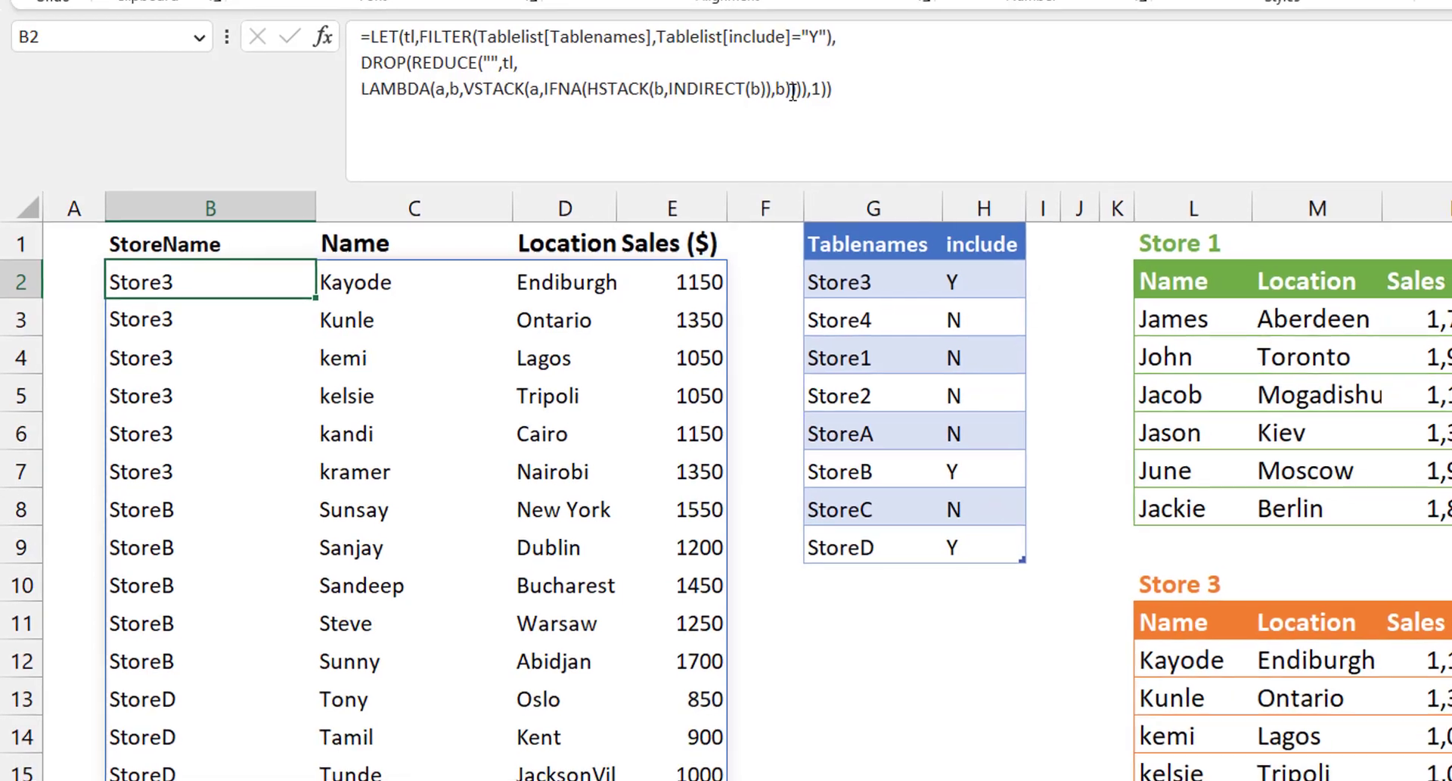
Set the include value to N for Store3 and StoreD in the table-names list.
{"action": "left_click", "coordinate": [1014, 280]}
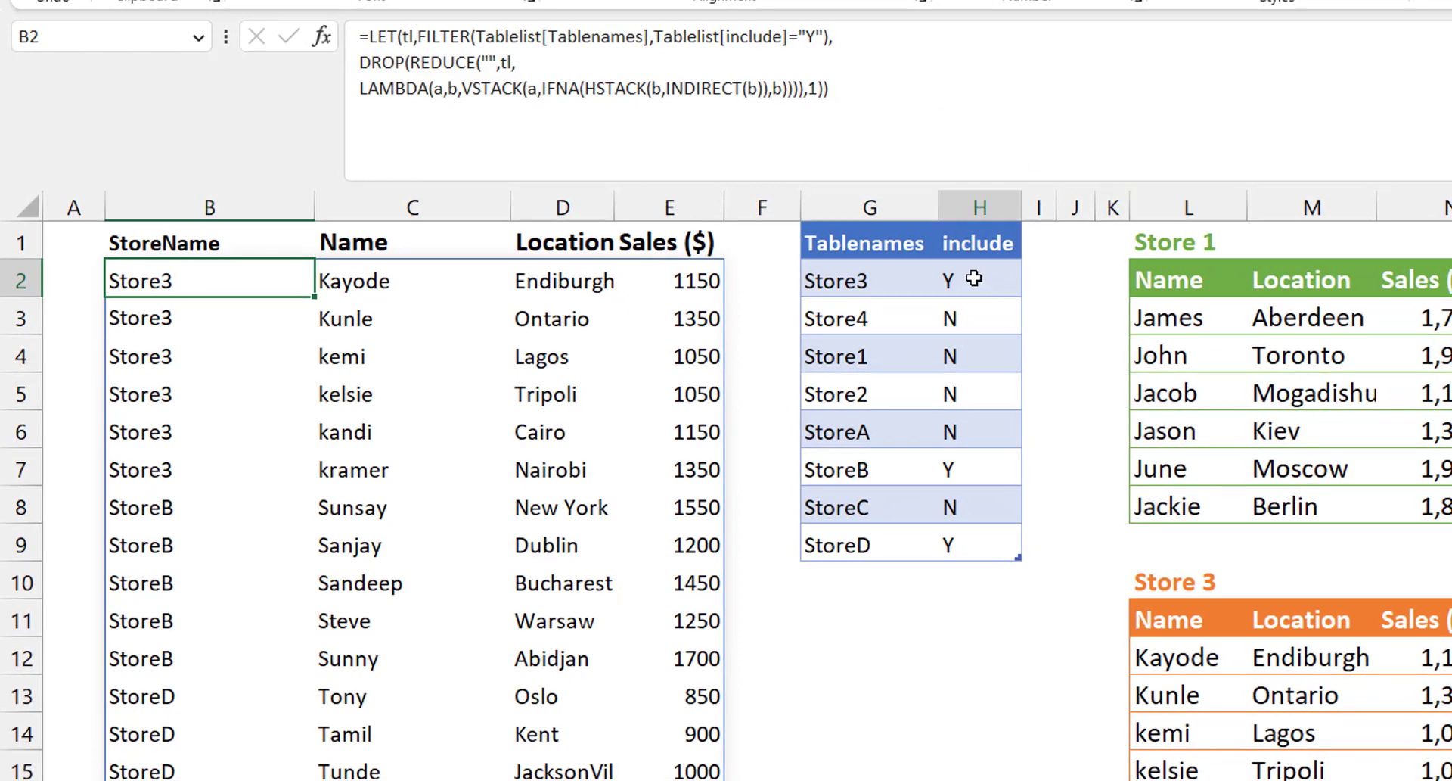
{"action": "left_click", "coordinate": [1034, 283]}
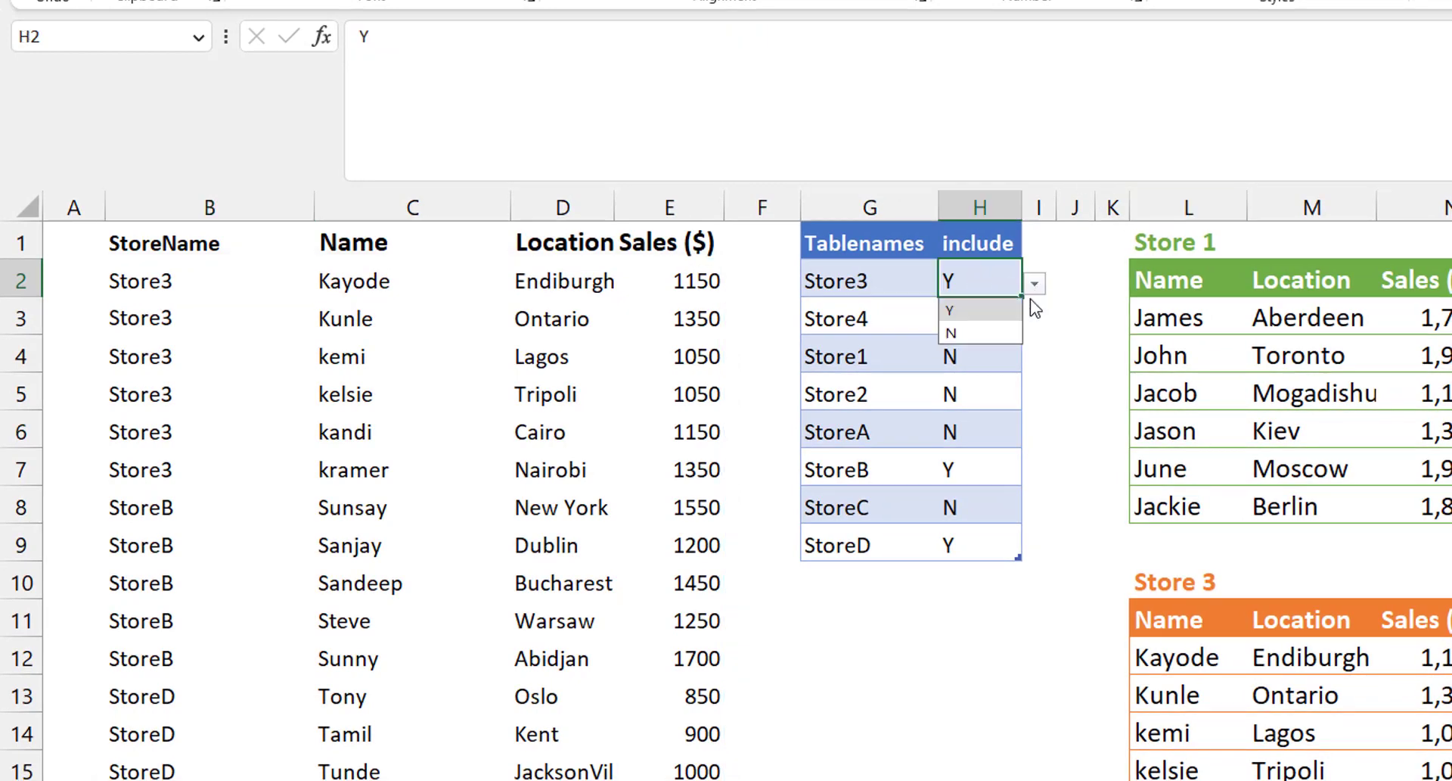
{"action": "left_click", "coordinate": [991, 334]}
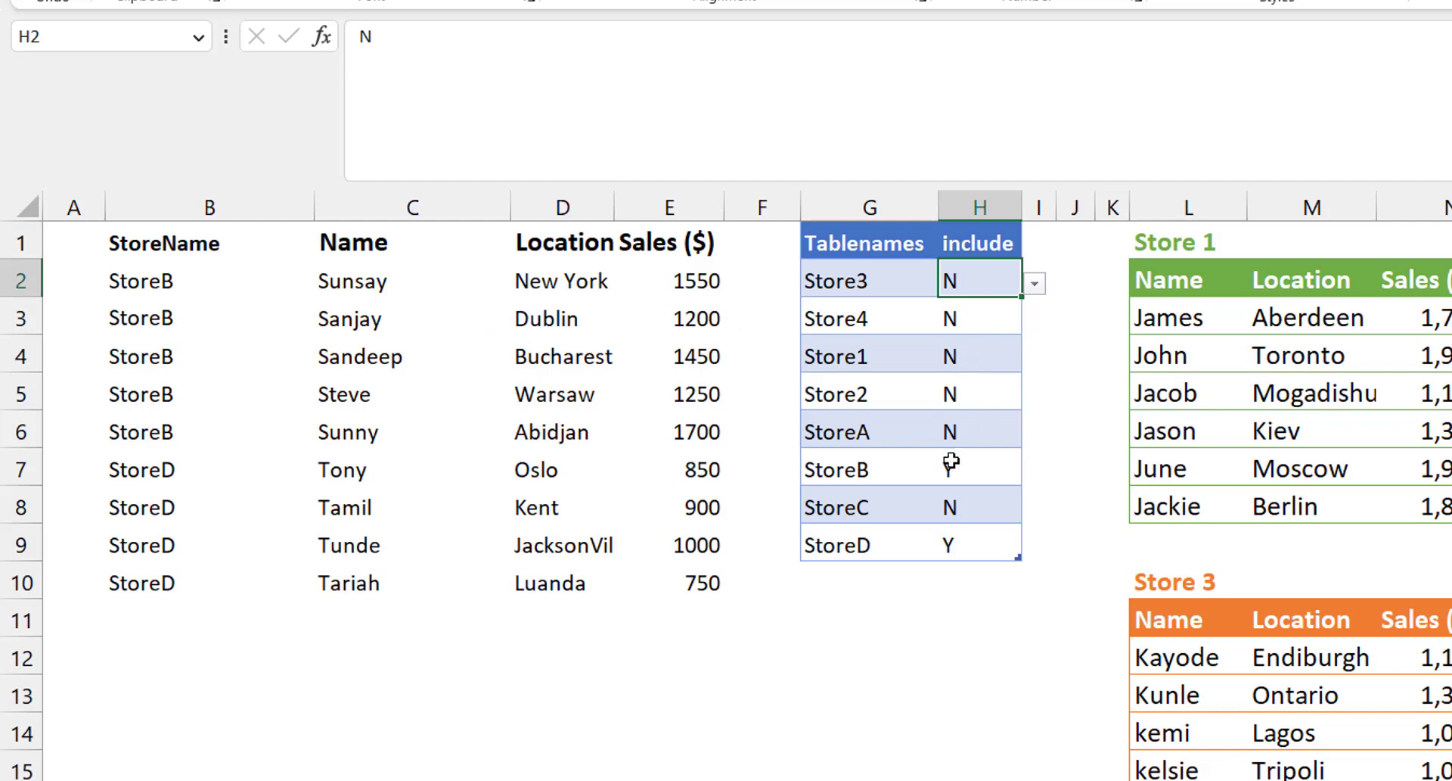
{"action": "left_click", "coordinate": [984, 544]}
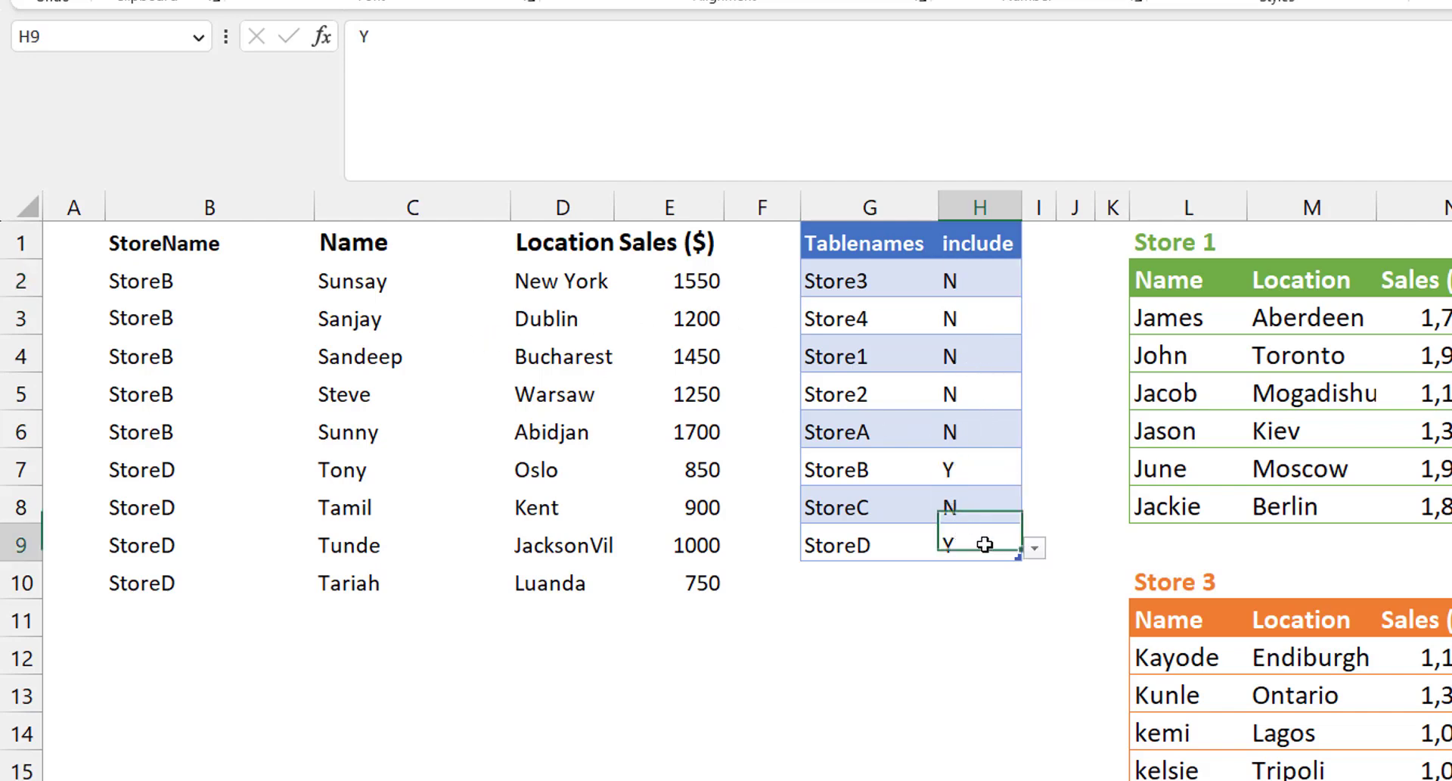
{"action": "left_click", "coordinate": [1035, 548]}
{"action": "left_click", "coordinate": [995, 594]}
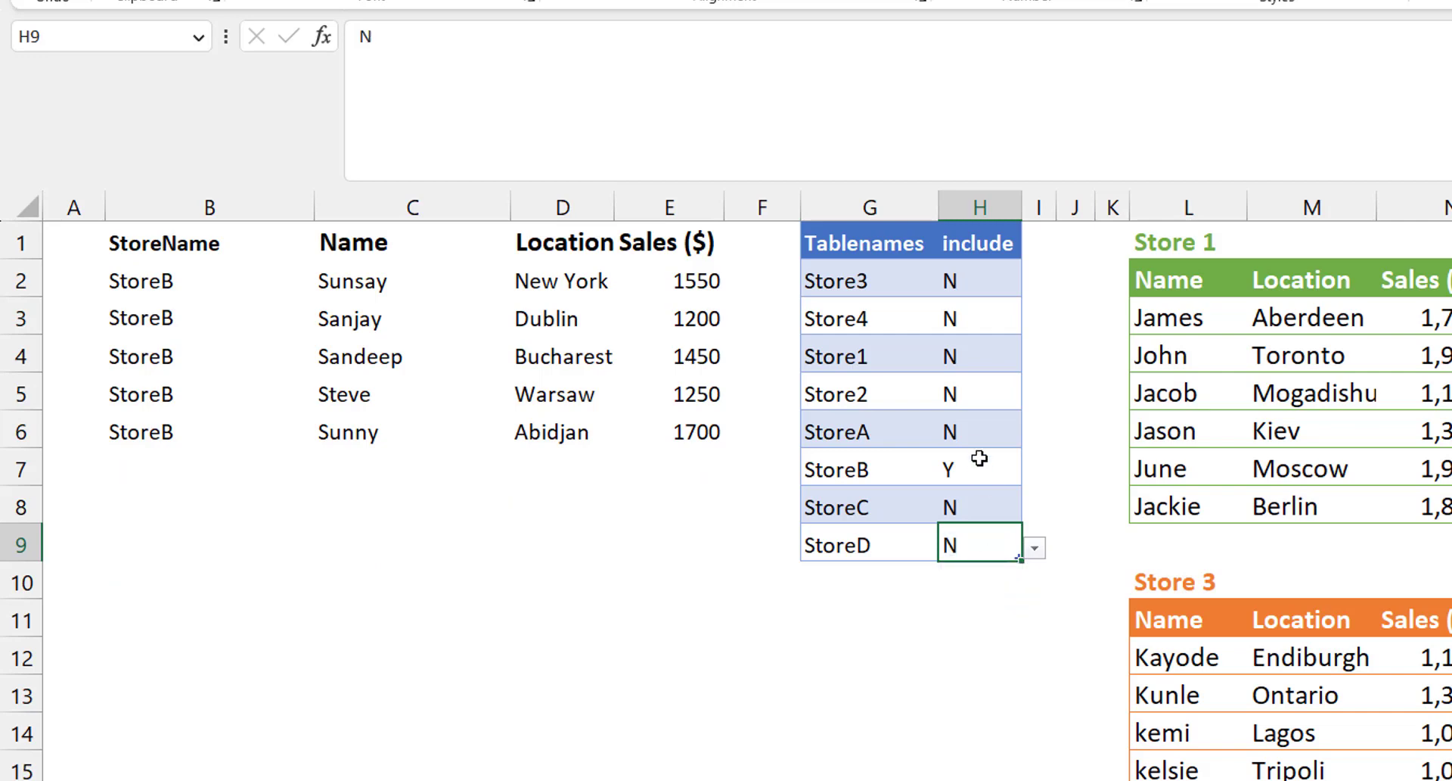
Set the include value for Store2 to Y in the table-names list.
{"action": "left_click", "coordinate": [980, 394]}
{"action": "left_click", "coordinate": [1035, 398]}
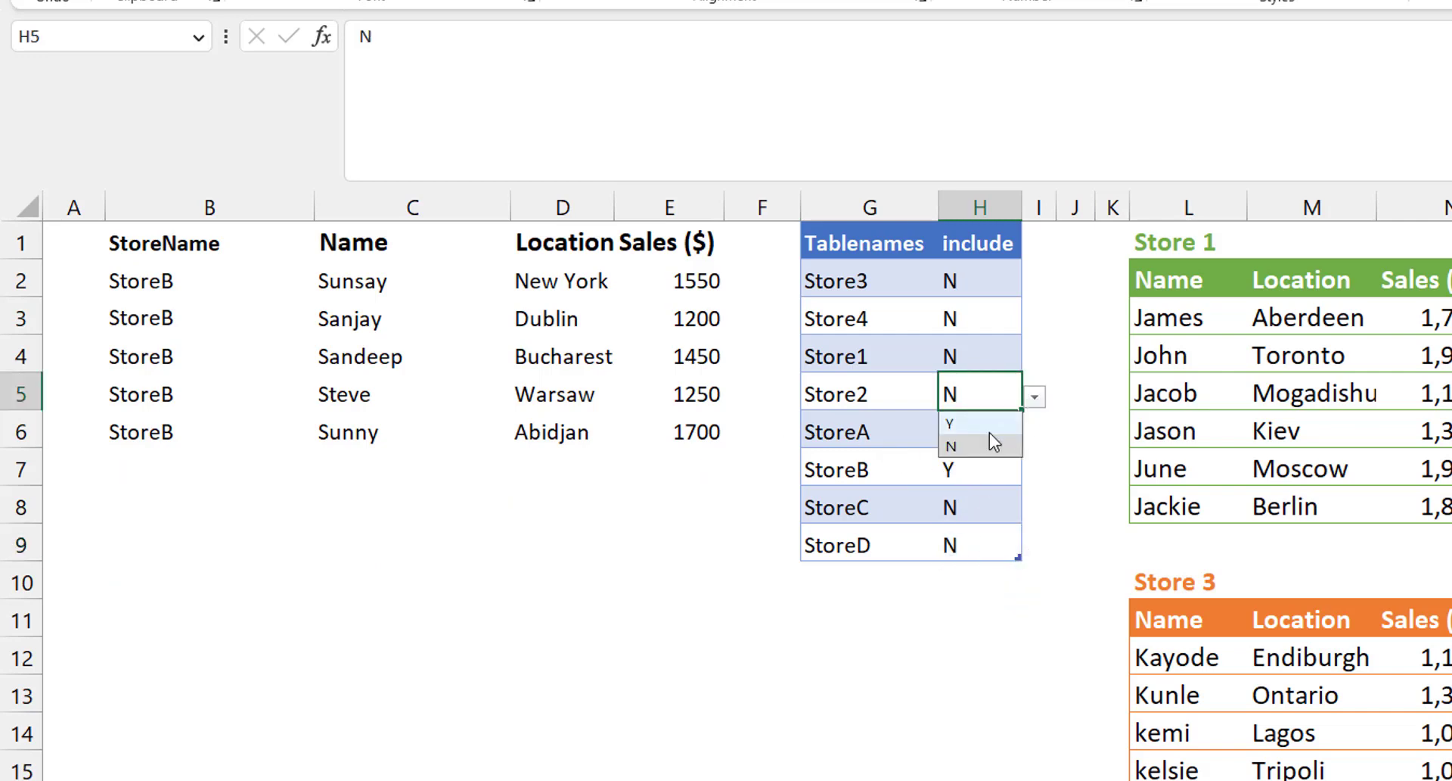
{"action": "left_click", "coordinate": [970, 424]}
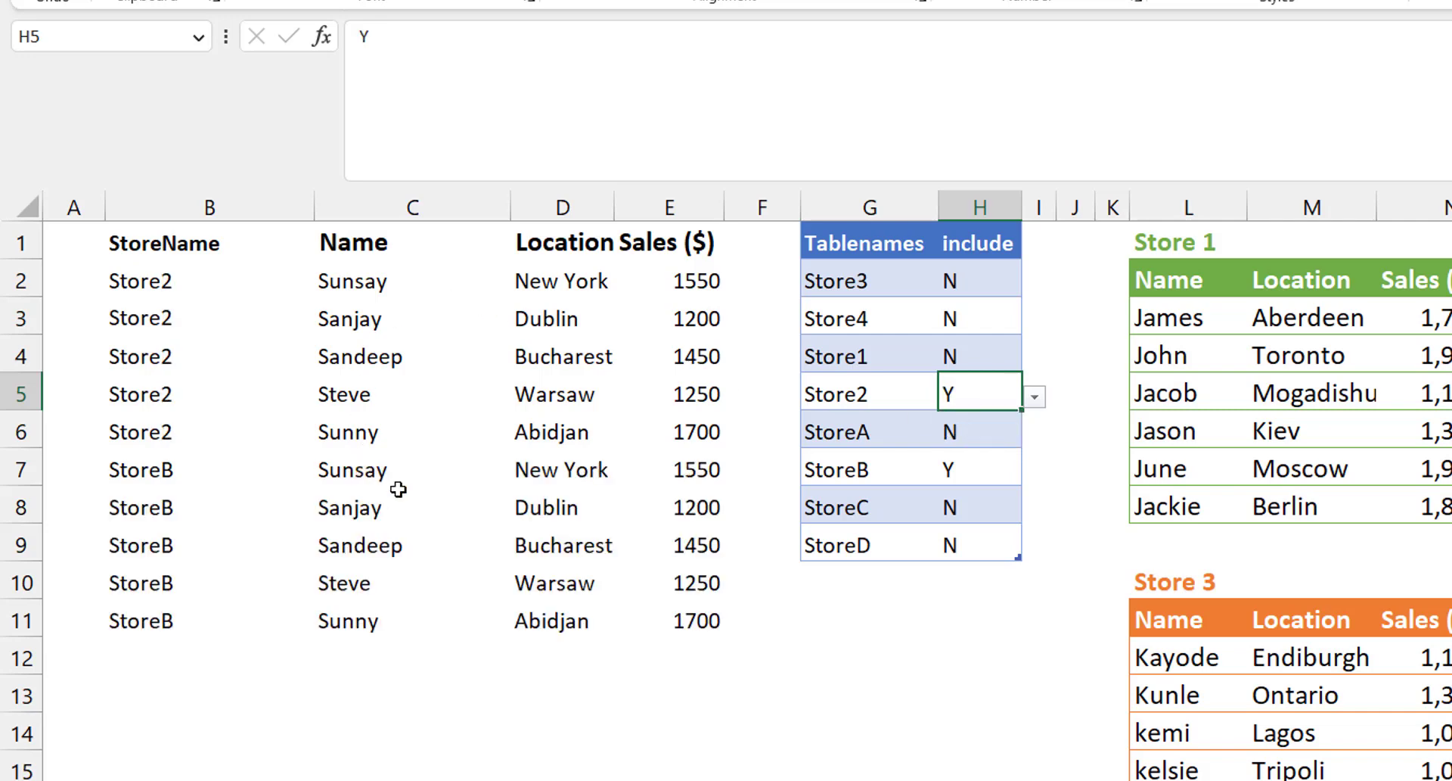